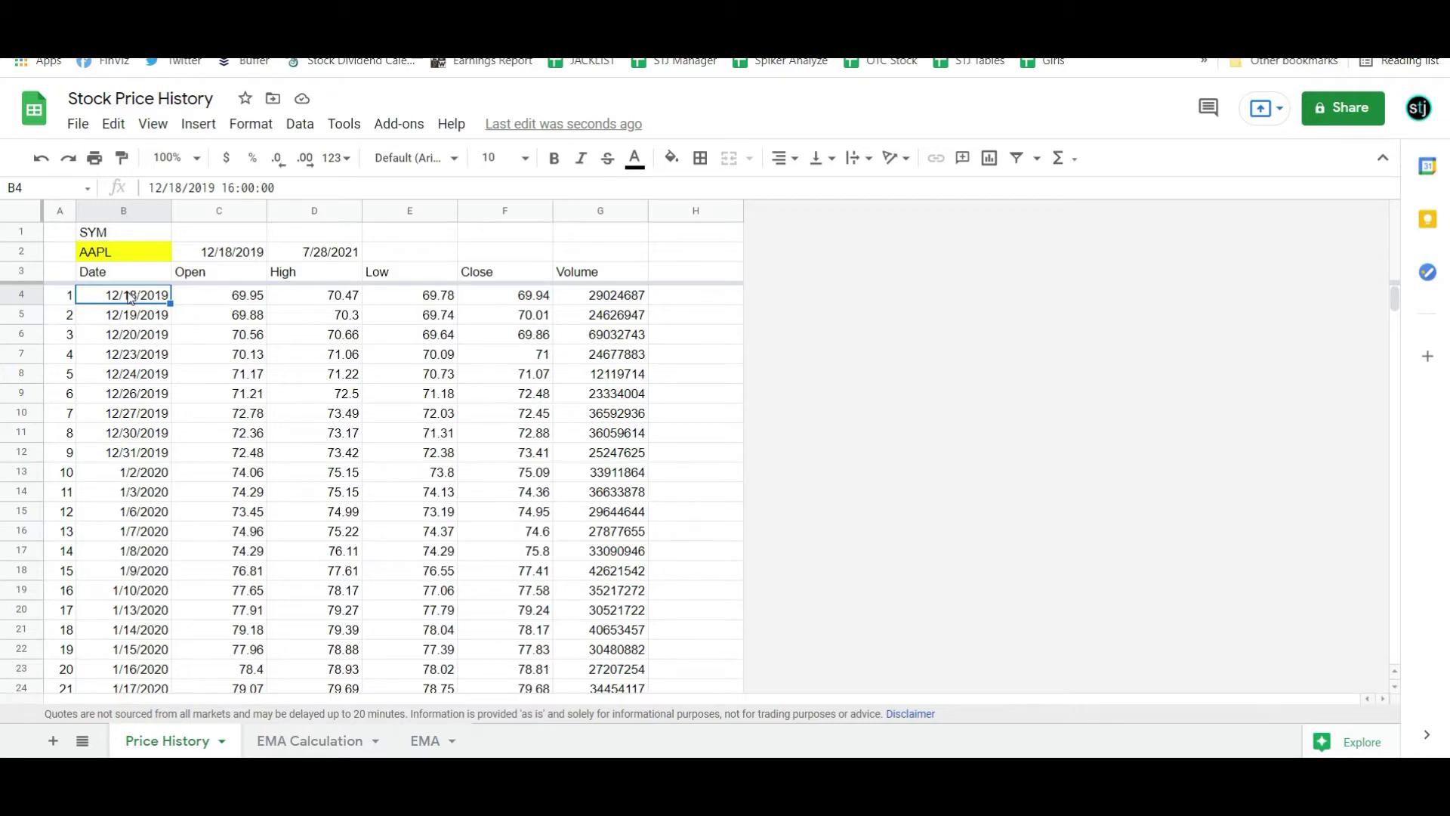
Step: Replace the B3 formula with =GOOGLEFINANCE(B2,"all",C2,D2,"daily") to load daily price history
{"action": "left_click", "coordinate": [139, 258]}
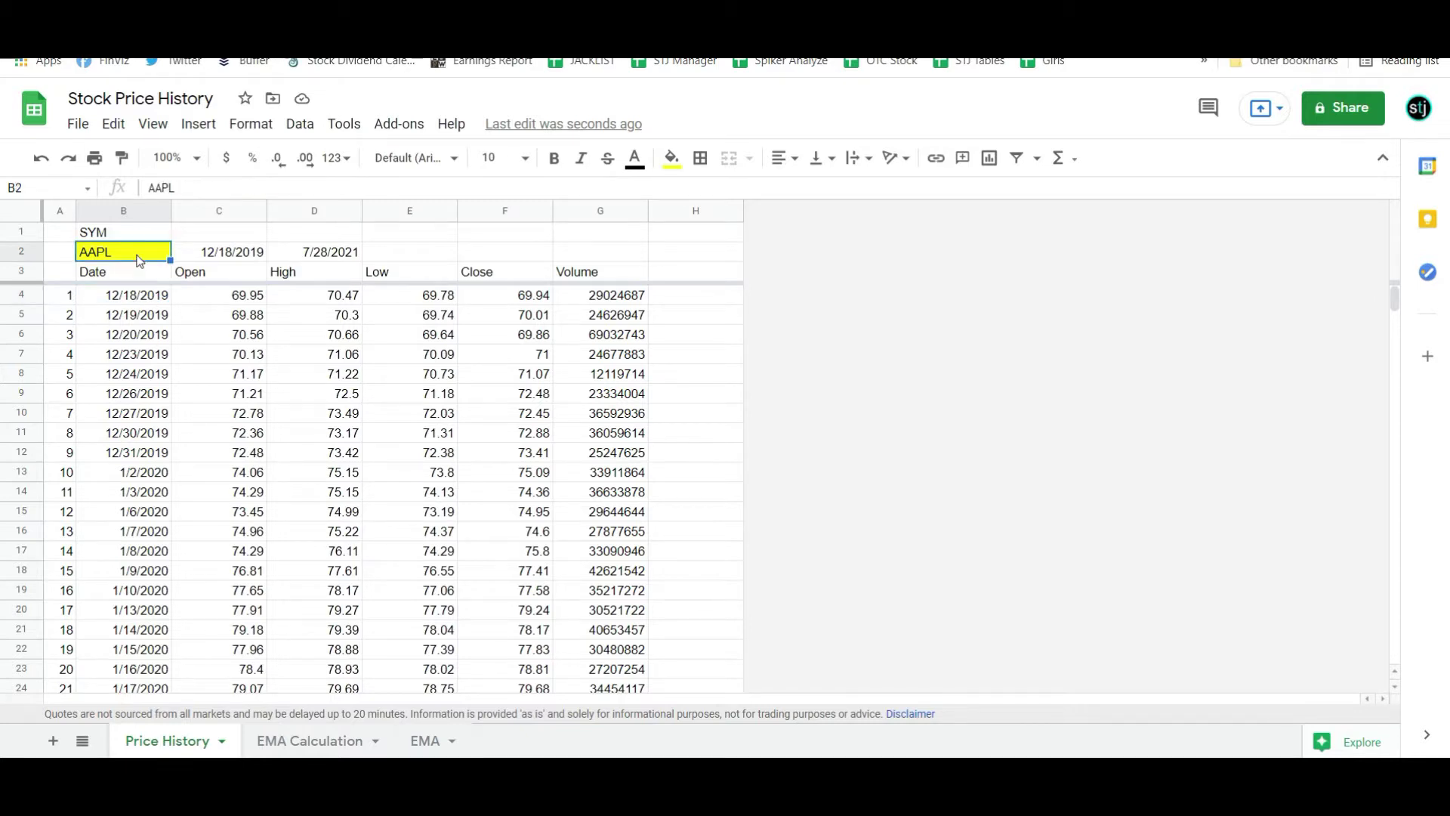
{"action": "left_click", "coordinate": [113, 278]}
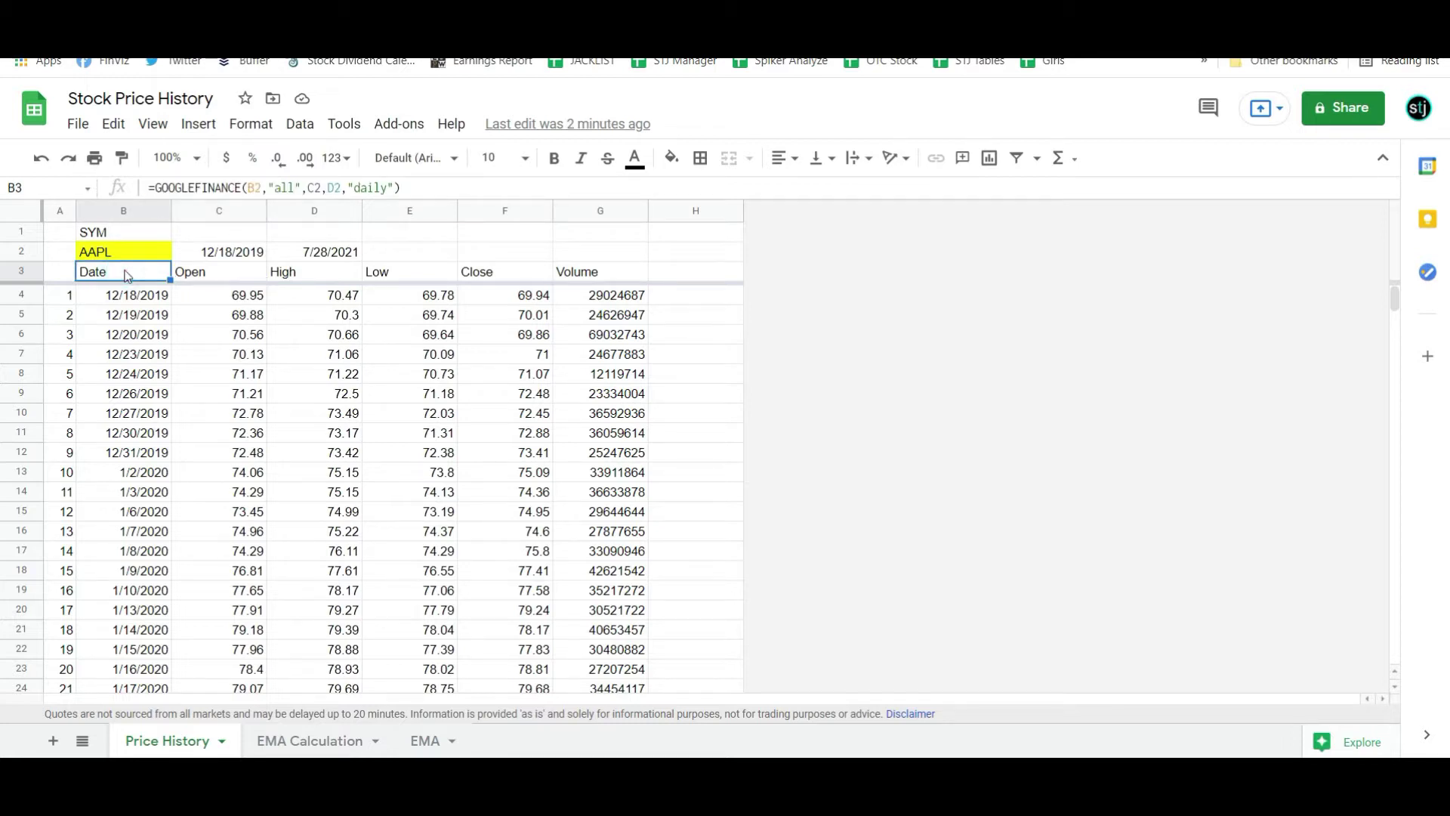
{"action": "key", "text": "Delete"}
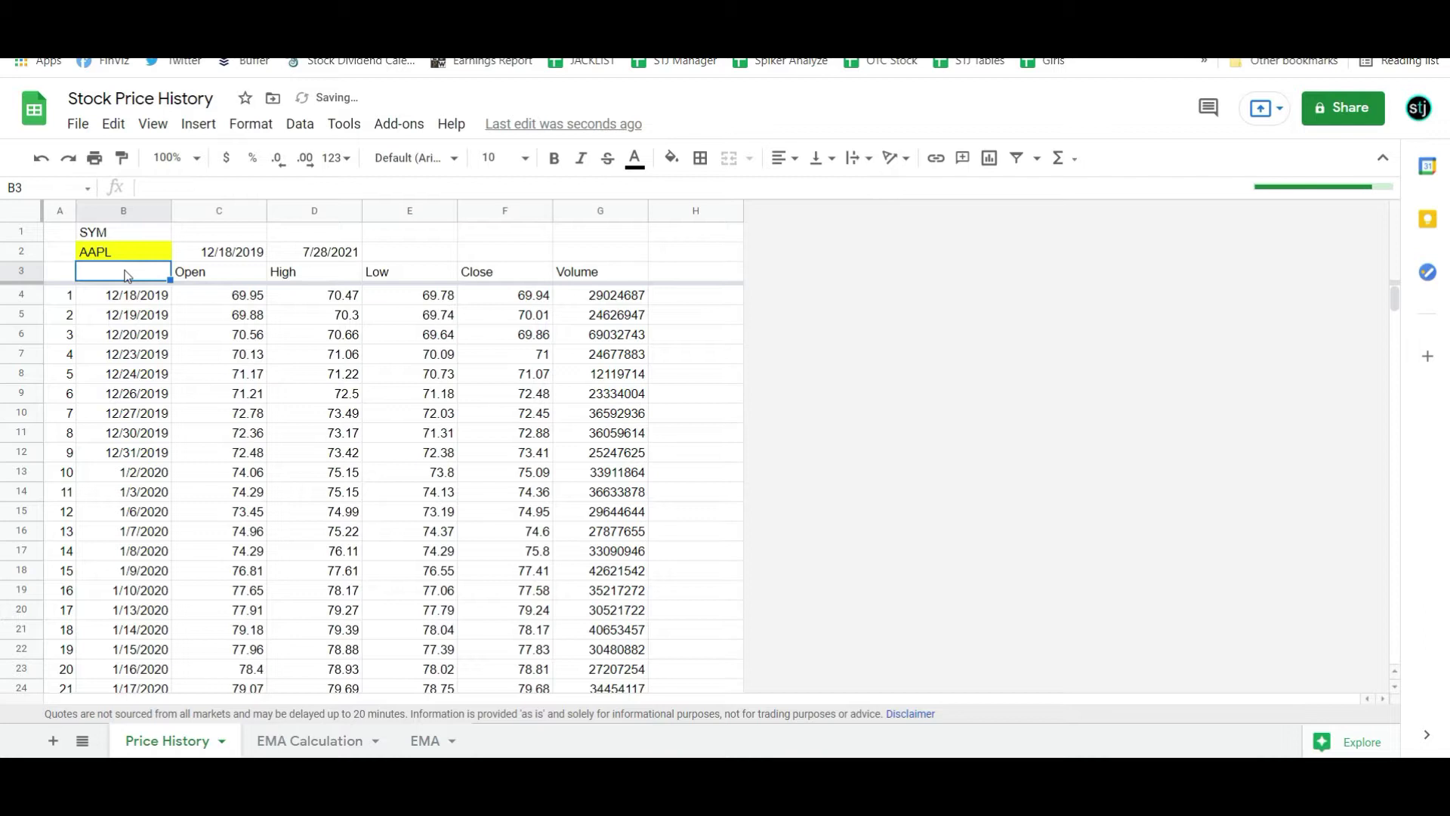
{"action": "type", "text": "=goo"}
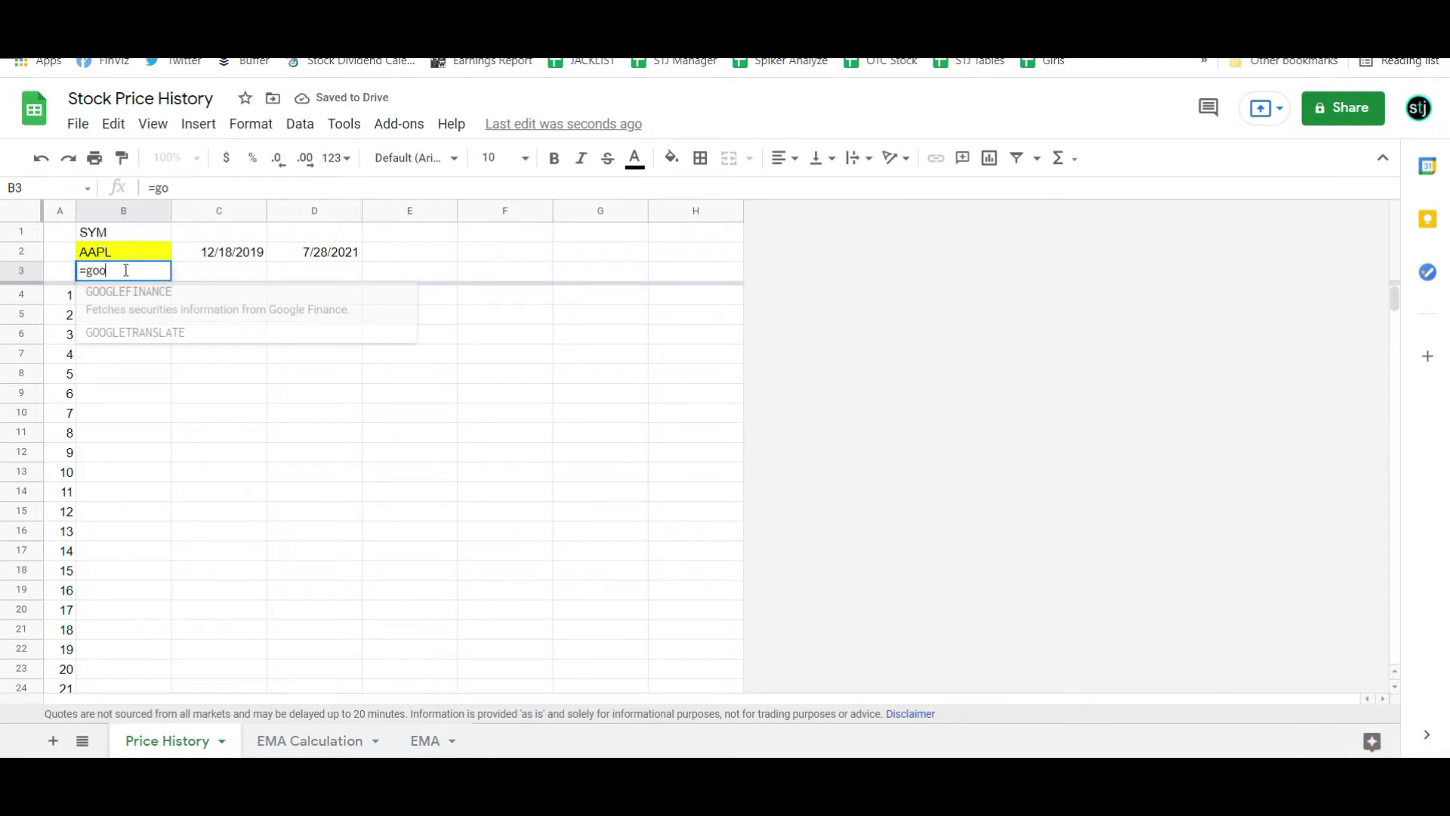
{"action": "key", "text": "Tab"}
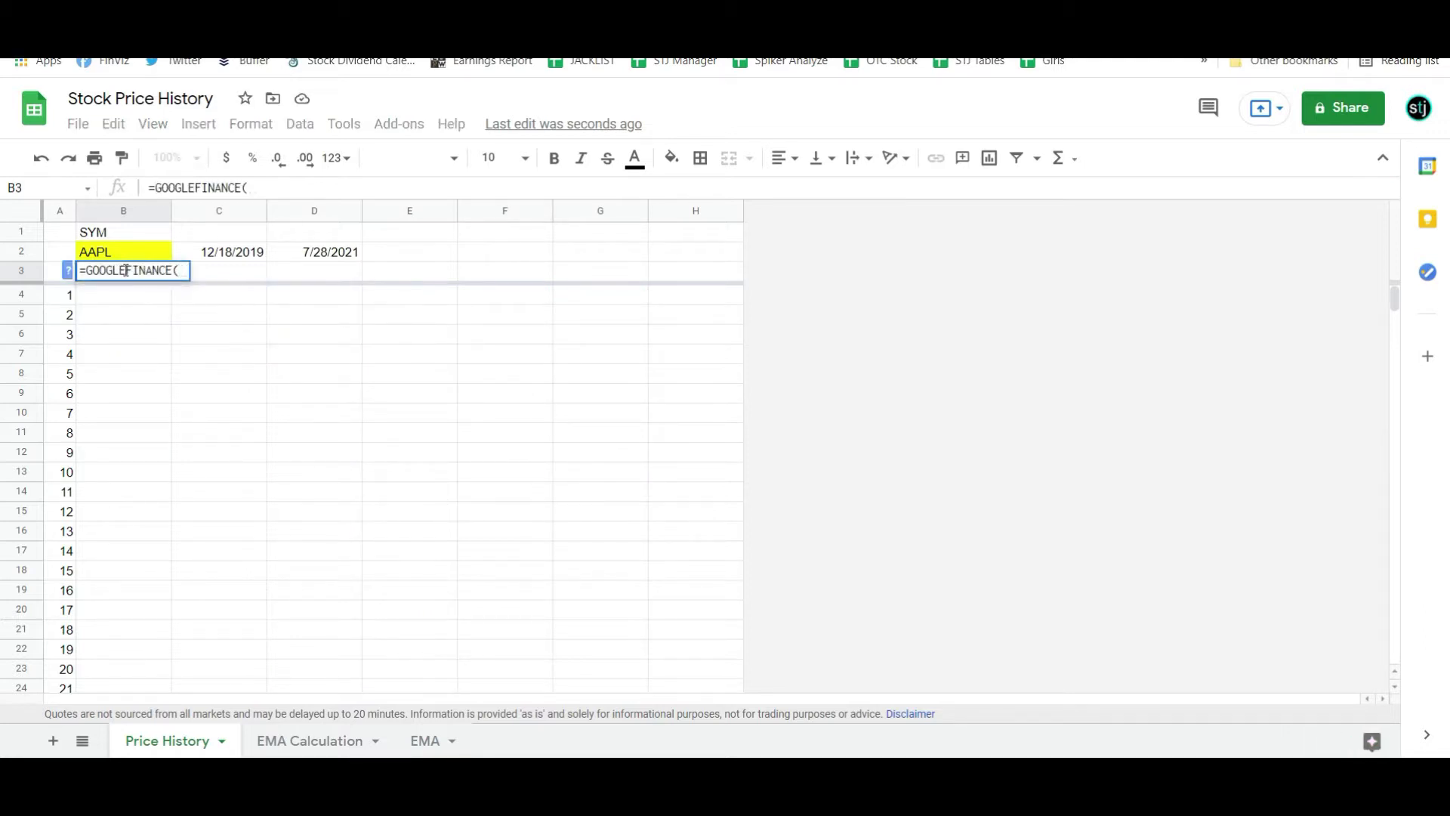
{"action": "left_click", "coordinate": [126, 259]}
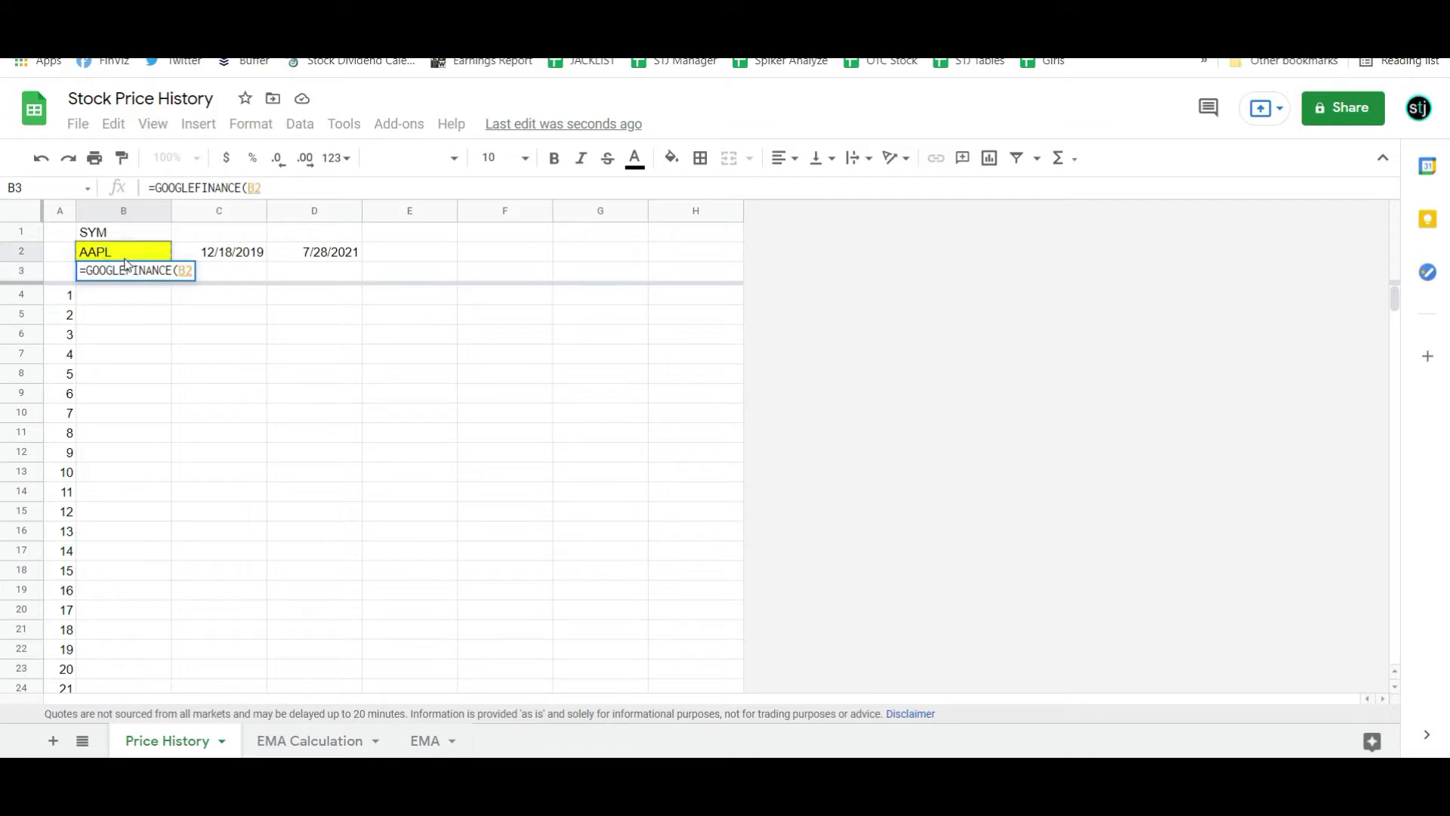
{"action": "type", "text": ",\"all\","}
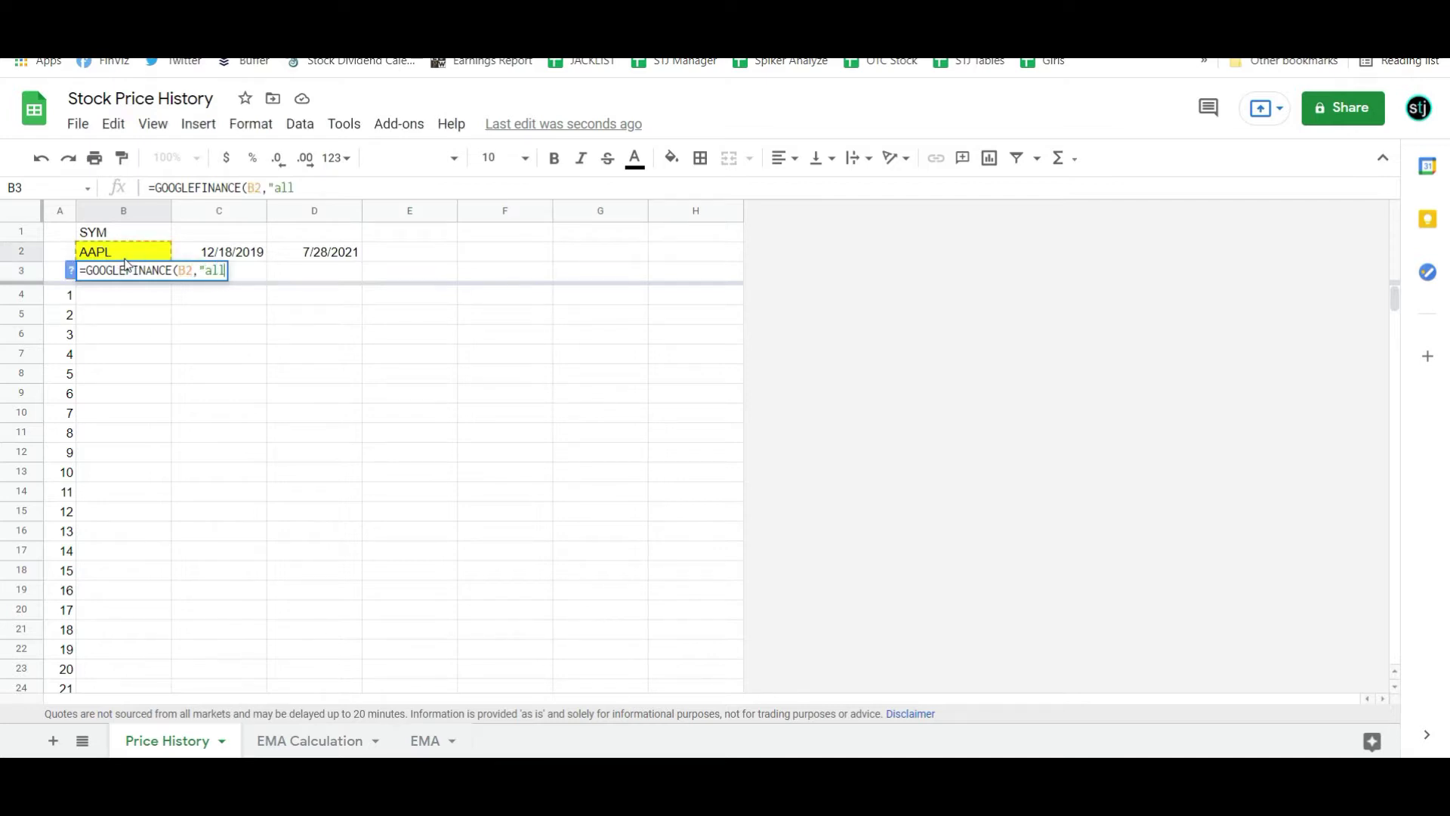
{"action": "left_click", "coordinate": [201, 252]}
{"action": "type", "text": ","}
{"action": "left_click", "coordinate": [315, 252]}
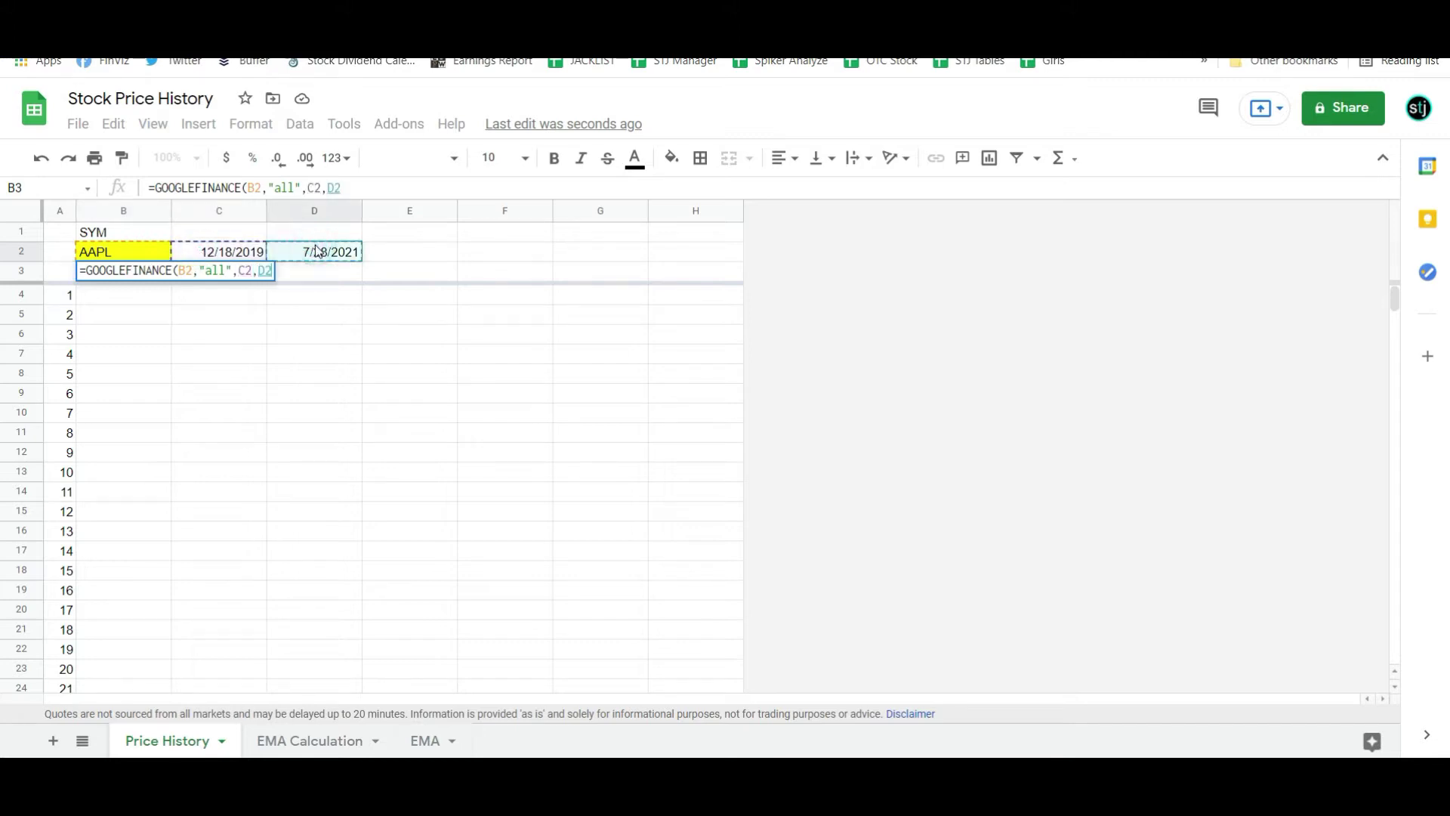
{"action": "type", "text": ",\"daily\""}
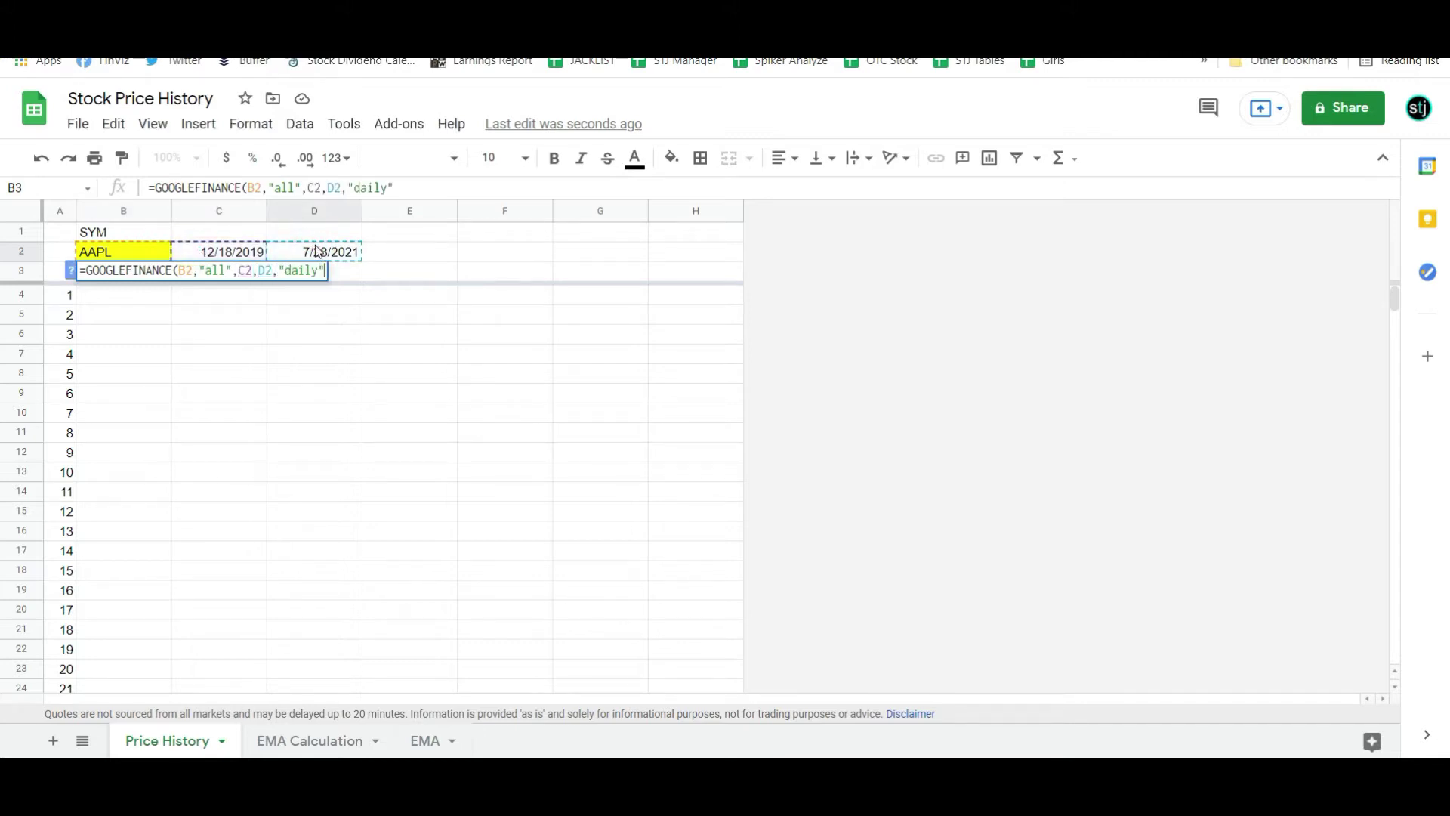
{"action": "key", "text": "Return"}
Step: Test the ticker in B2 by switching it to TGT, then restore AAPL
{"action": "left_click", "coordinate": [166, 273]}
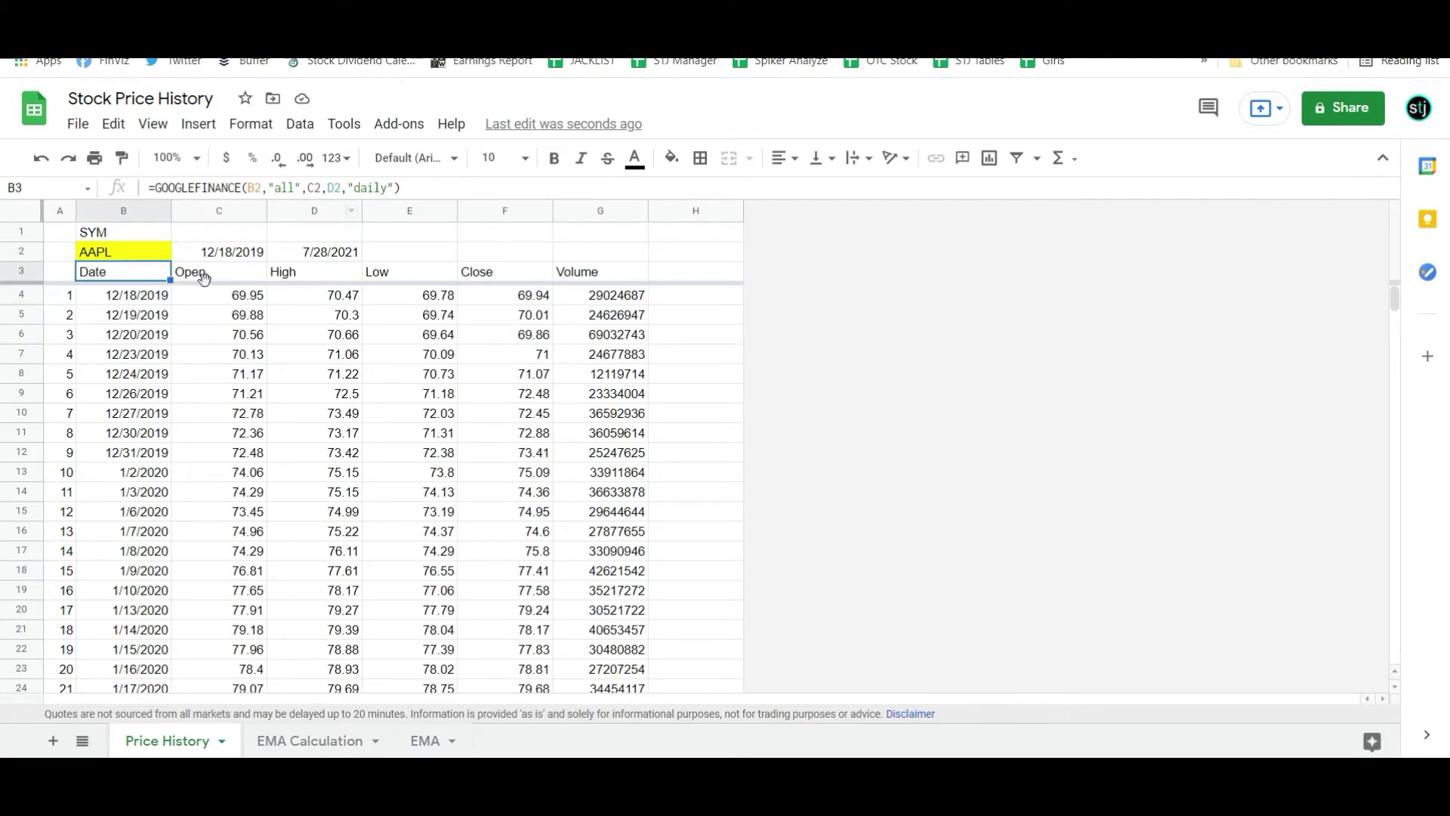
{"action": "left_click", "coordinate": [131, 259]}
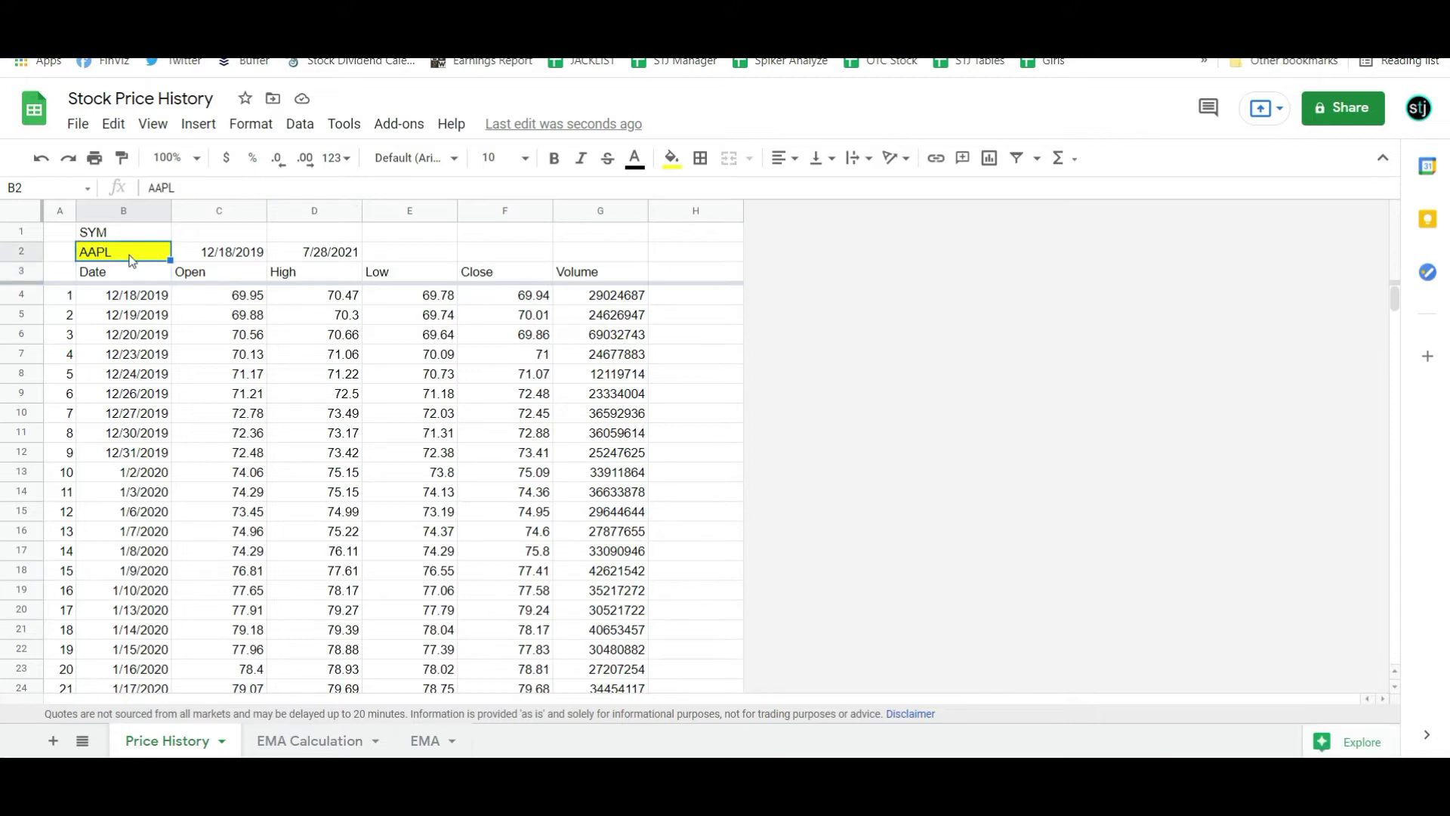
{"action": "type", "text": "TGT"}
{"action": "key", "text": "Return"}
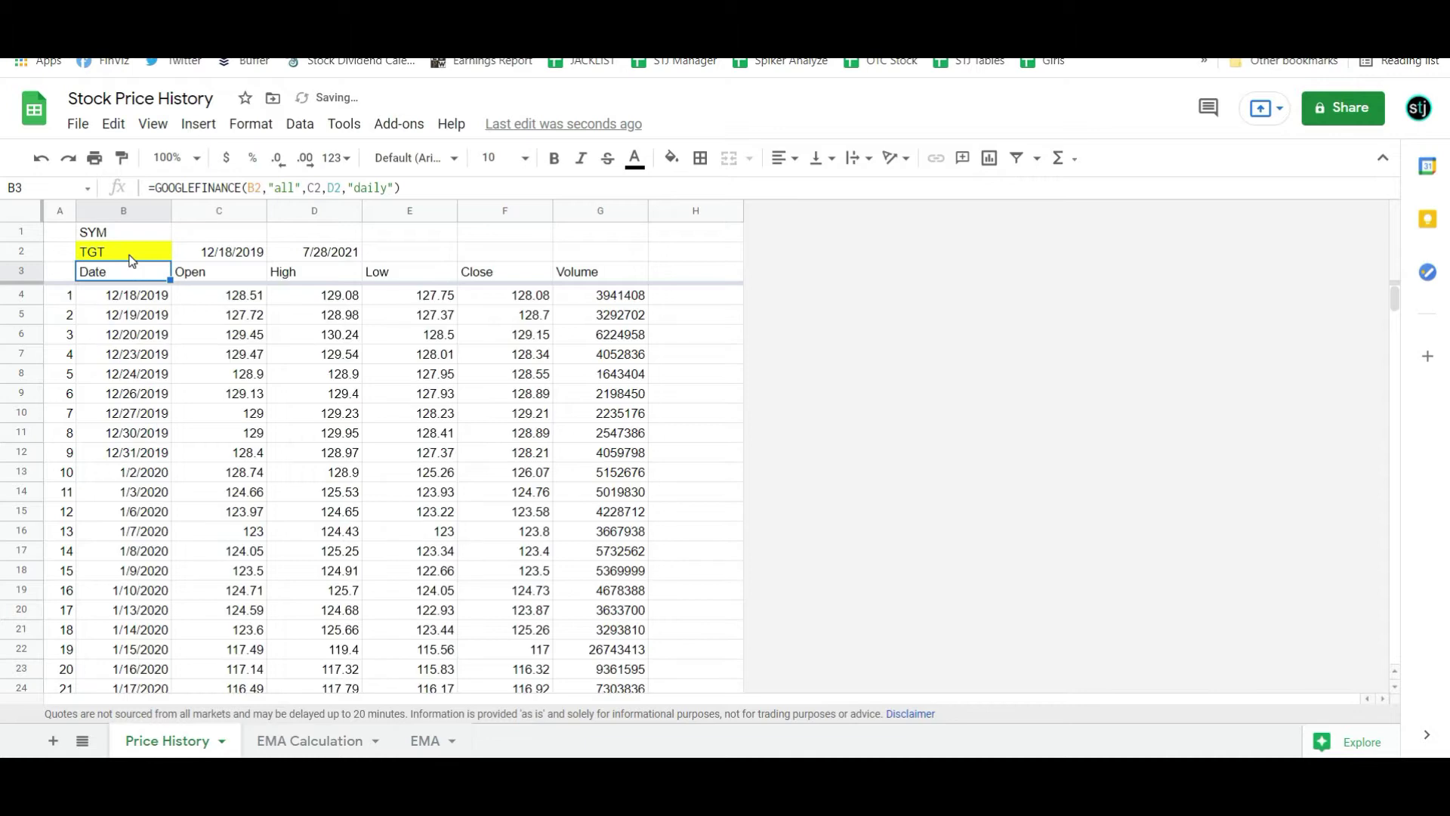
{"action": "left_click", "coordinate": [130, 255]}
{"action": "type", "text": "AAPL"}
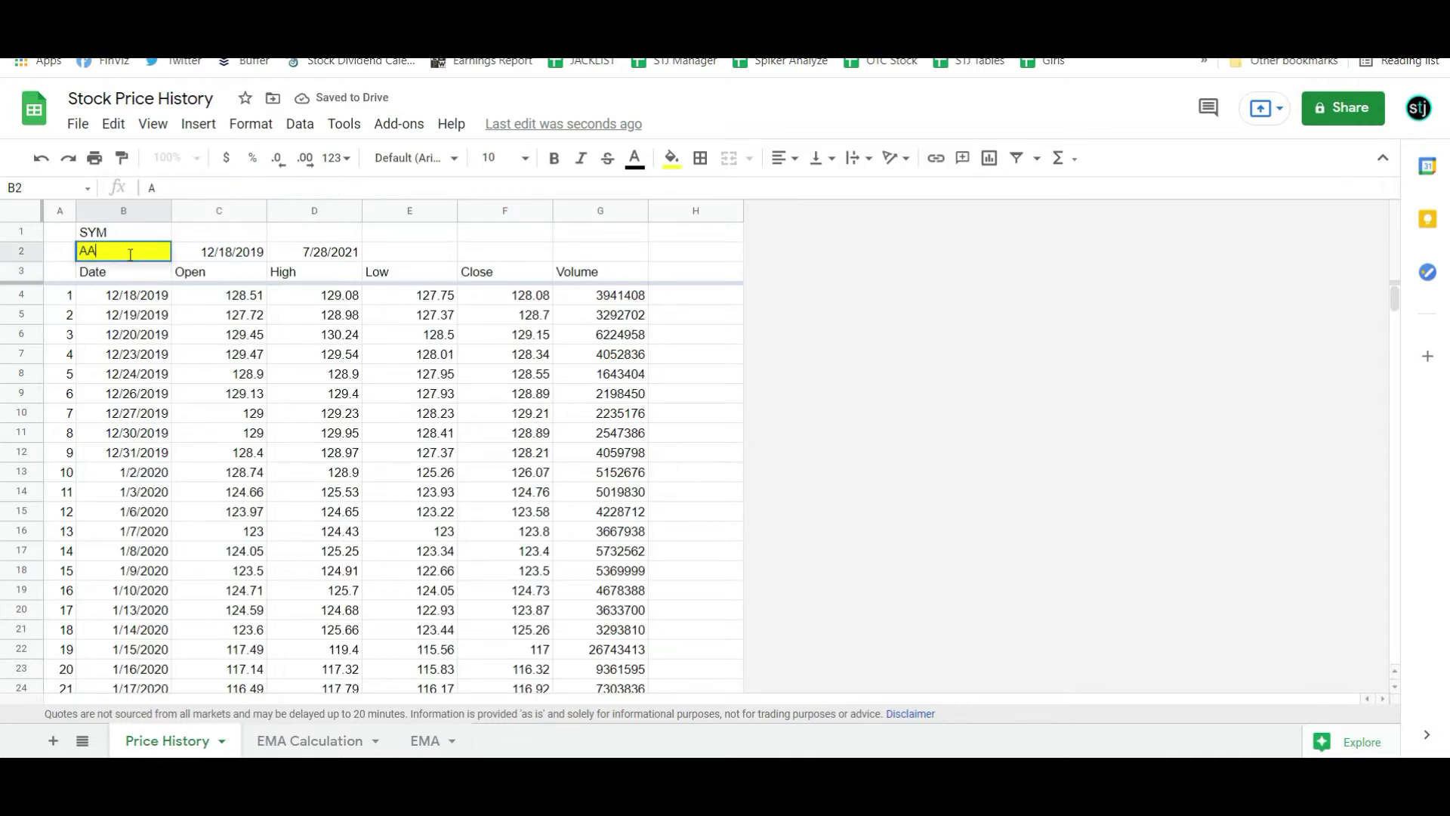
{"action": "key", "text": "Return"}
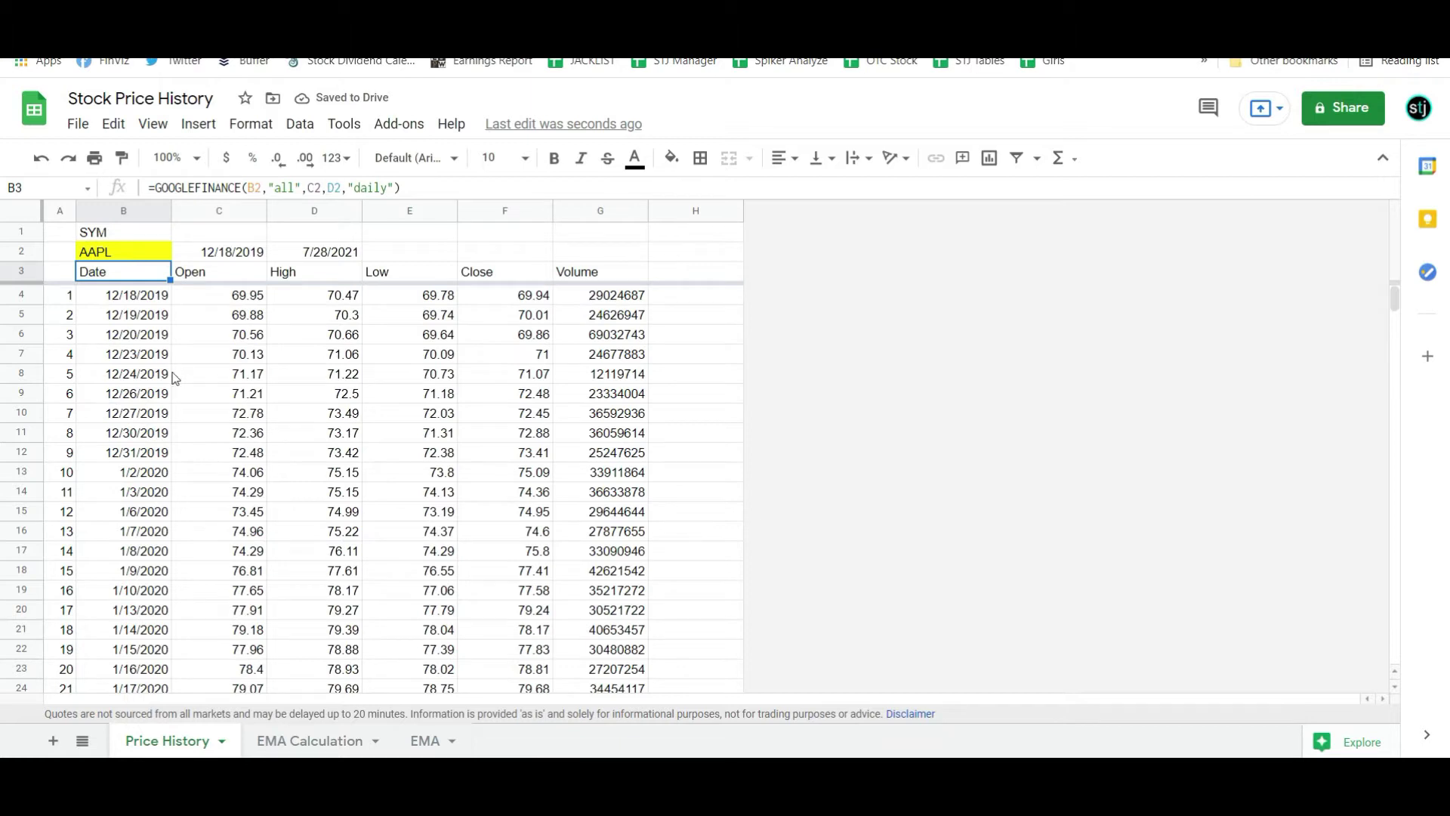
Step: Switch to the EMA Calculation sheet and review its 50 Day EMA Calc title and Mult value
{"action": "left_click", "coordinate": [316, 748]}
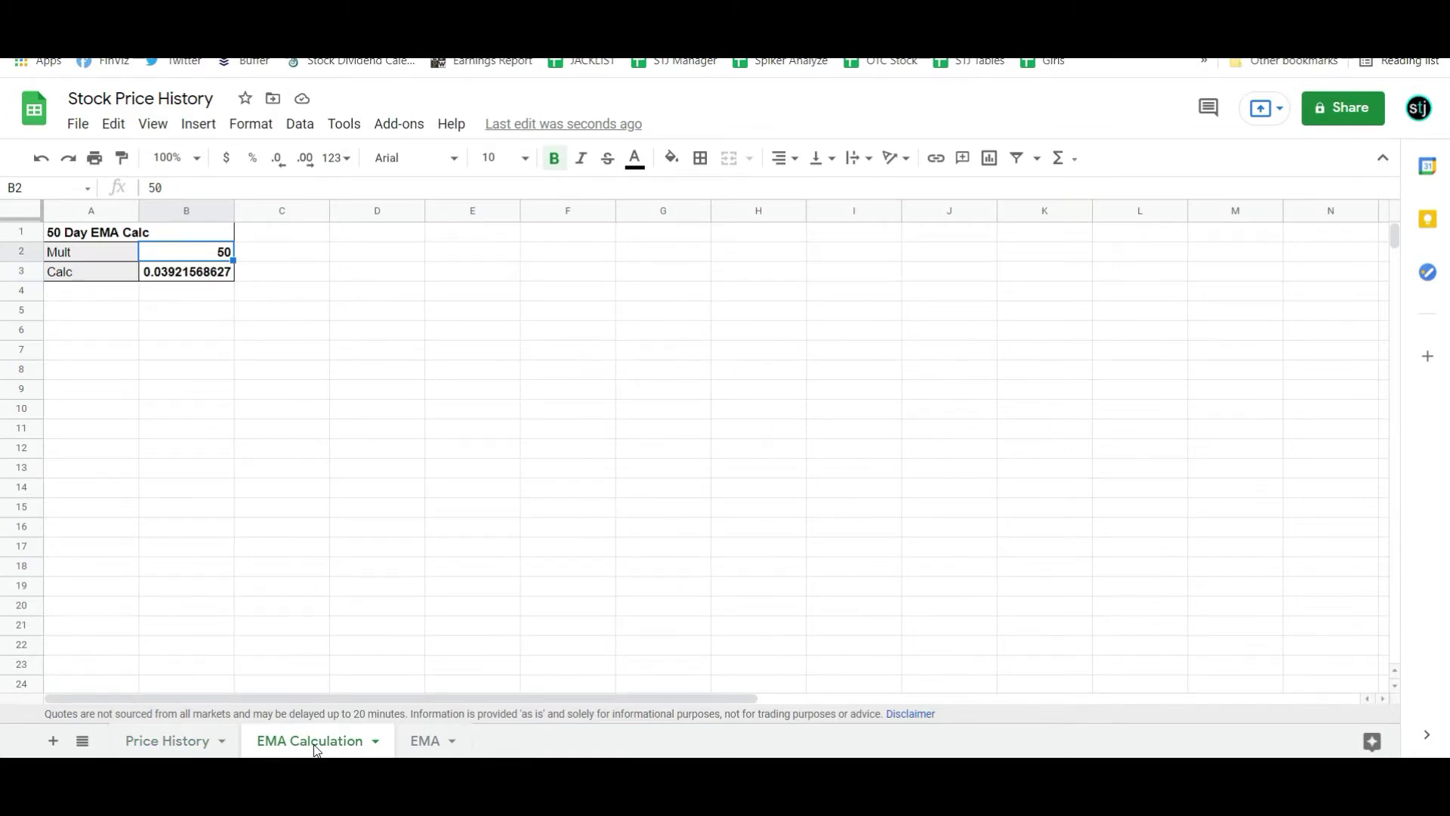
{"action": "left_click", "coordinate": [105, 234]}
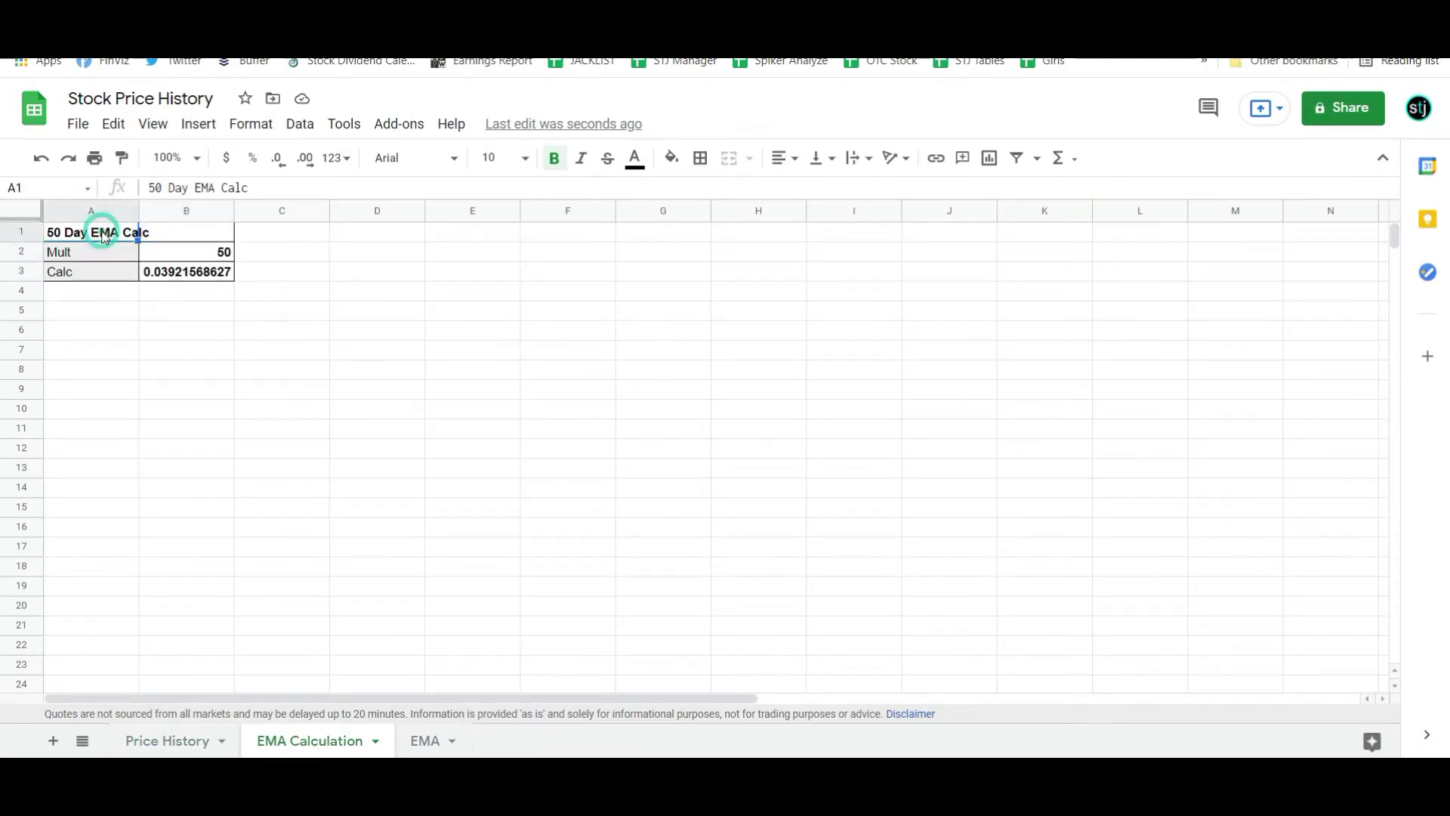
{"action": "left_click", "coordinate": [210, 250]}
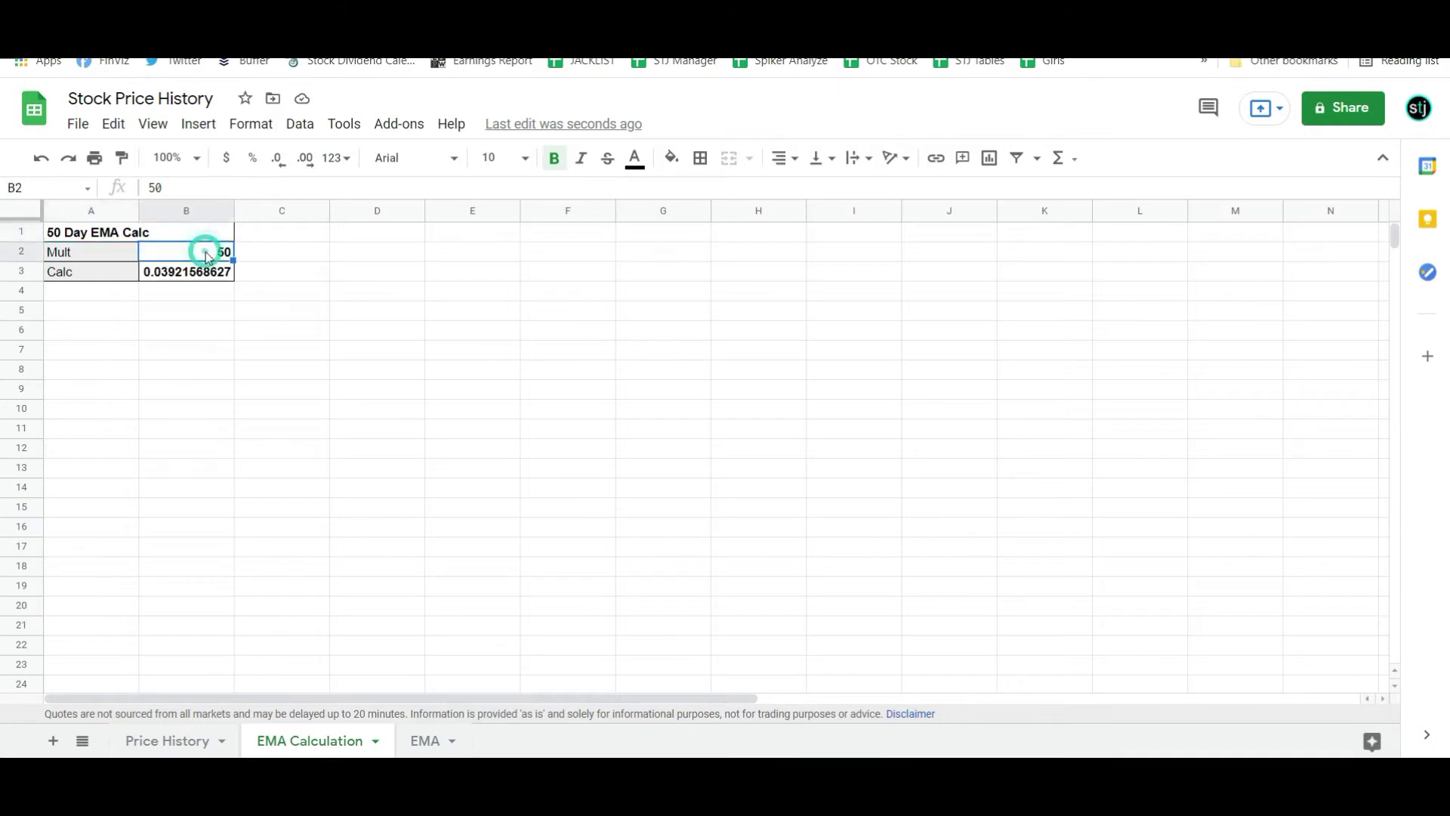
{"action": "left_click", "coordinate": [104, 253]}
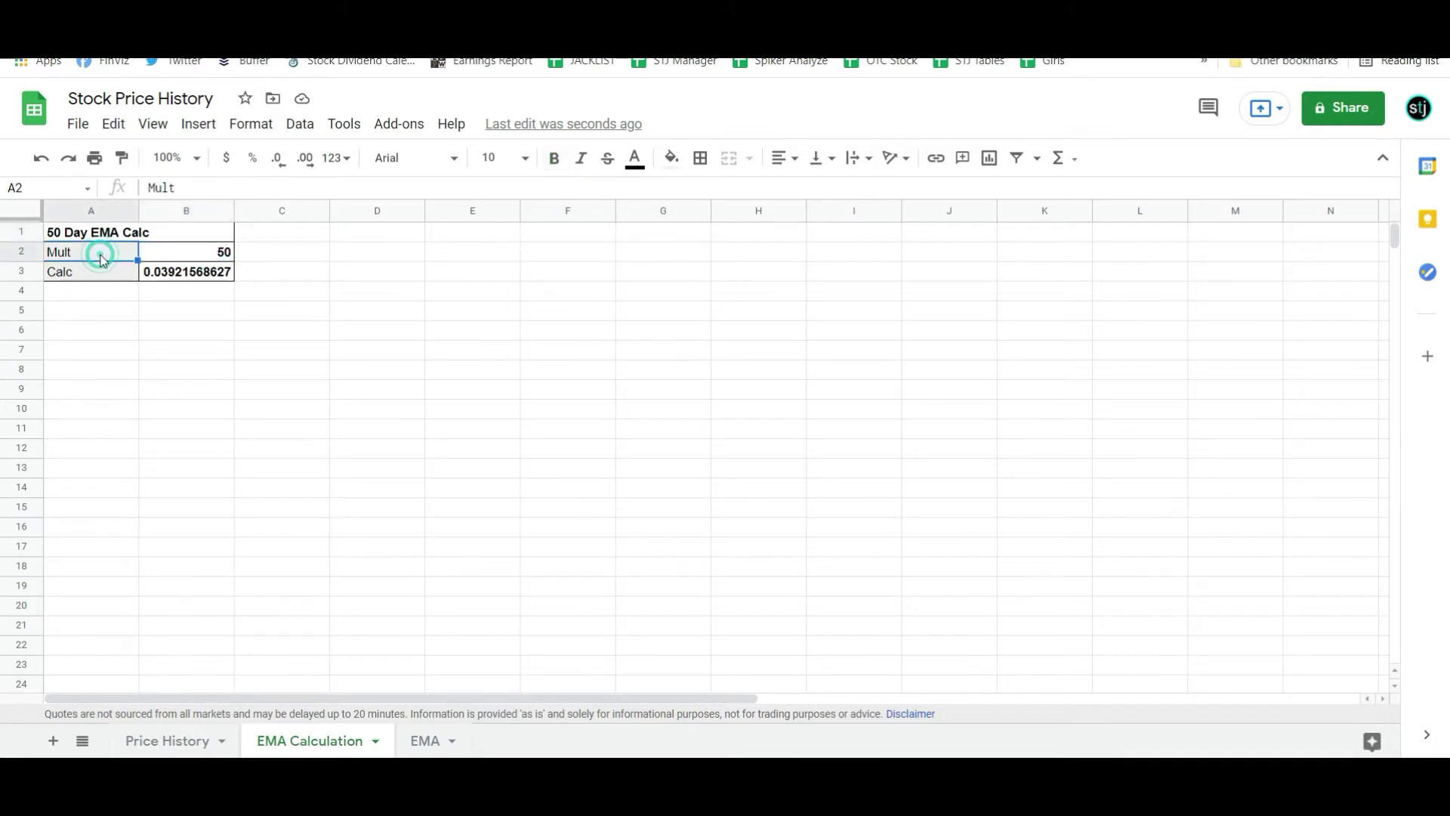
{"action": "left_click", "coordinate": [165, 254]}
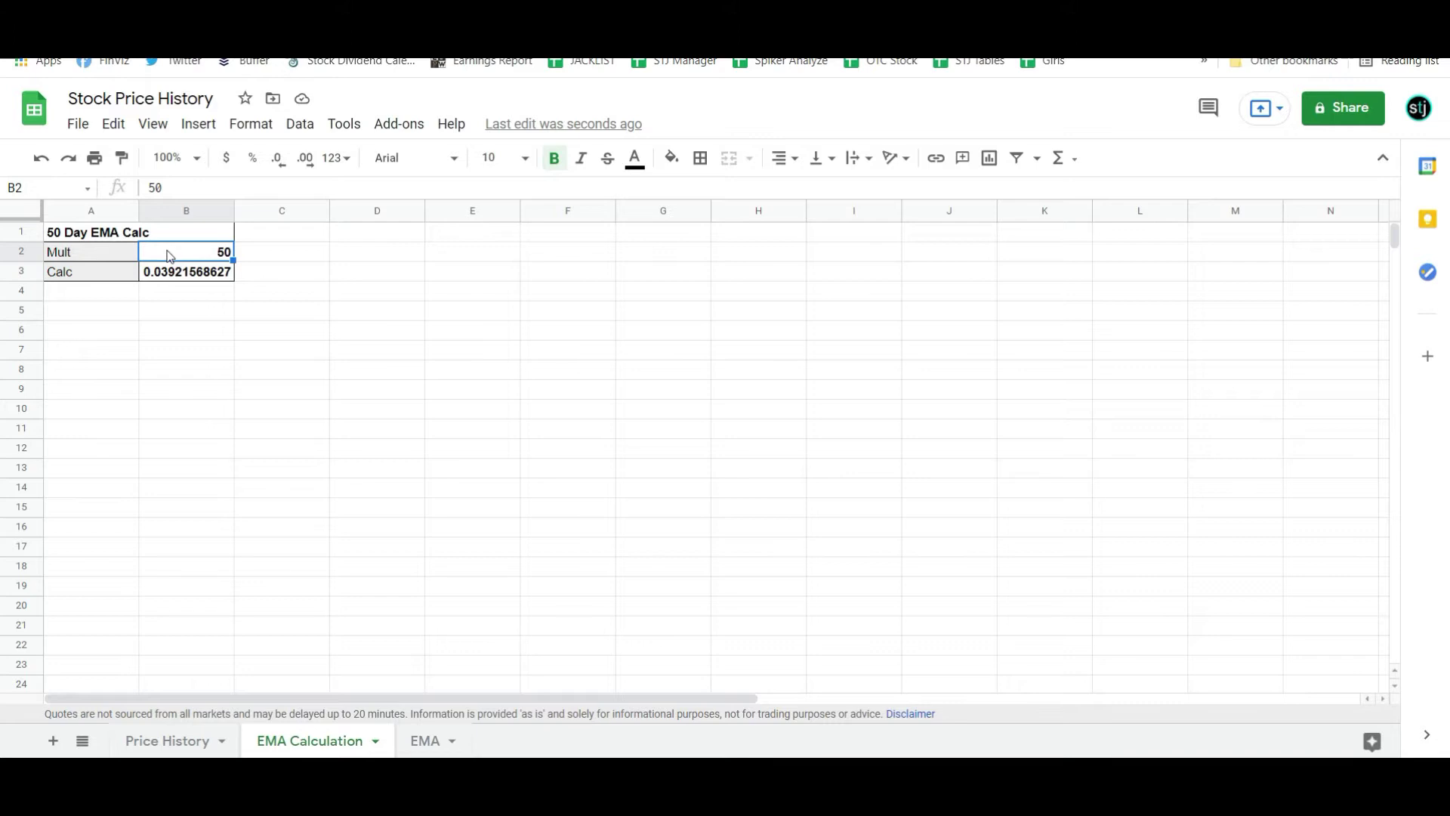
Step: Try a multiplier of 200 in B2, restore 50, and inspect Calc =2/(B2+1)
{"action": "type", "text": "200"}
{"action": "key", "text": "Tab"}
{"action": "left_click", "coordinate": [219, 255]}
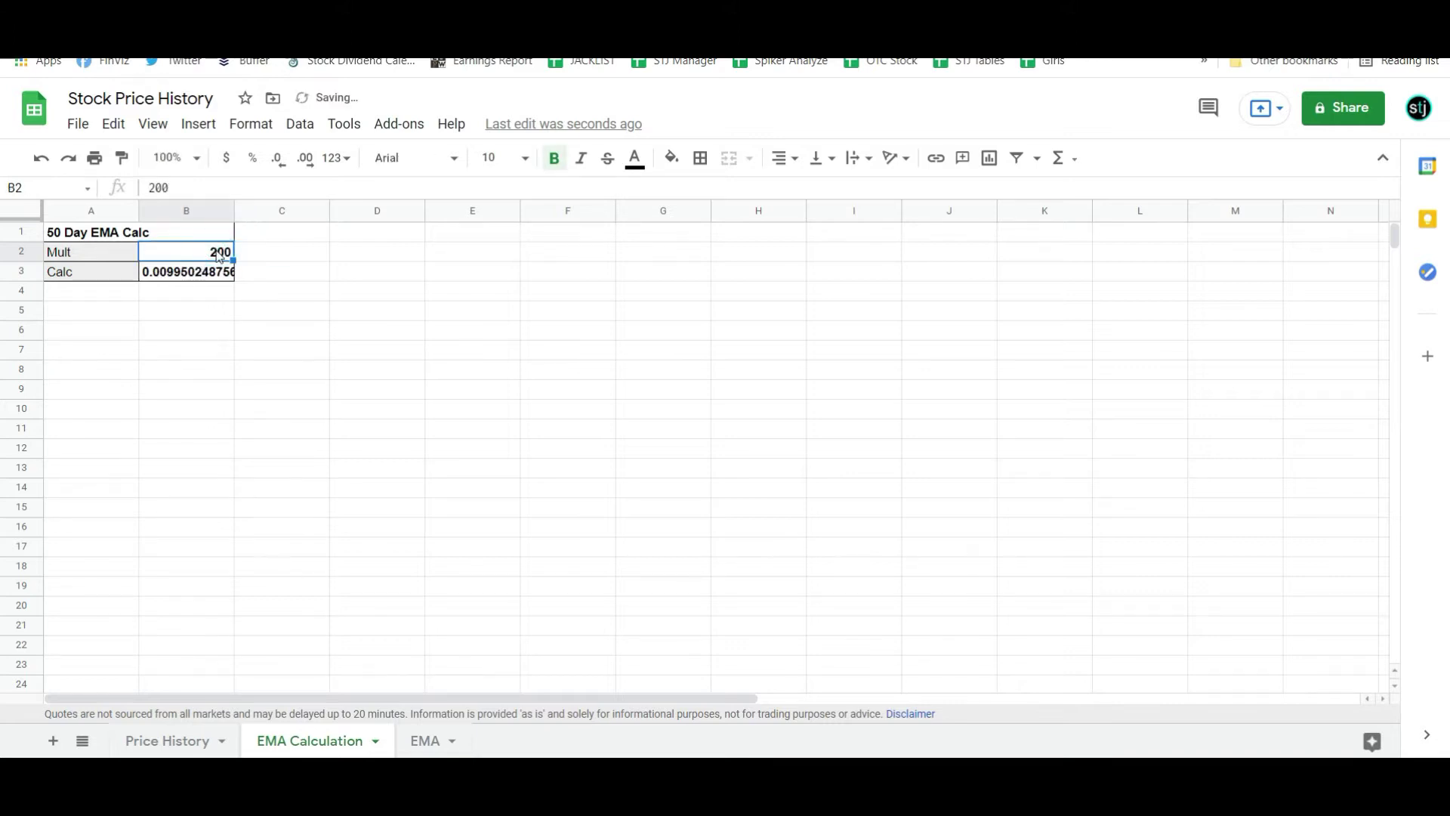
{"action": "type", "text": "50"}
{"action": "key", "text": "Tab"}
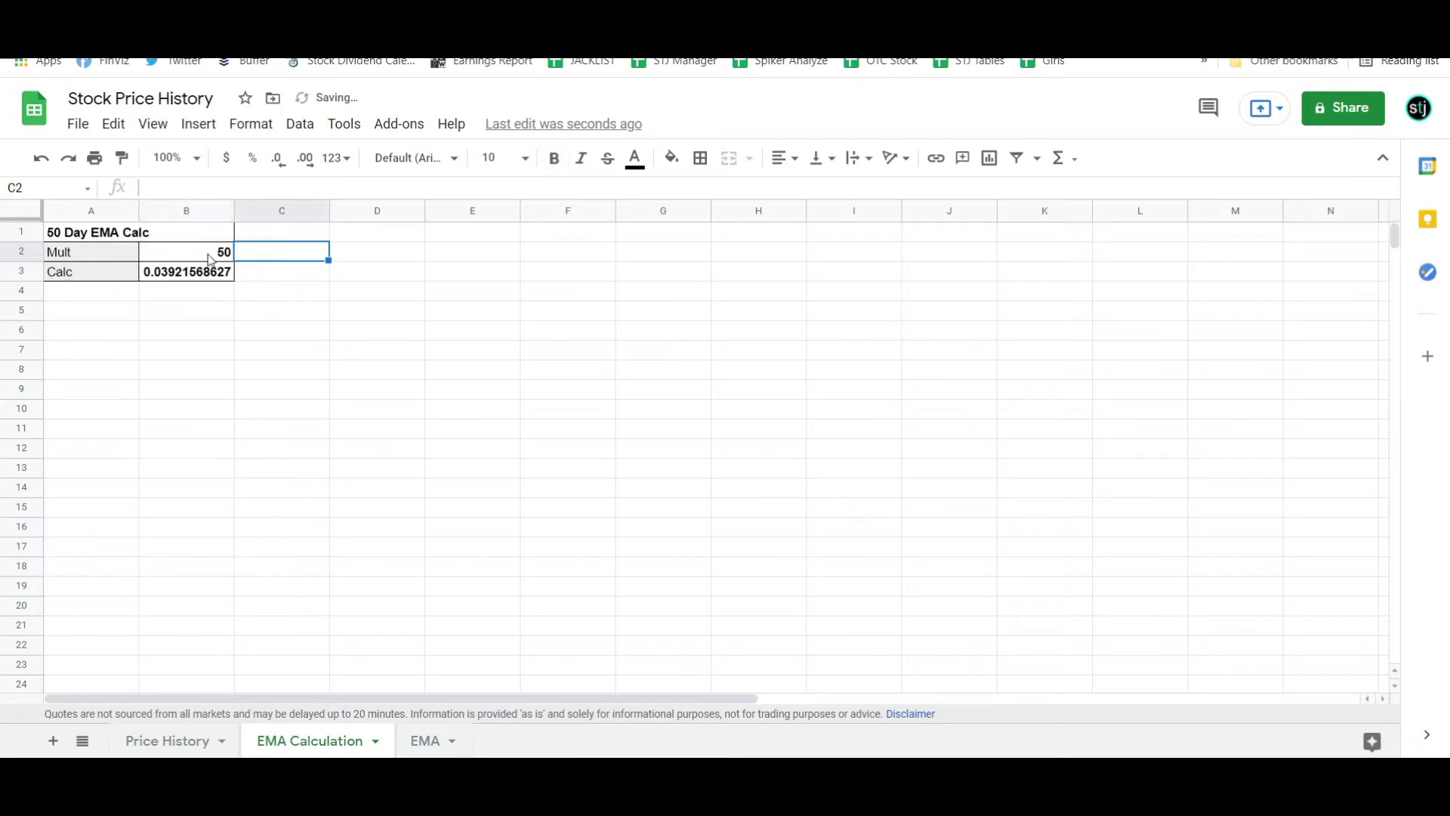
{"action": "left_click", "coordinate": [89, 278]}
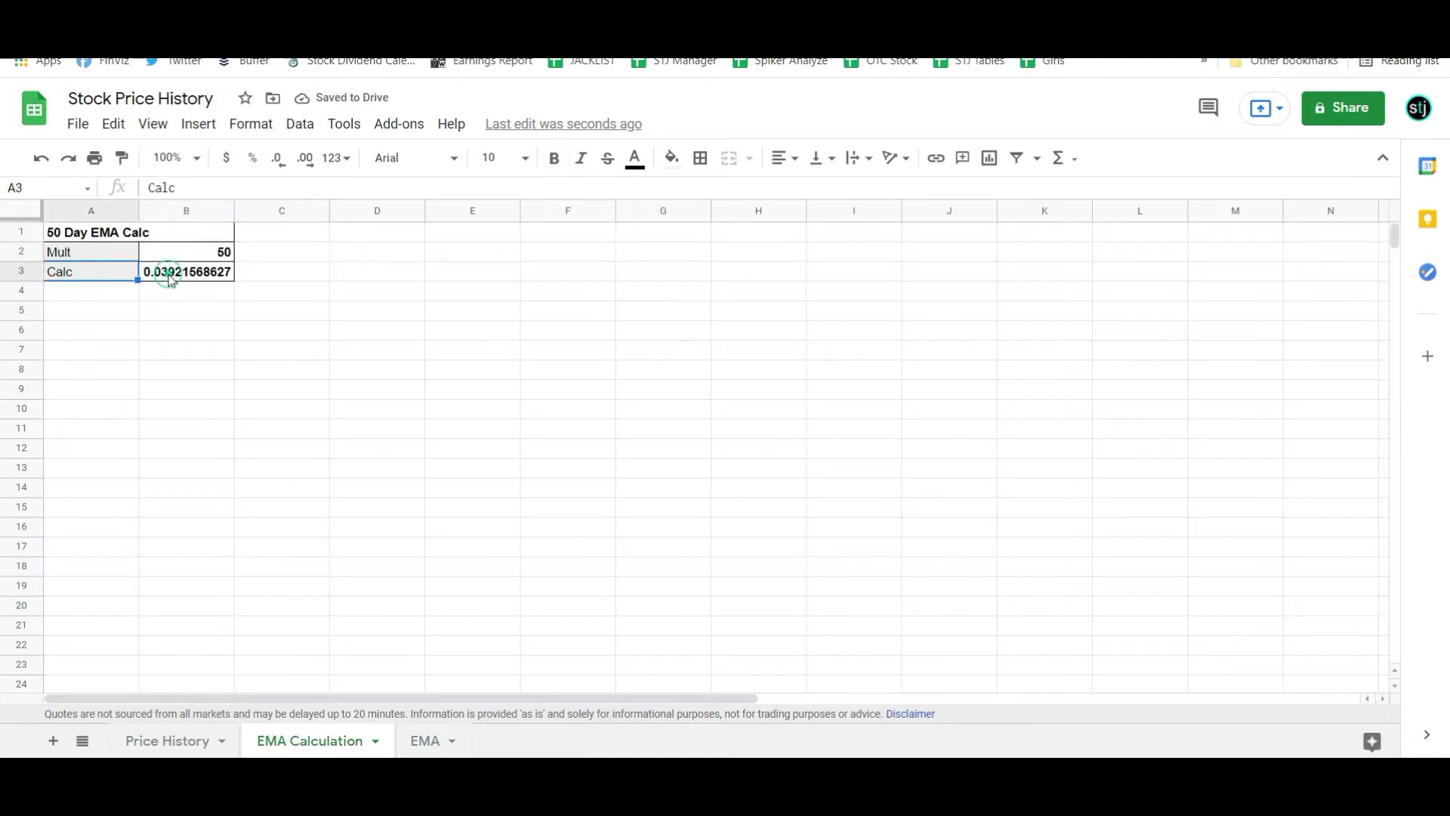
{"action": "left_click", "coordinate": [170, 278]}
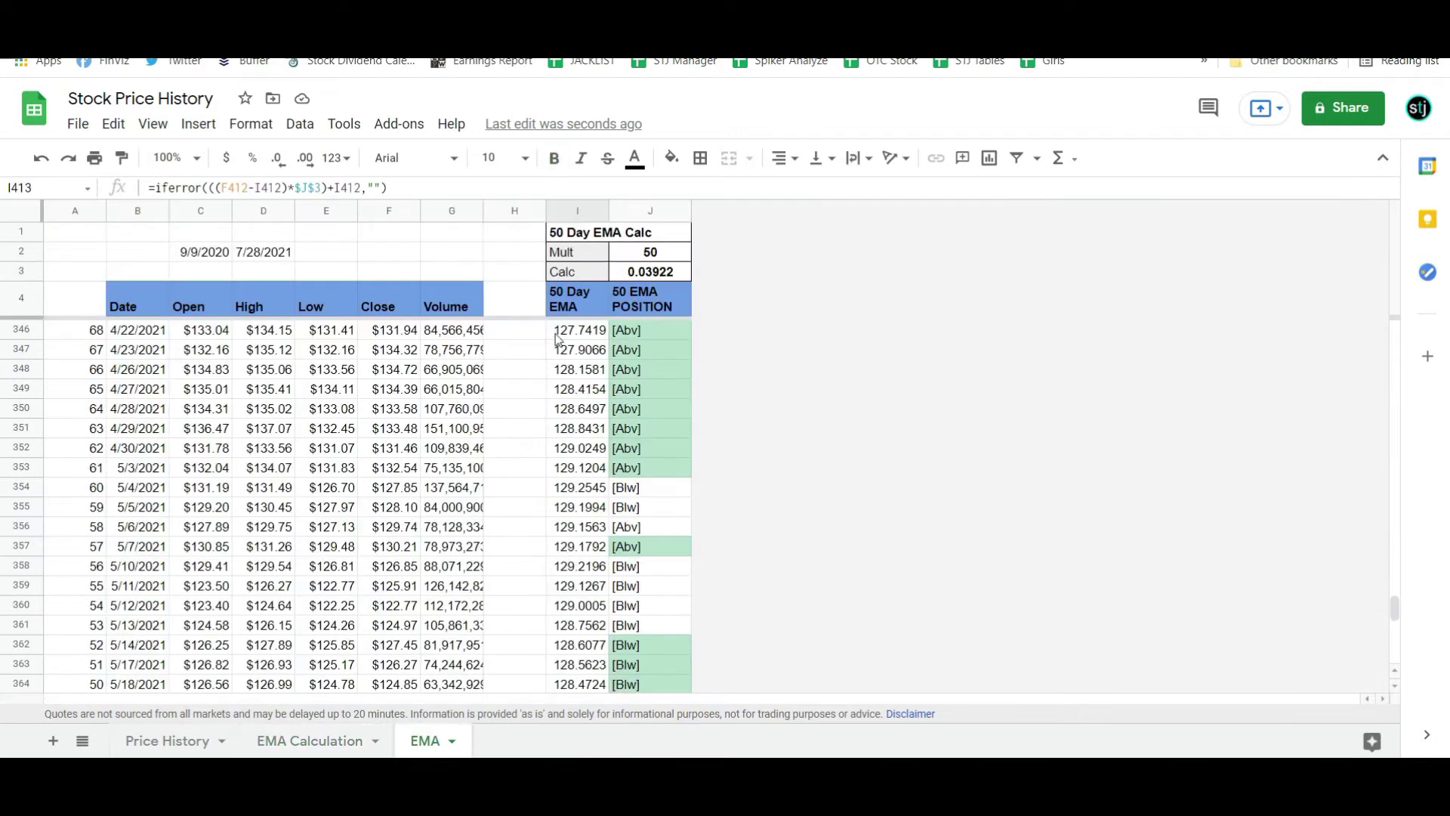
Step: Switch to the EMA sheet and review the first 50 Day EMA formula in I59
{"action": "left_click", "coordinate": [425, 740]}
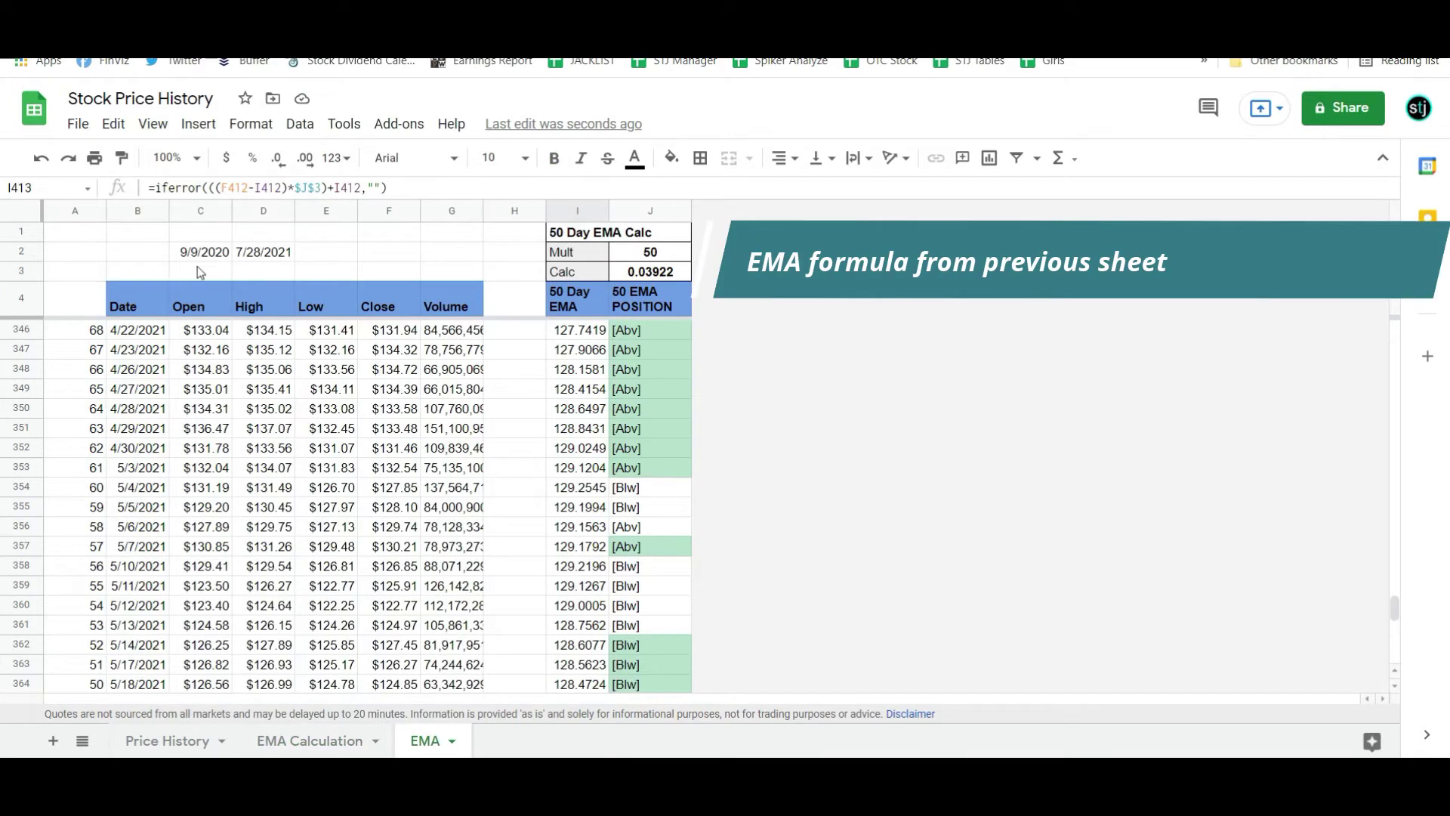
{"action": "scroll", "coordinate": [270, 394], "scroll_direction": "up", "scroll_amount": 10}
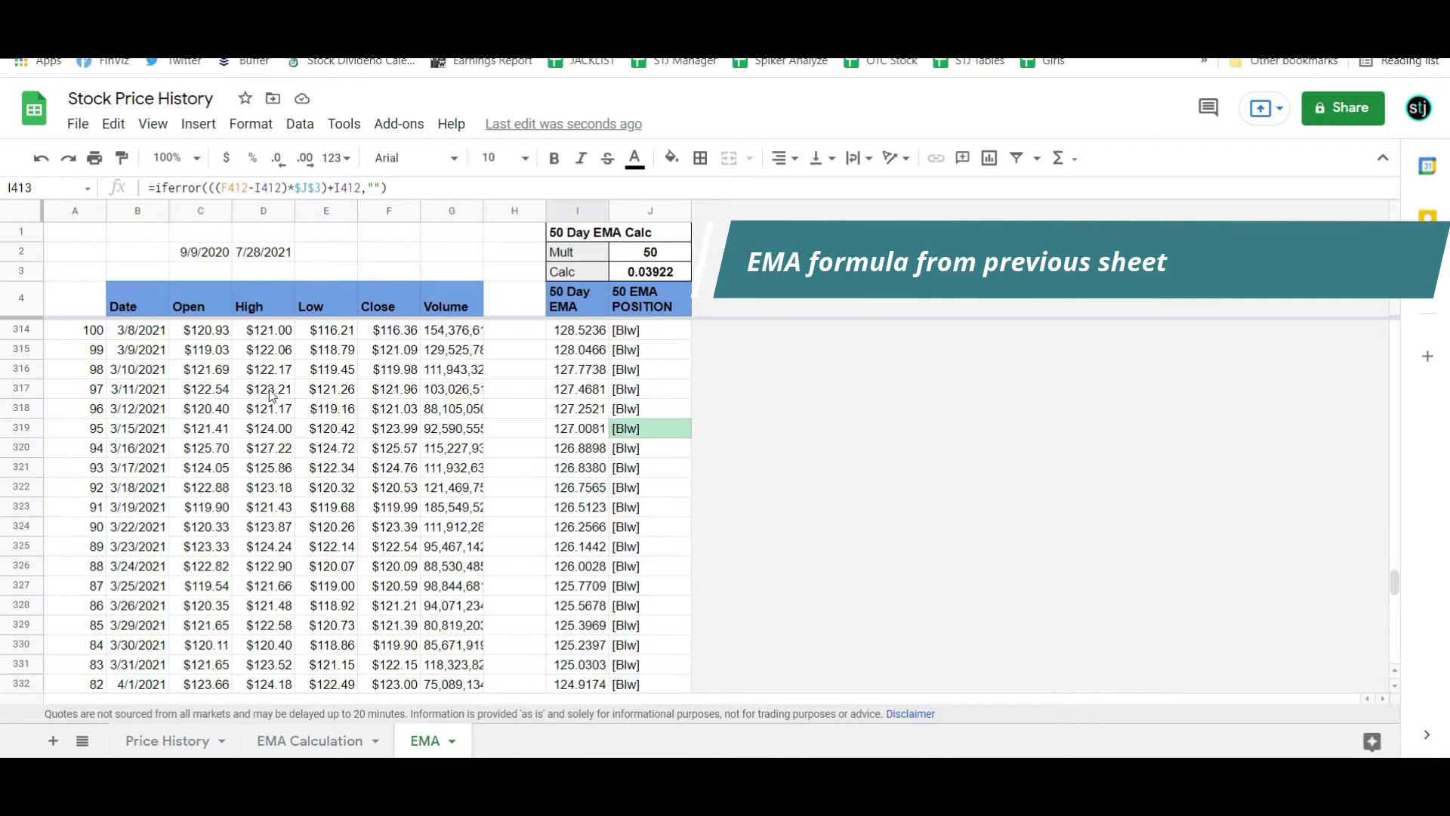
{"action": "scroll", "coordinate": [270, 394], "scroll_direction": "up", "scroll_amount": 20}
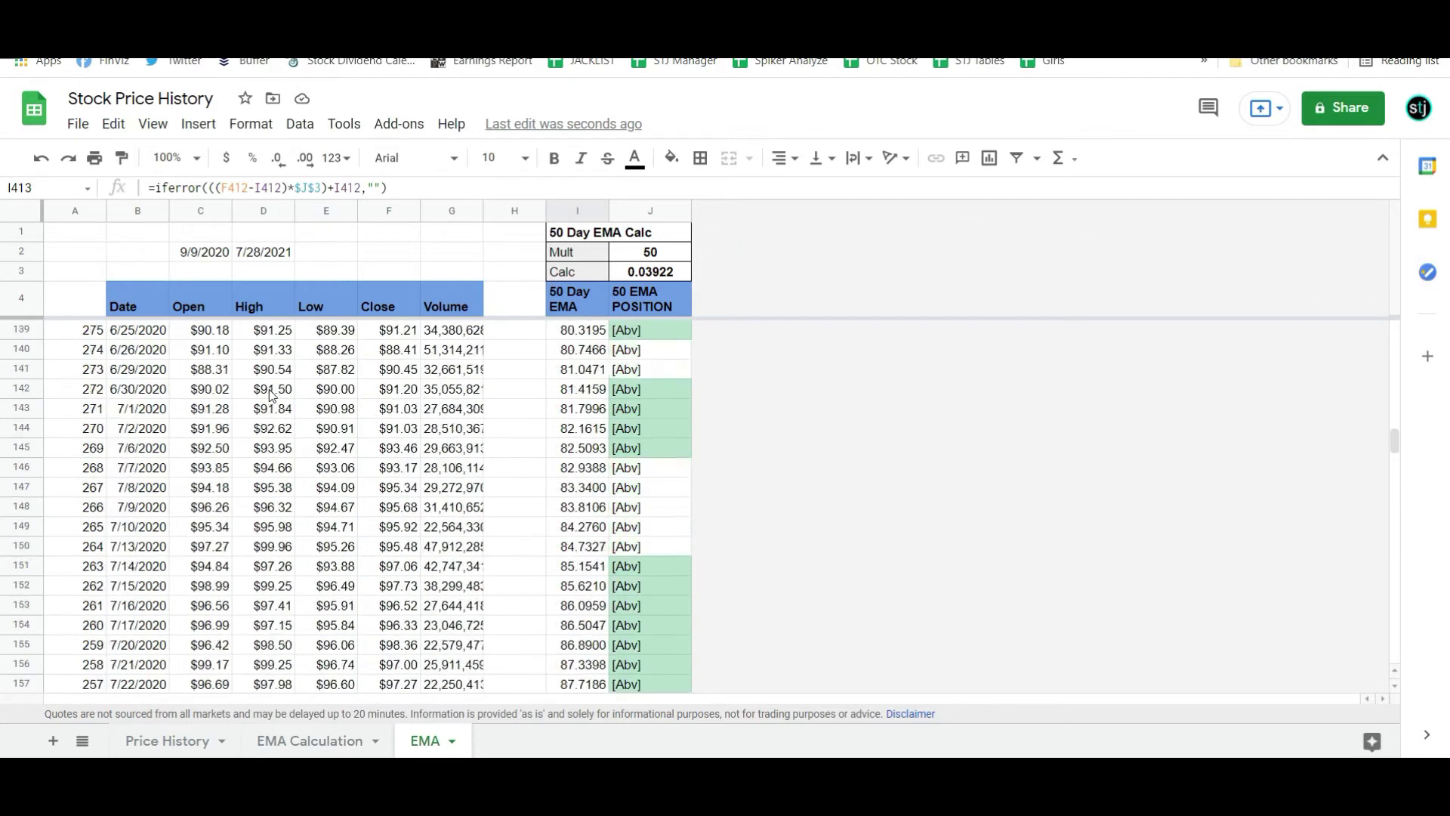
{"action": "scroll", "coordinate": [270, 395], "scroll_direction": "up", "scroll_amount": 20}
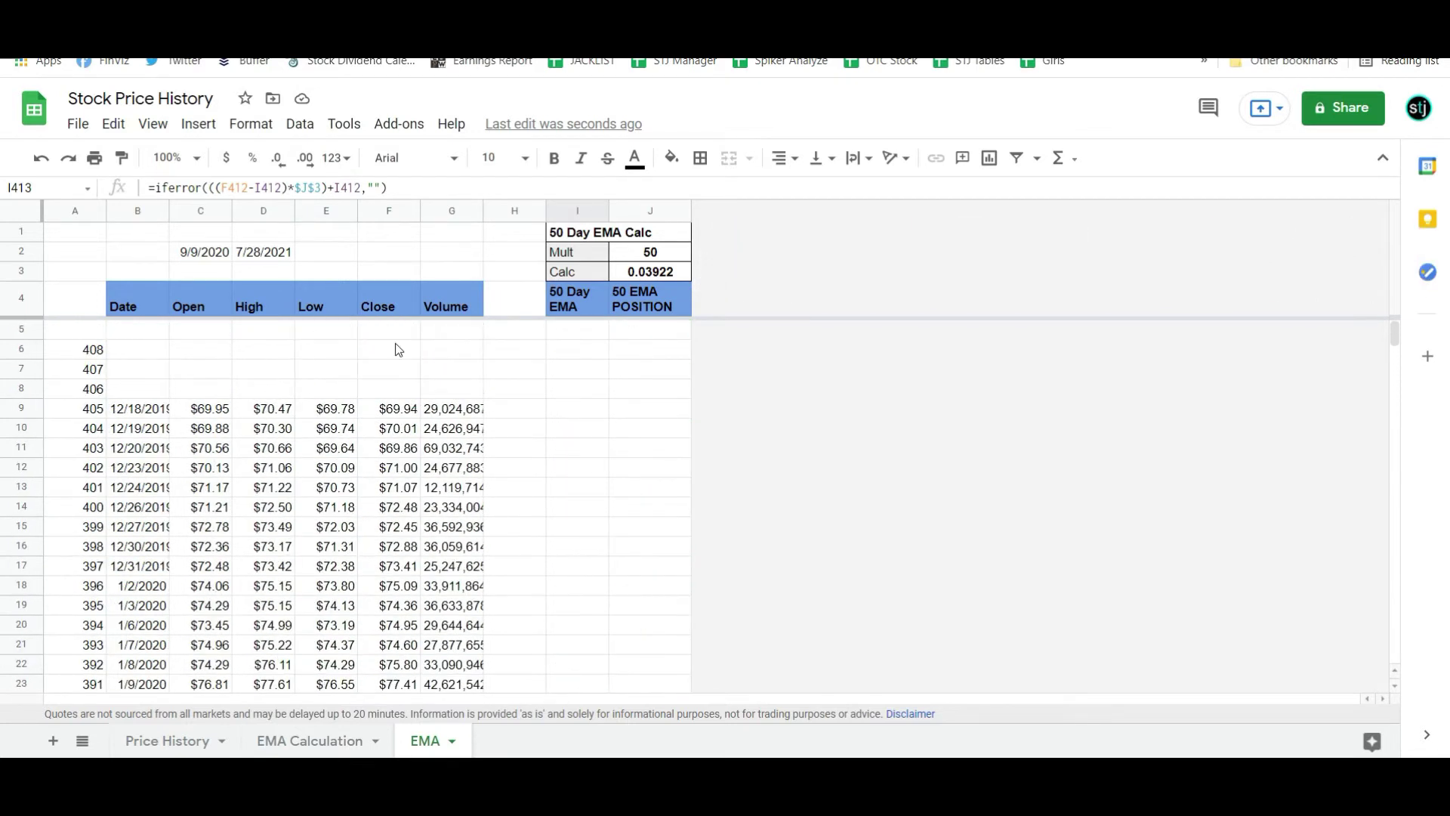
{"action": "scroll", "coordinate": [596, 395], "scroll_direction": "down", "scroll_amount": 15}
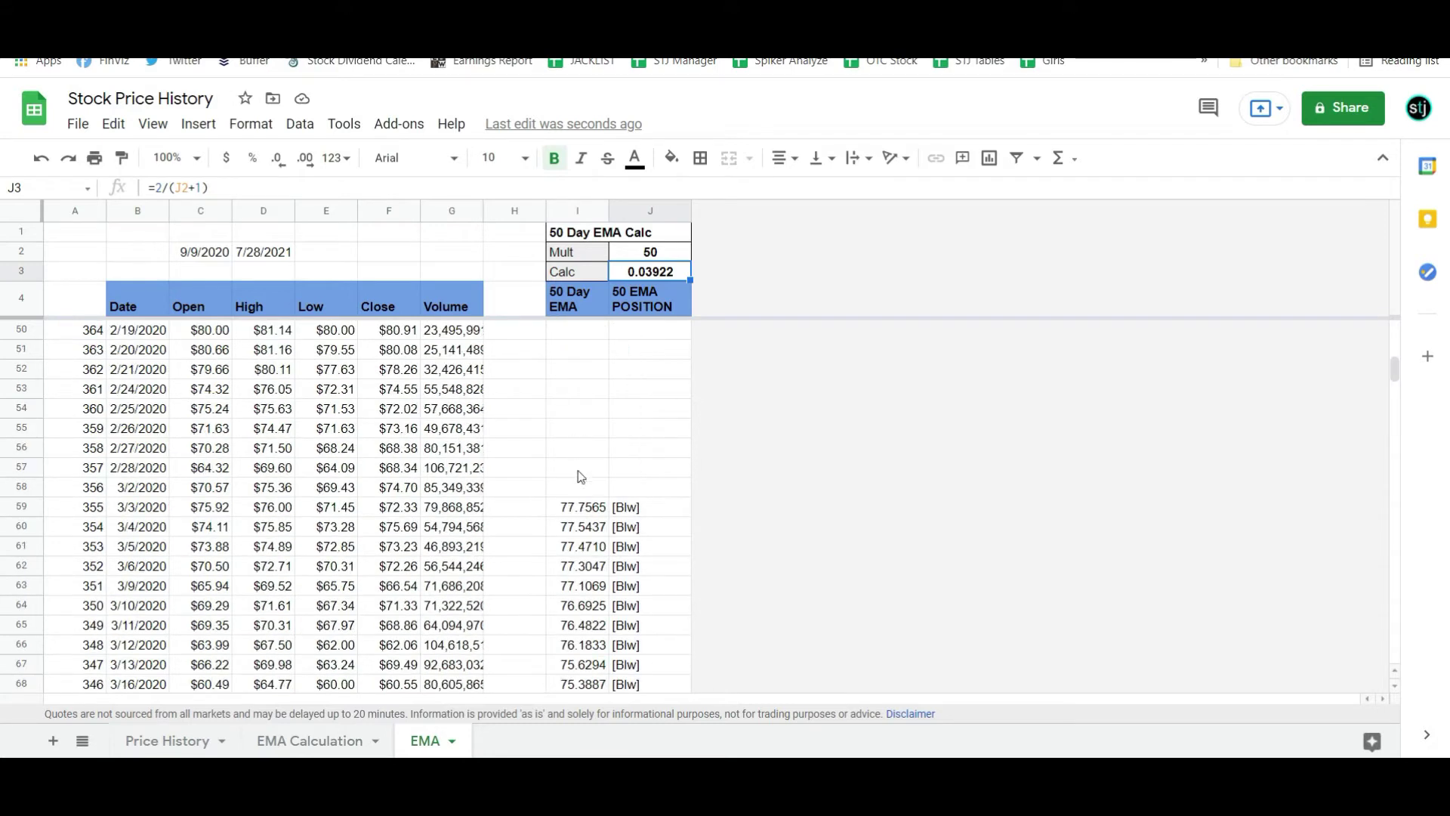
{"action": "left_click", "coordinate": [582, 508]}
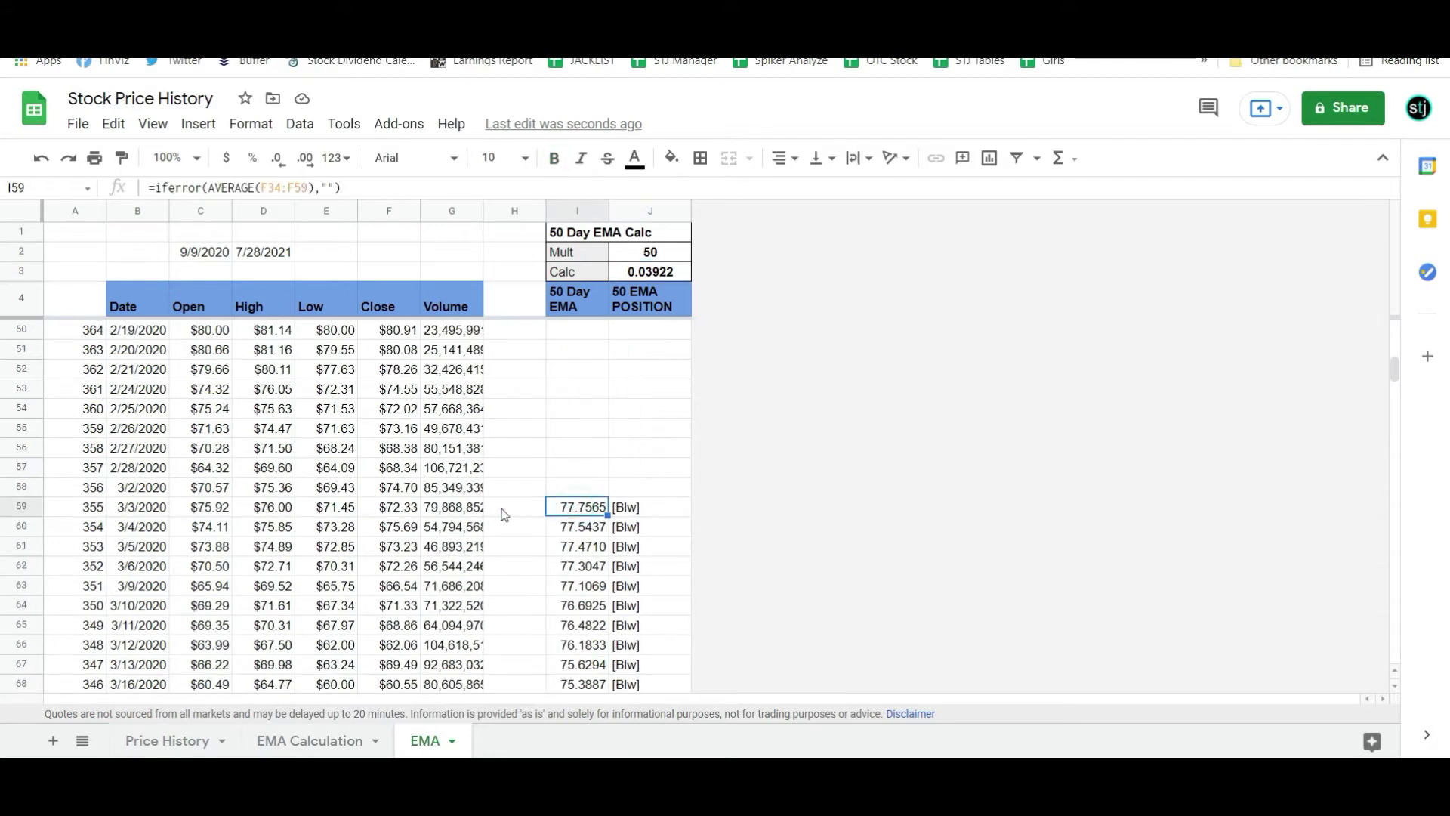
{"action": "left_click", "coordinate": [333, 187]}
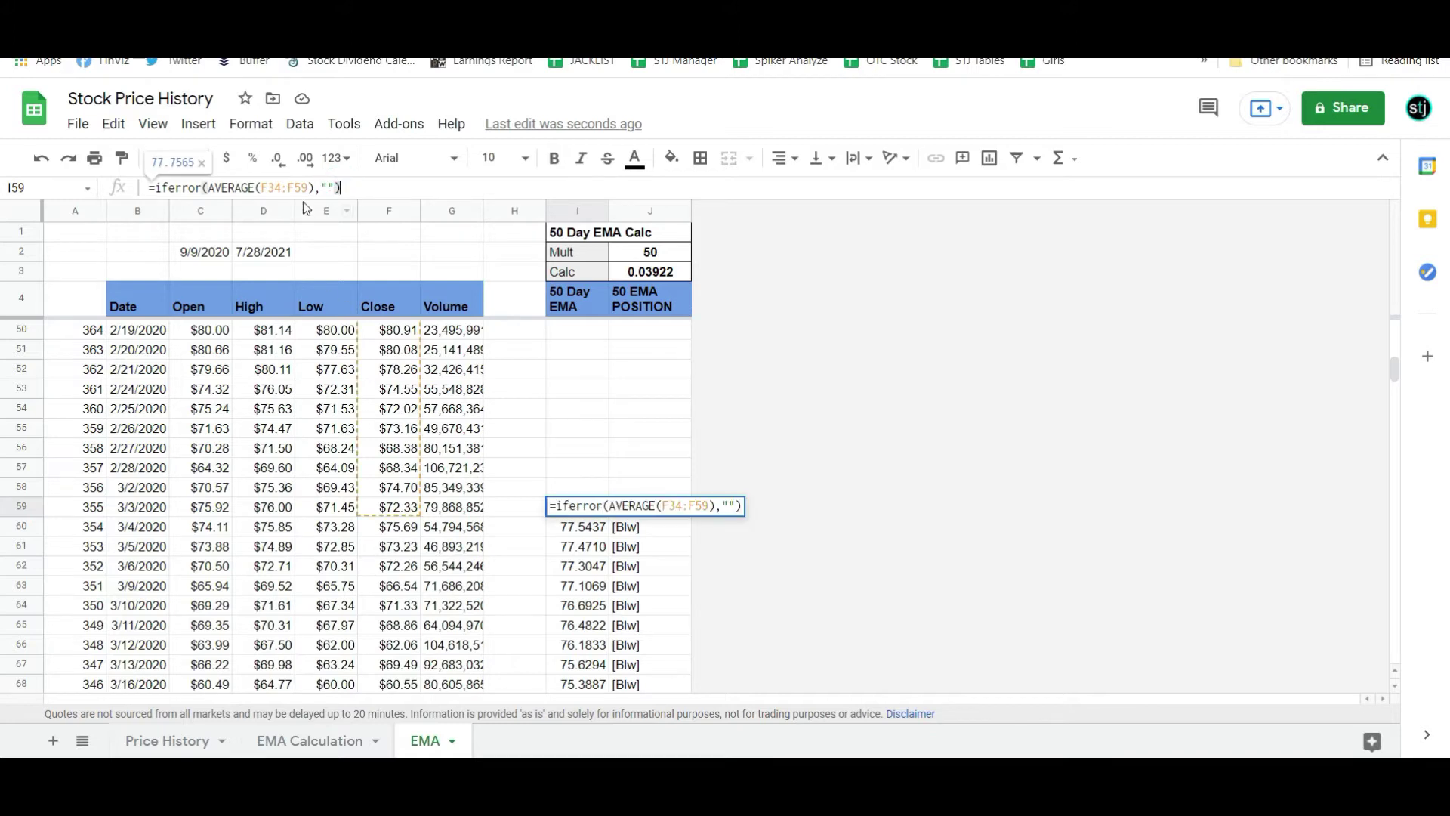
{"action": "scroll", "coordinate": [544, 372], "scroll_direction": "up", "scroll_amount": 3}
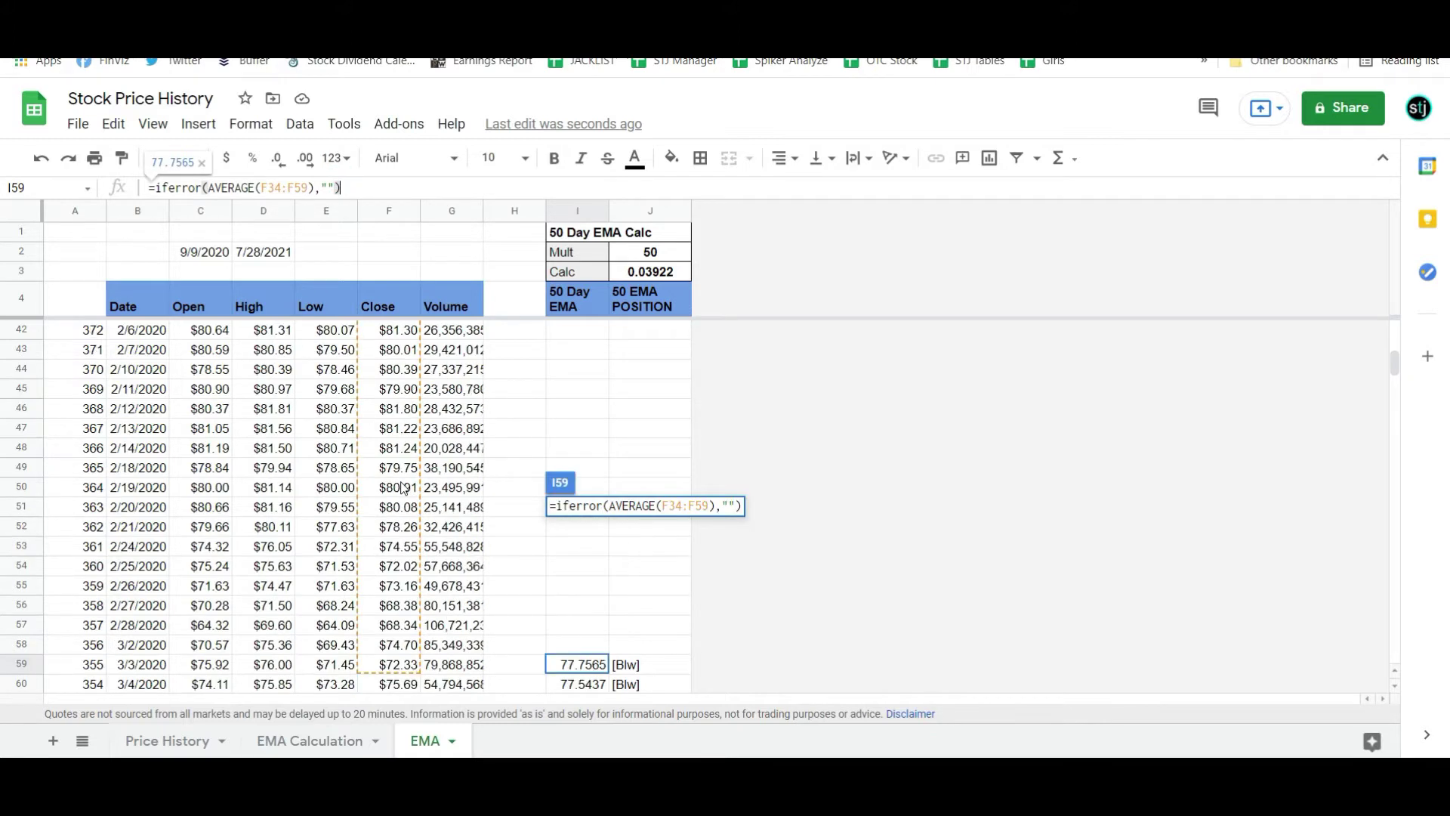
{"action": "key", "text": "Return"}
Step: Set I59 to =iferror(AVERAGE(F9:F59),""), seeding the 50-day EMA at 76.5931
{"action": "scroll", "coordinate": [551, 381], "scroll_direction": "up", "scroll_amount": 3}
{"action": "scroll", "coordinate": [551, 386], "scroll_direction": "up", "scroll_amount": 1}
{"action": "scroll", "coordinate": [550, 388], "scroll_direction": "down", "scroll_amount": 3}
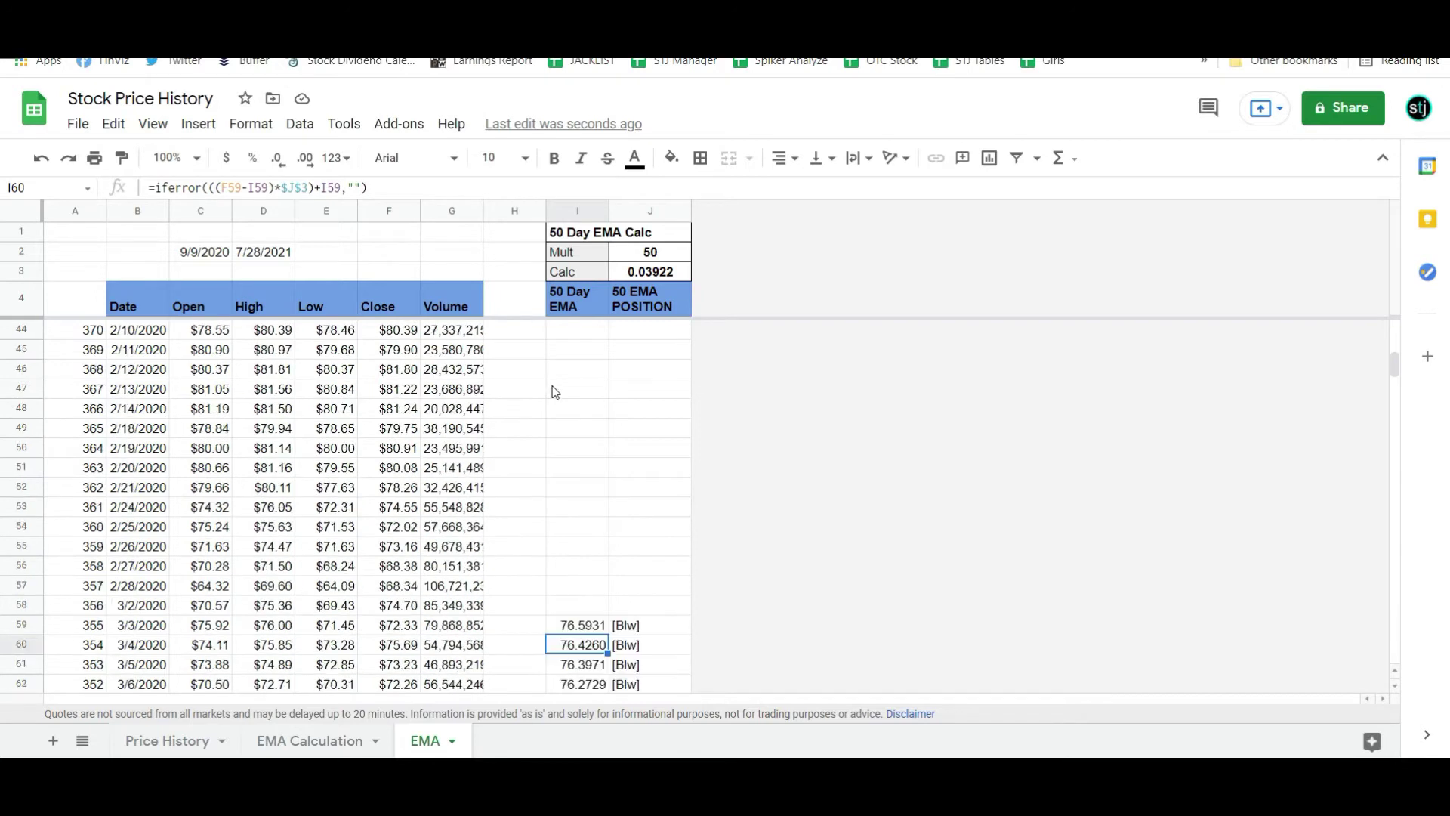
{"action": "scroll", "coordinate": [581, 506], "scroll_direction": "down", "scroll_amount": 1}
{"action": "left_click", "coordinate": [591, 546]}
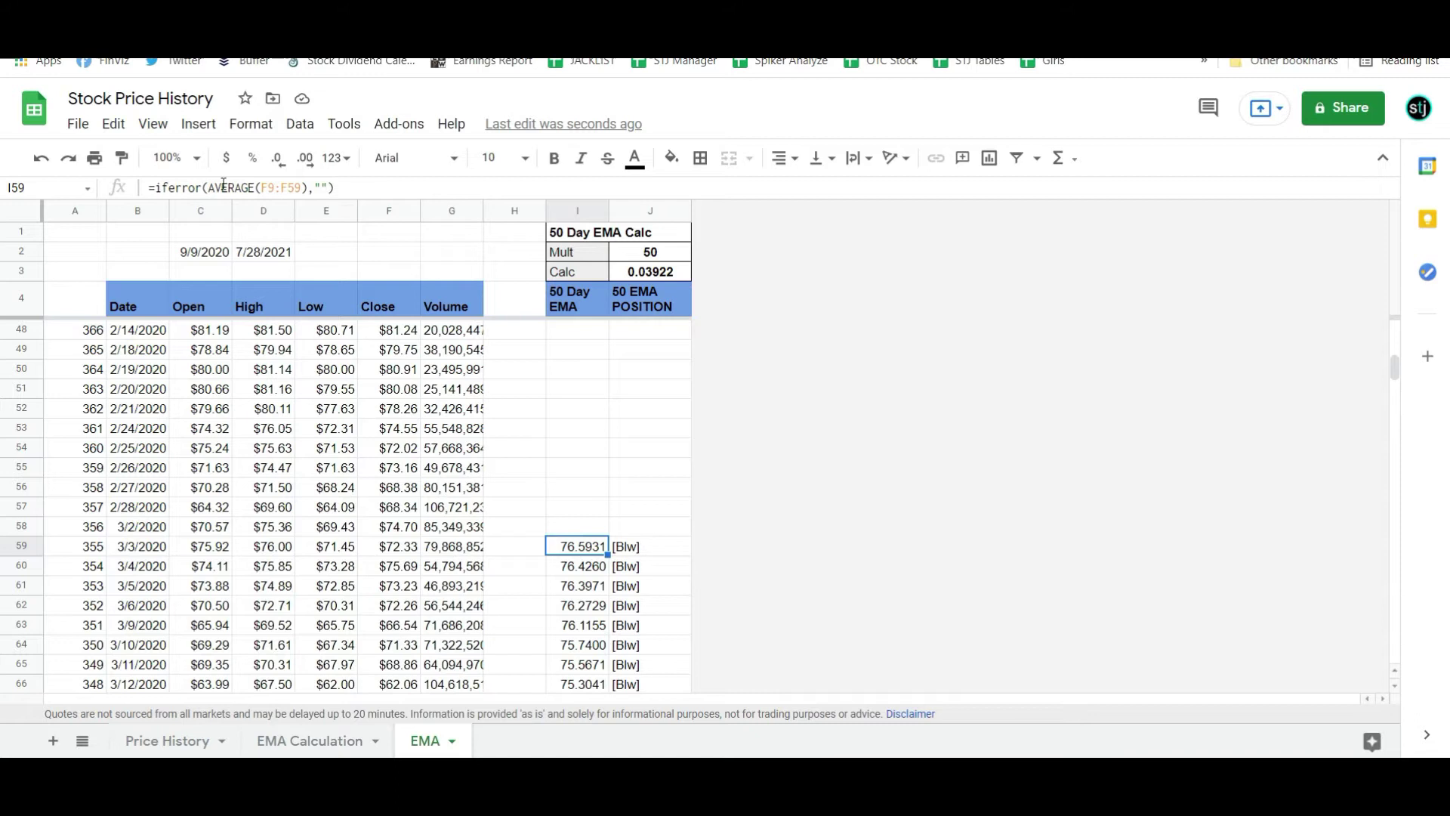
{"action": "left_click", "coordinate": [301, 186]}
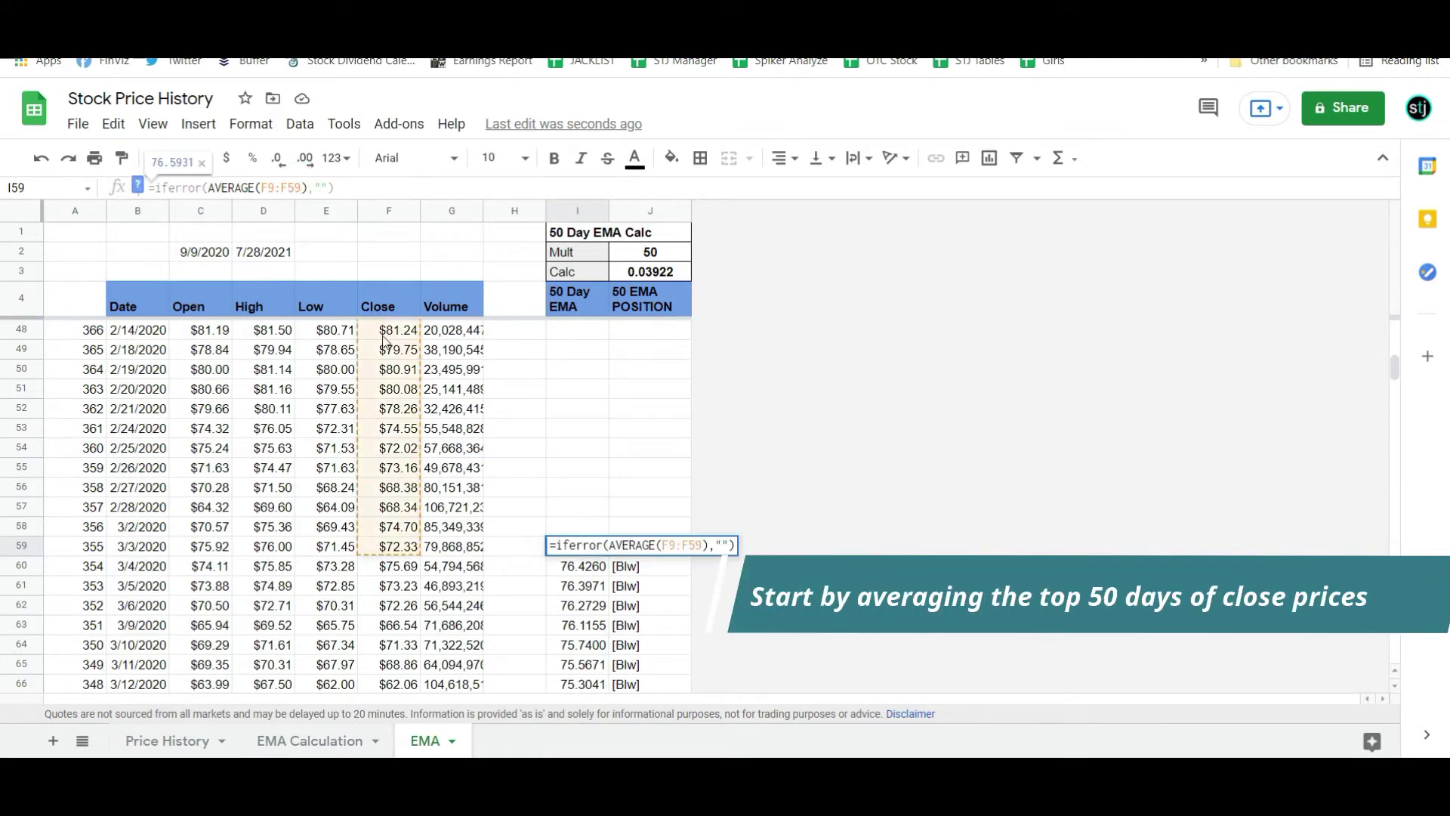
{"action": "scroll", "coordinate": [394, 403], "scroll_direction": "up", "scroll_amount": 10}
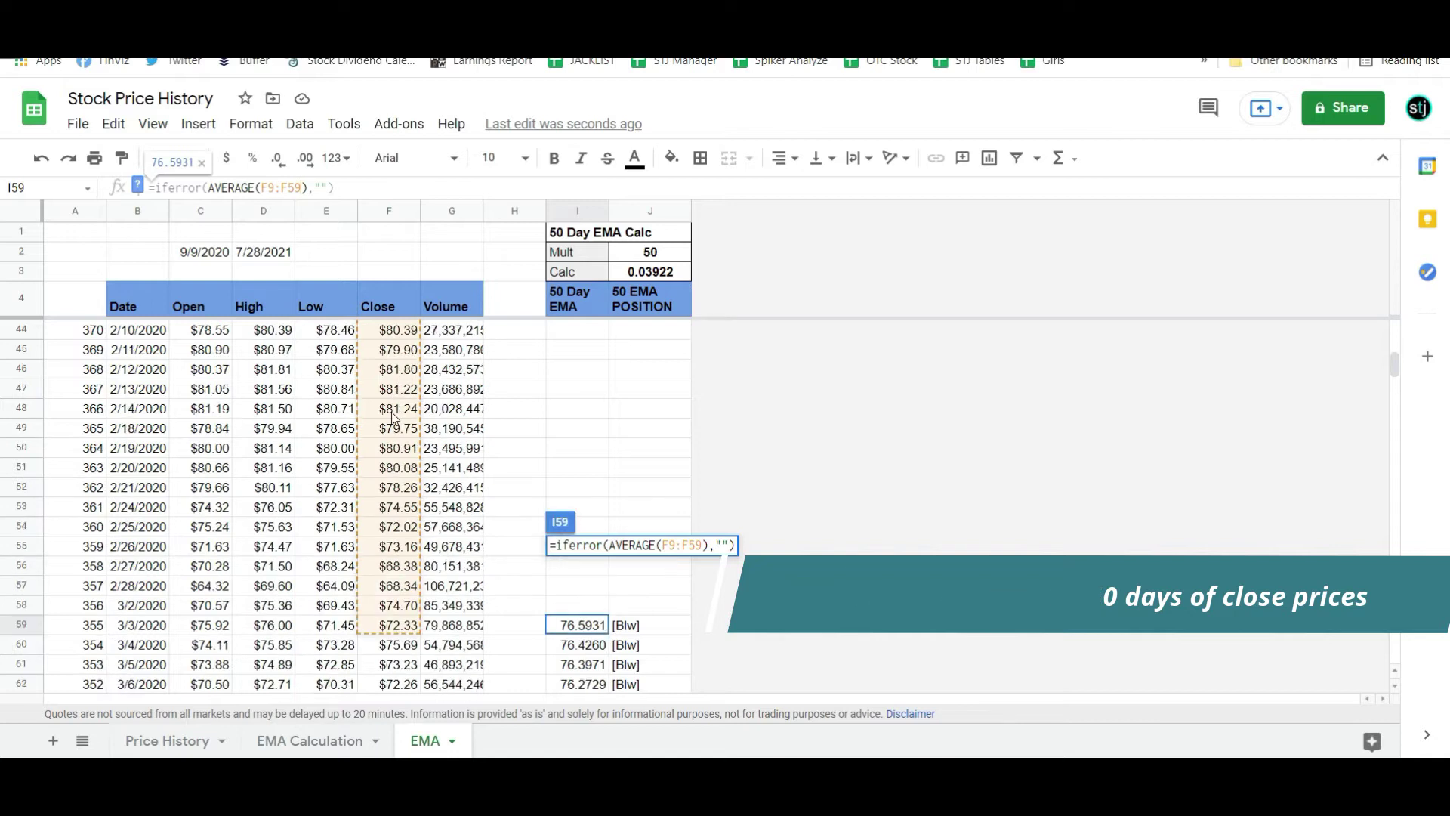
{"action": "scroll", "coordinate": [392, 416], "scroll_direction": "down", "scroll_amount": 11}
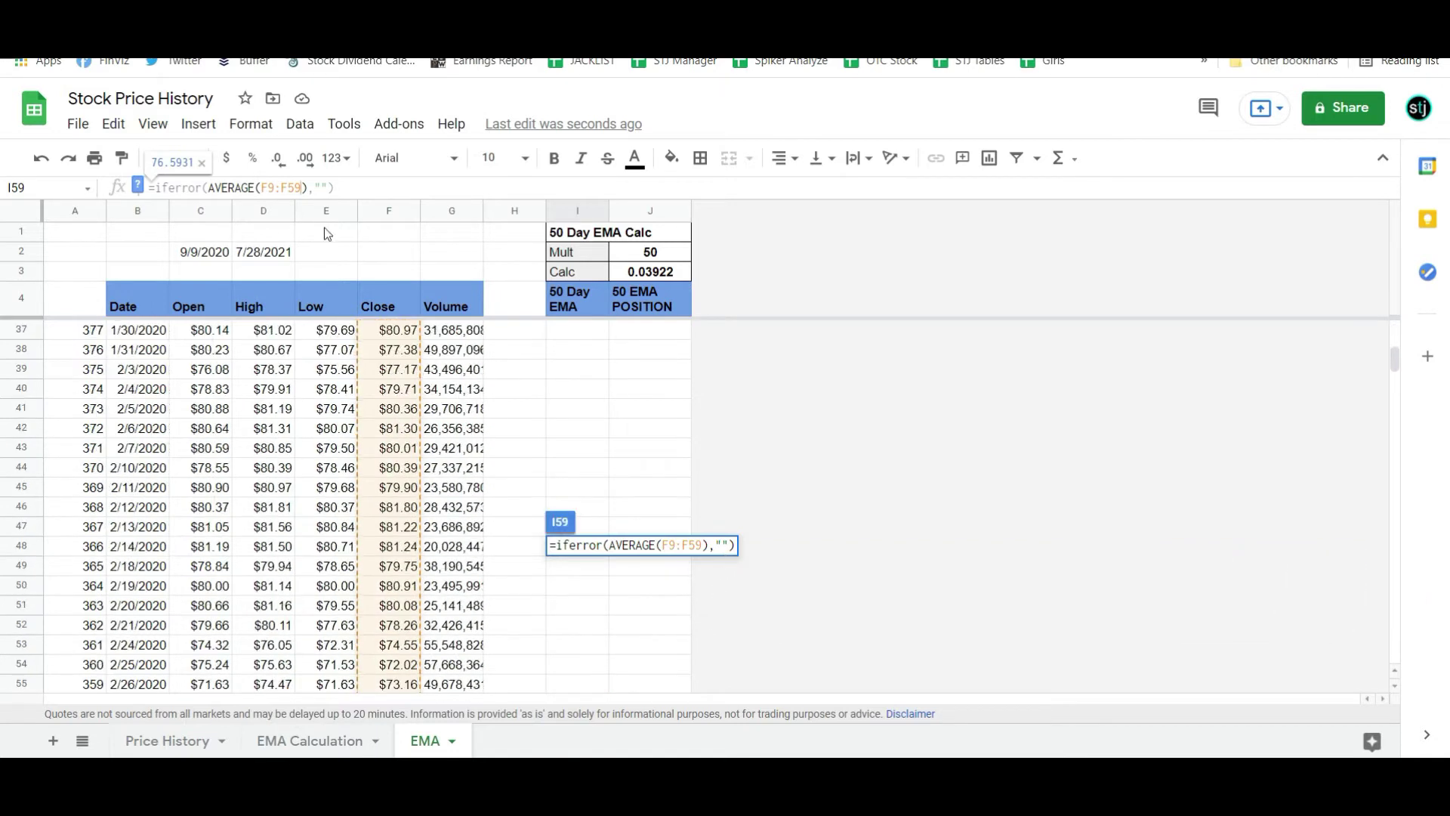
{"action": "key", "text": "Return"}
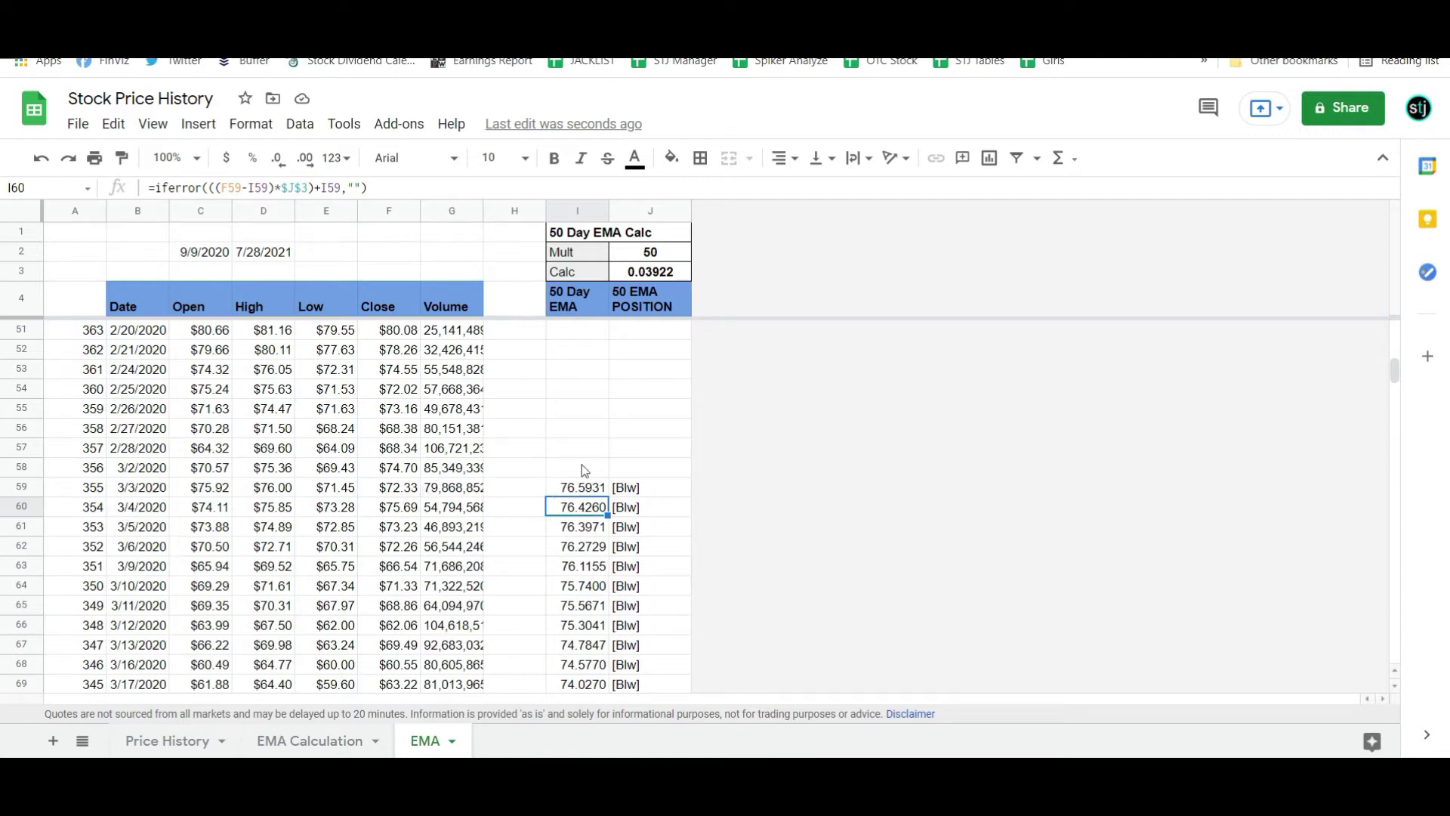
Step: Review and confirm the EMA formula in I60
{"action": "left_click", "coordinate": [582, 510]}
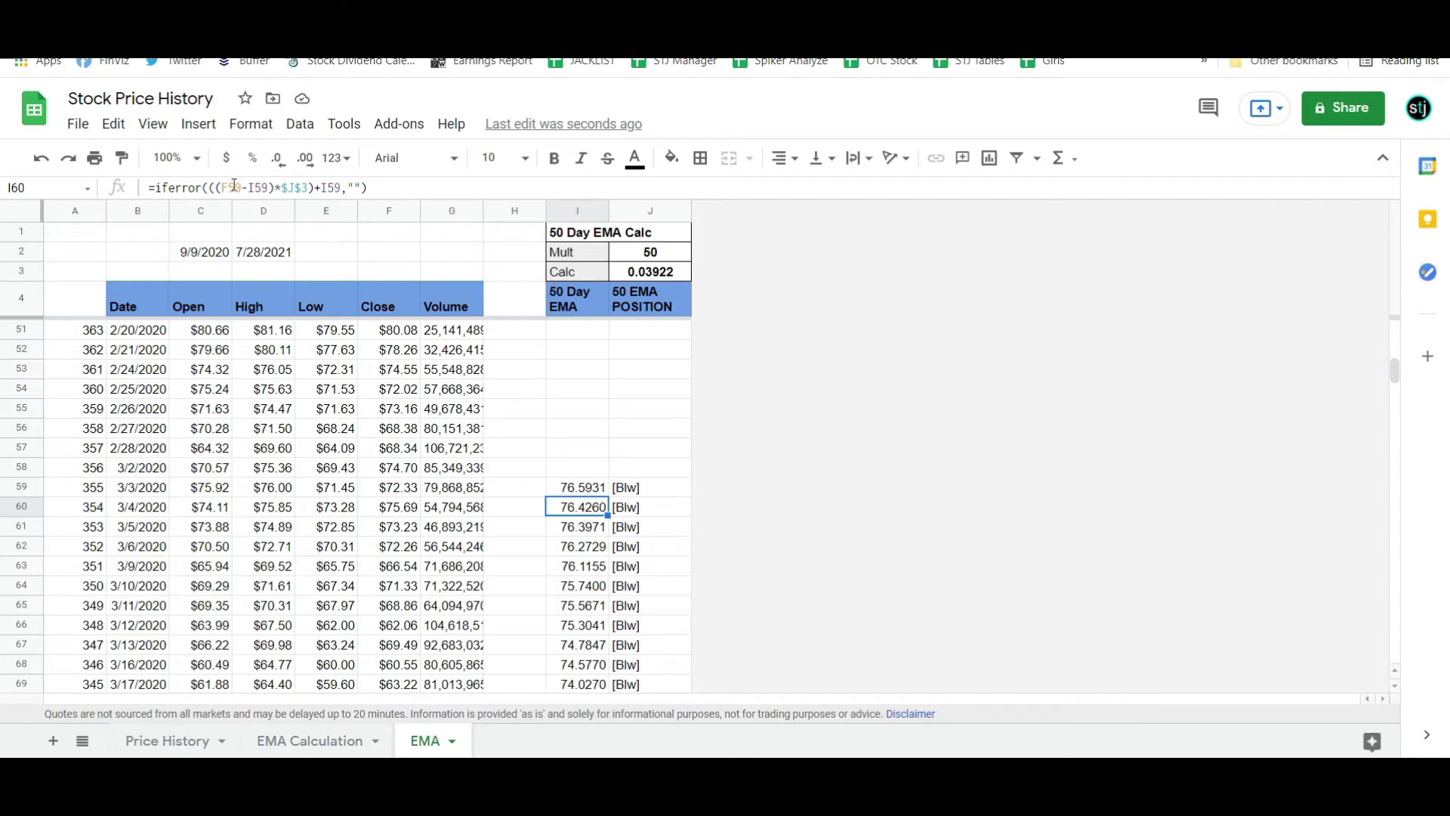
{"action": "left_click", "coordinate": [562, 504]}
{"action": "left_click", "coordinate": [410, 186]}
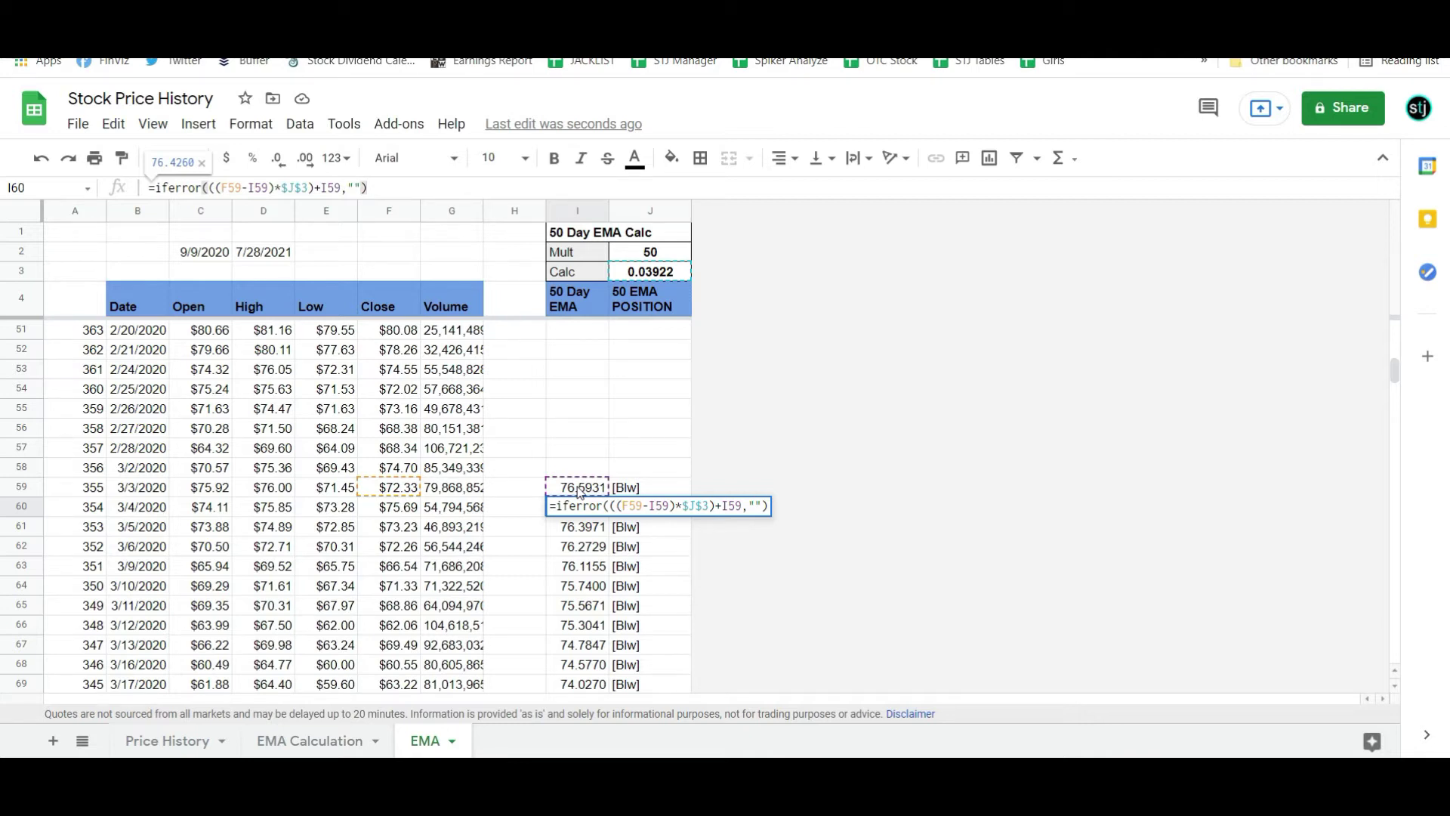
{"action": "scroll", "coordinate": [562, 465], "scroll_direction": "down", "scroll_amount": 3}
{"action": "scroll", "coordinate": [560, 460], "scroll_direction": "up", "scroll_amount": 3}
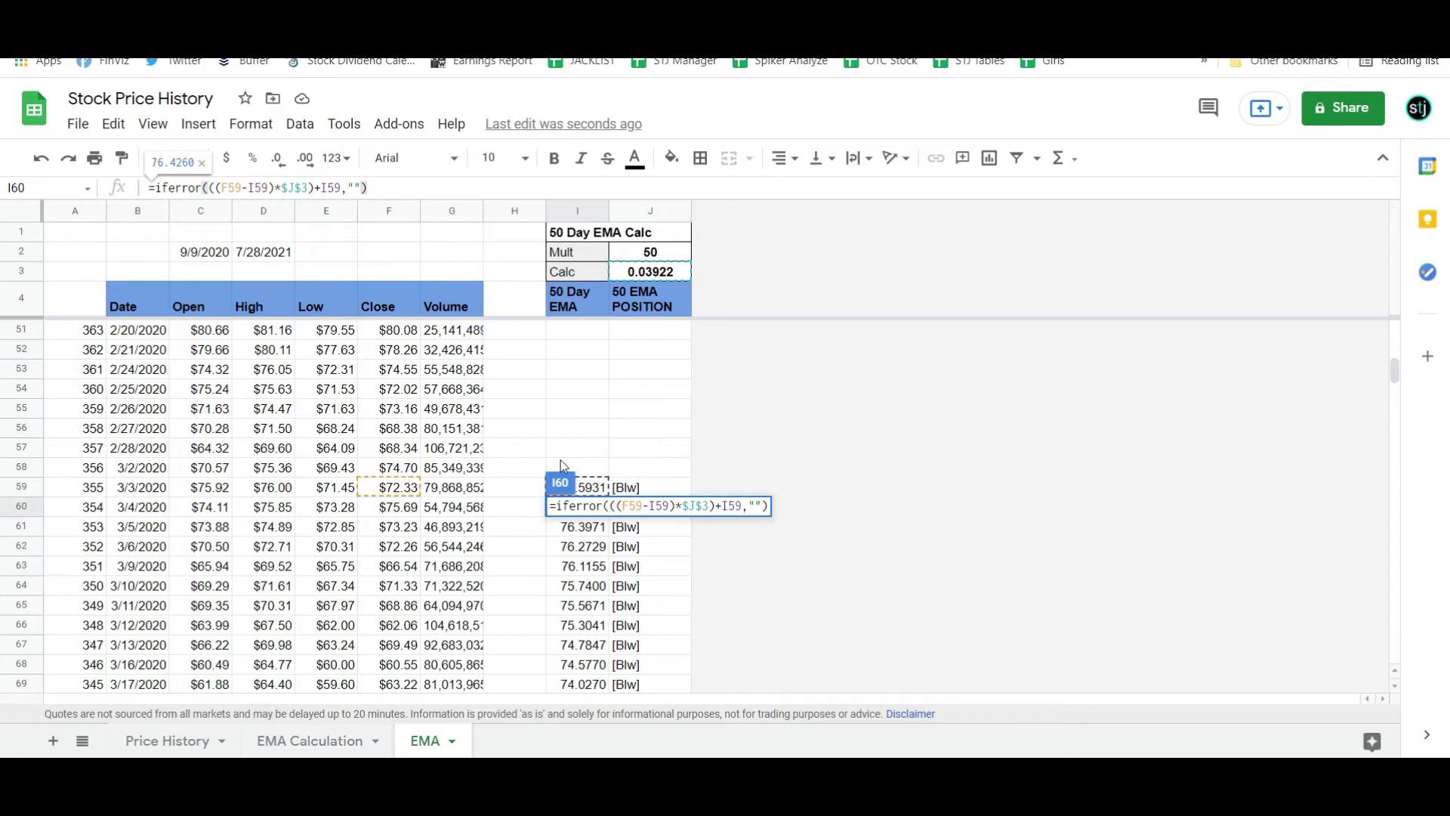
{"action": "scroll", "coordinate": [561, 460], "scroll_direction": "down", "scroll_amount": 2}
{"action": "key", "text": "Tab"}
Step: Fill the I60 EMA formula down to row 413, ending at 137.7697 on 7/28/2021
{"action": "left_click", "coordinate": [597, 431]}
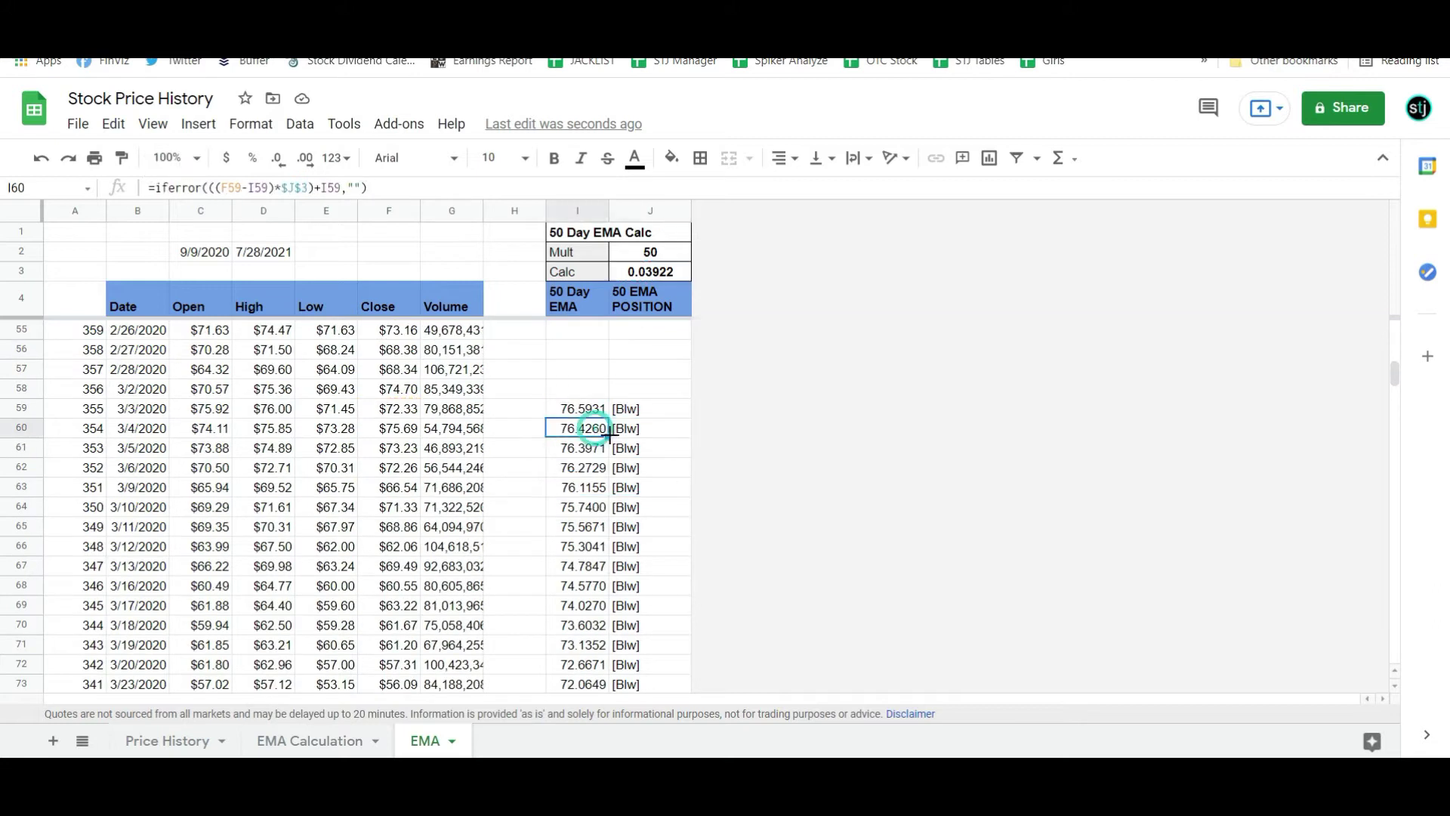
{"action": "left_click_drag", "start_coordinate": [606, 438], "coordinate": [590, 643]}
{"action": "left_click", "coordinate": [590, 643]}
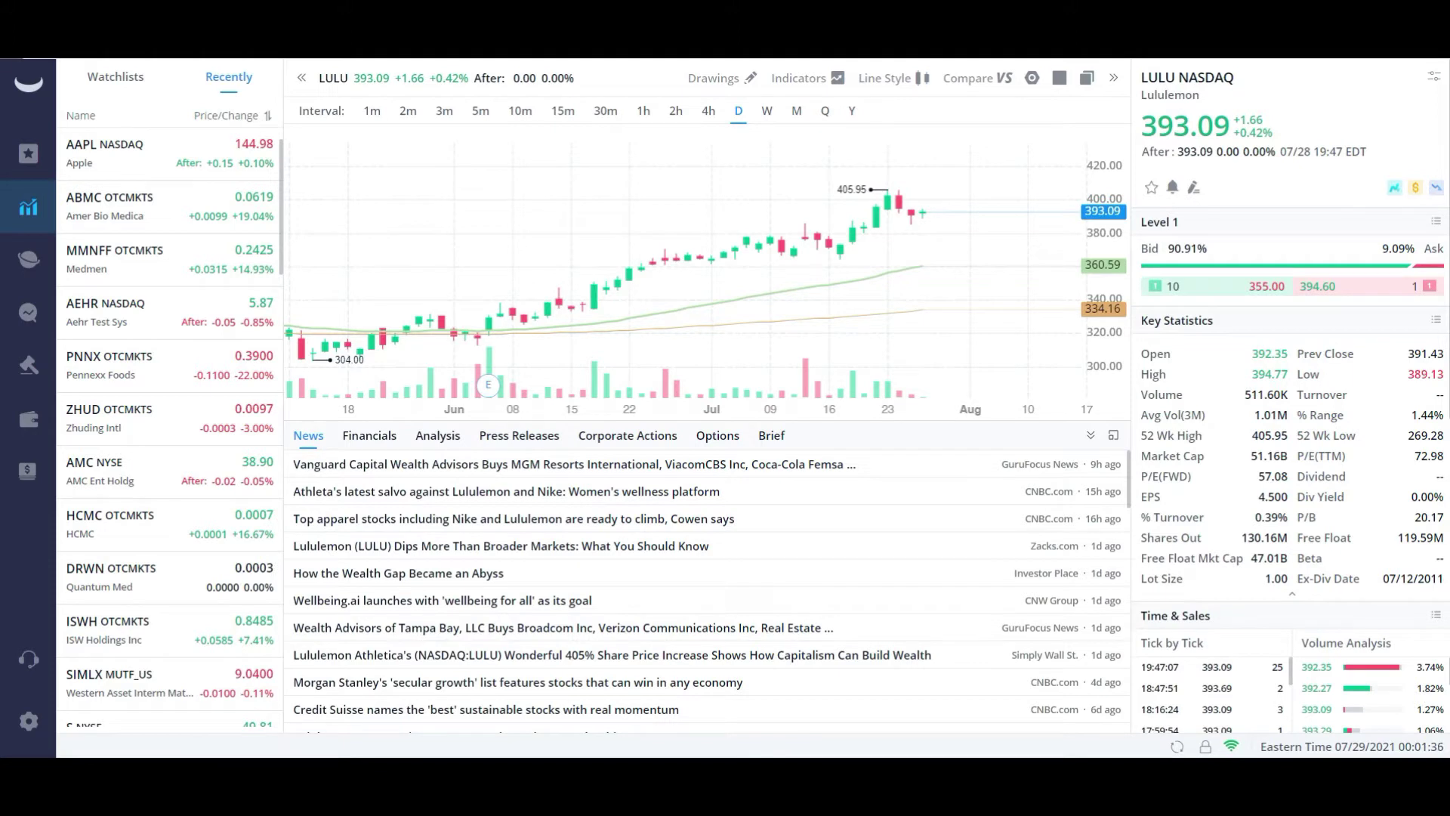
Step: Load the AAPL daily chart via symbol search and zoom in on it
{"action": "type", "text": "aapl"}
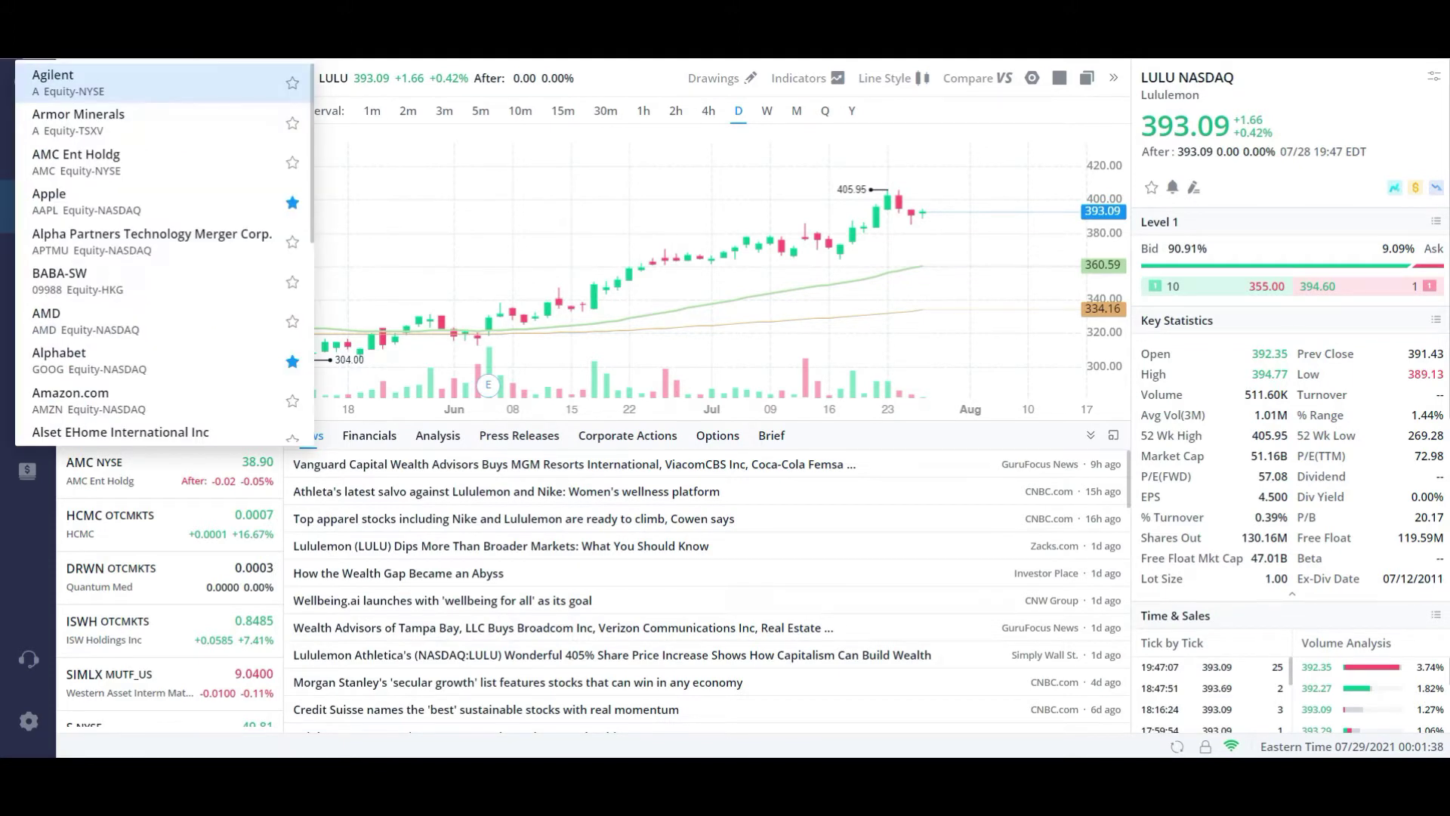
{"action": "key", "text": "Return"}
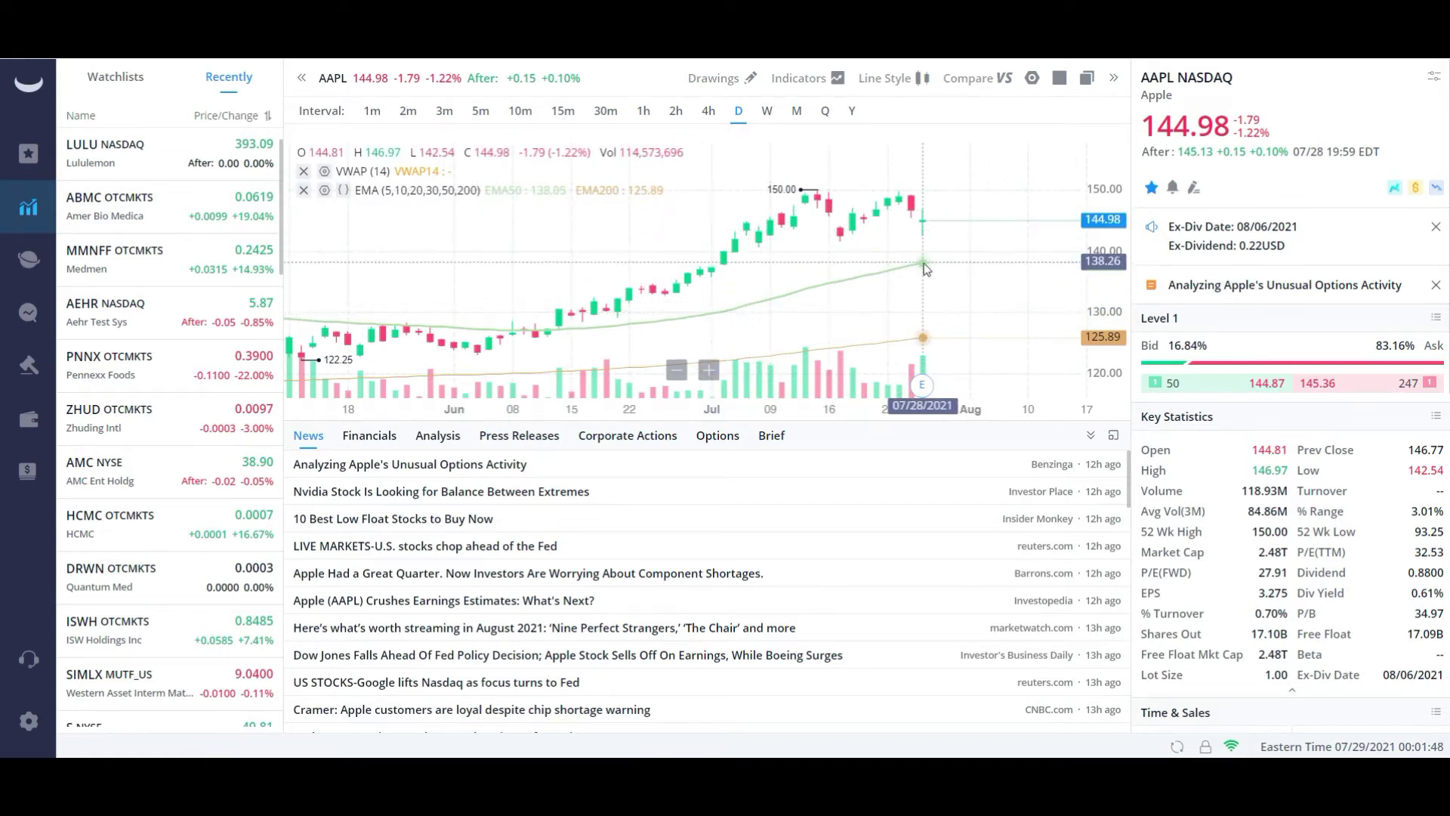
{"action": "scroll", "coordinate": [922, 264], "scroll_direction": "up", "scroll_amount": 2}
{"action": "scroll", "coordinate": [922, 264], "scroll_direction": "up", "scroll_amount": 3}
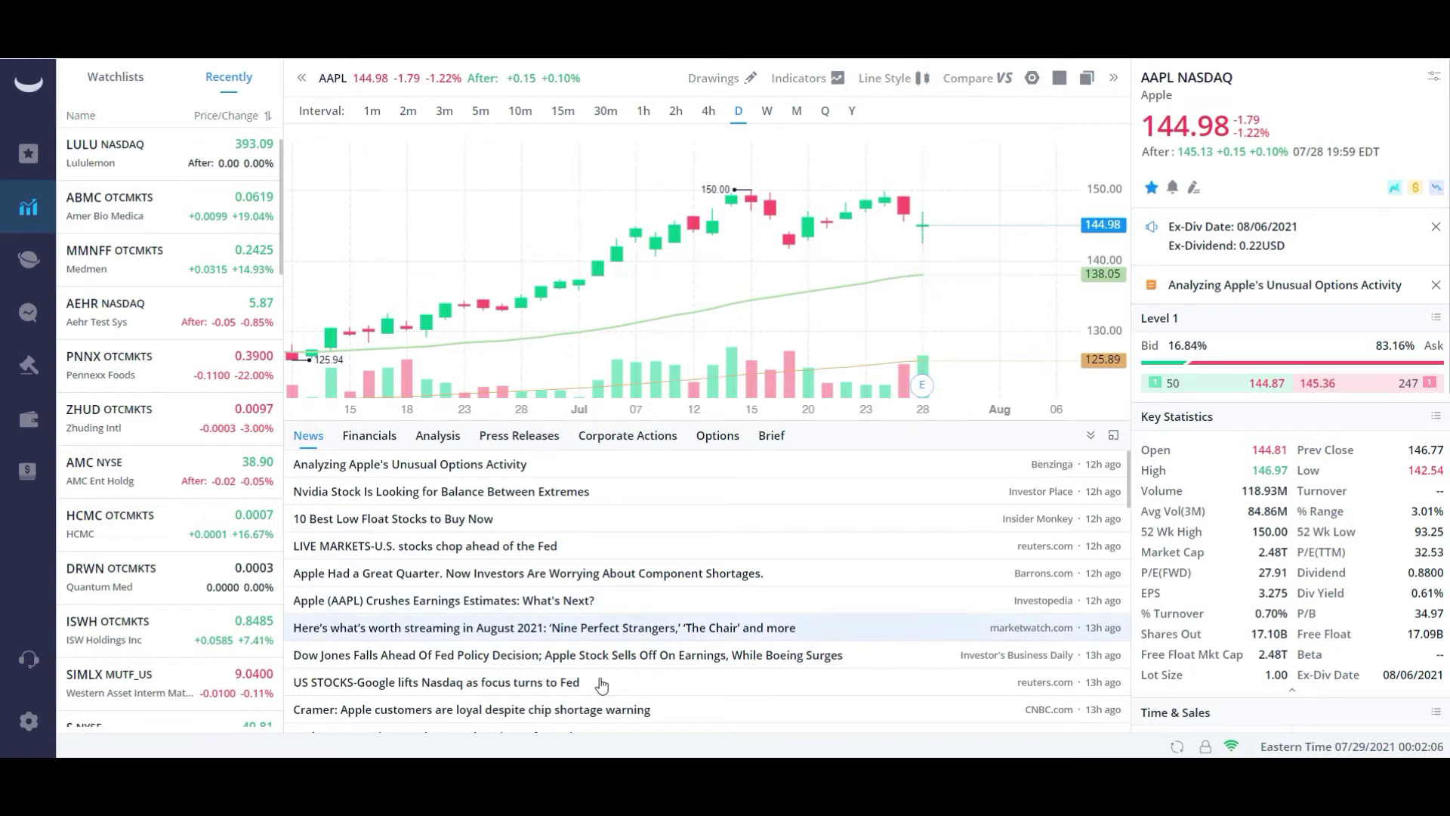
Step: Compare the spreadsheet's 7/28/2021 EMA of 137.7697 with Webull's chart, then return to the chart
{"action": "key", "text": "alt+Tab"}
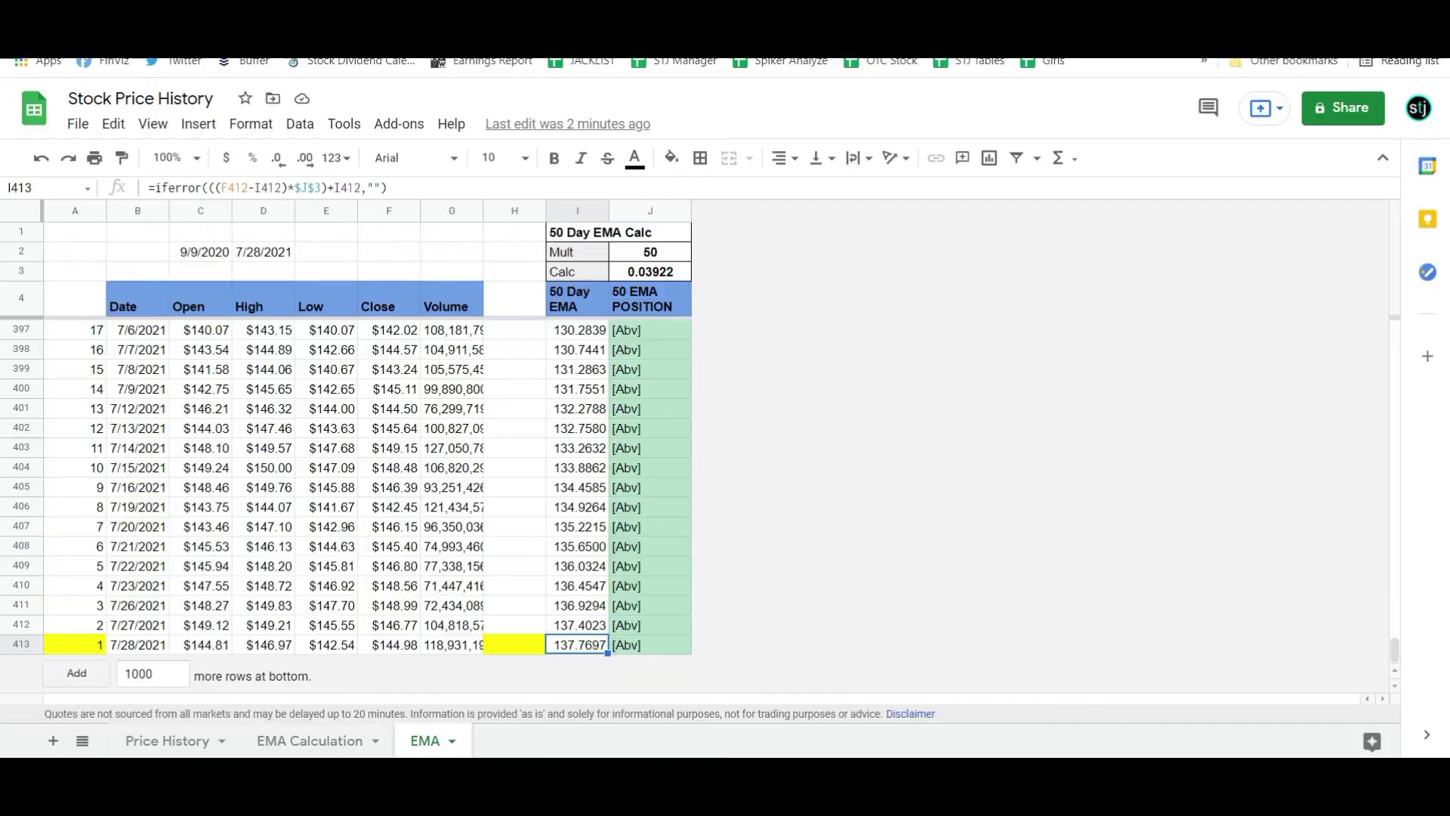
{"action": "key", "text": "alt+Tab"}
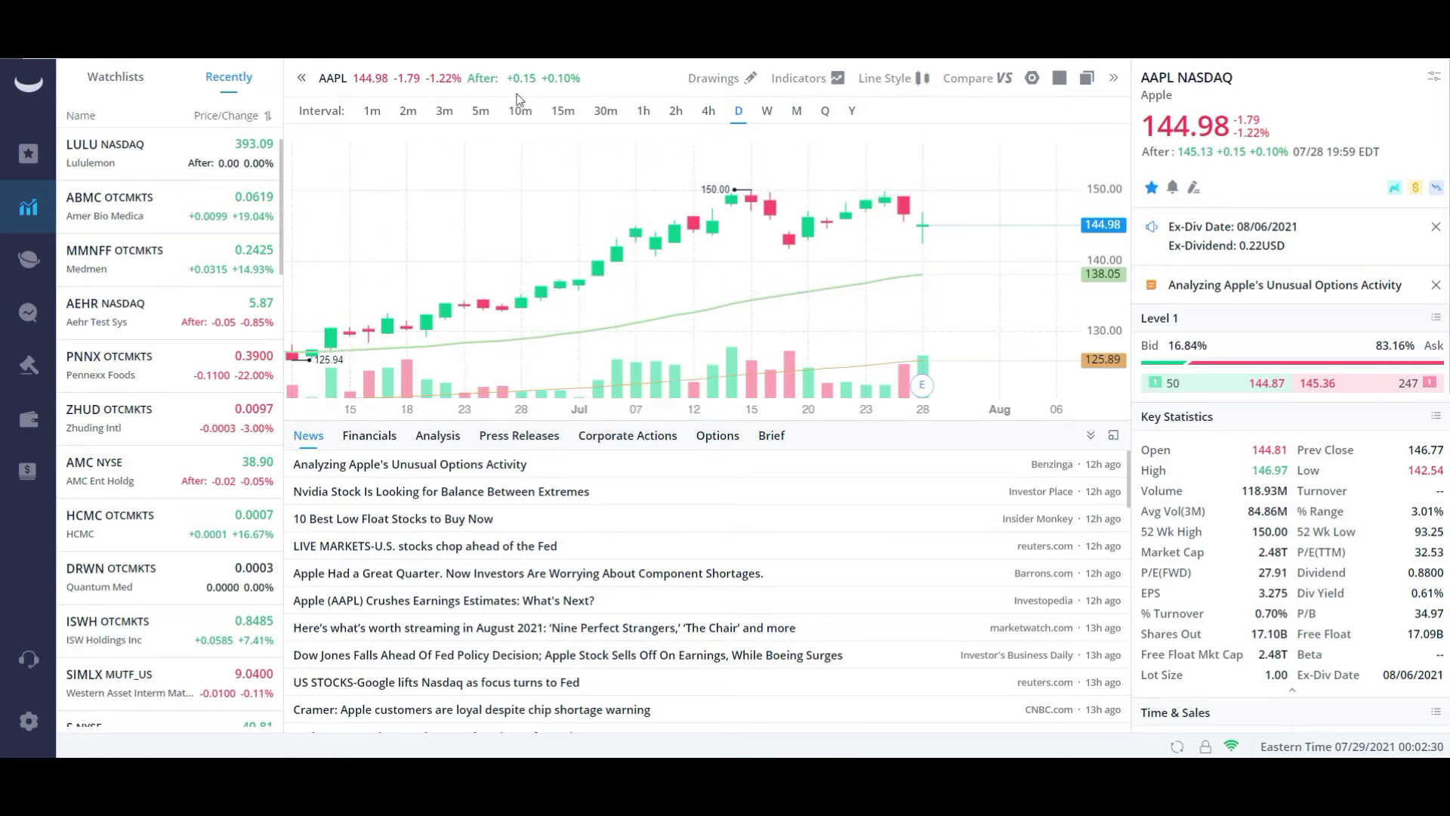
Step: Open the Indicators dropdown in the AAPL chart toolbar
{"action": "left_click", "coordinate": [827, 84]}
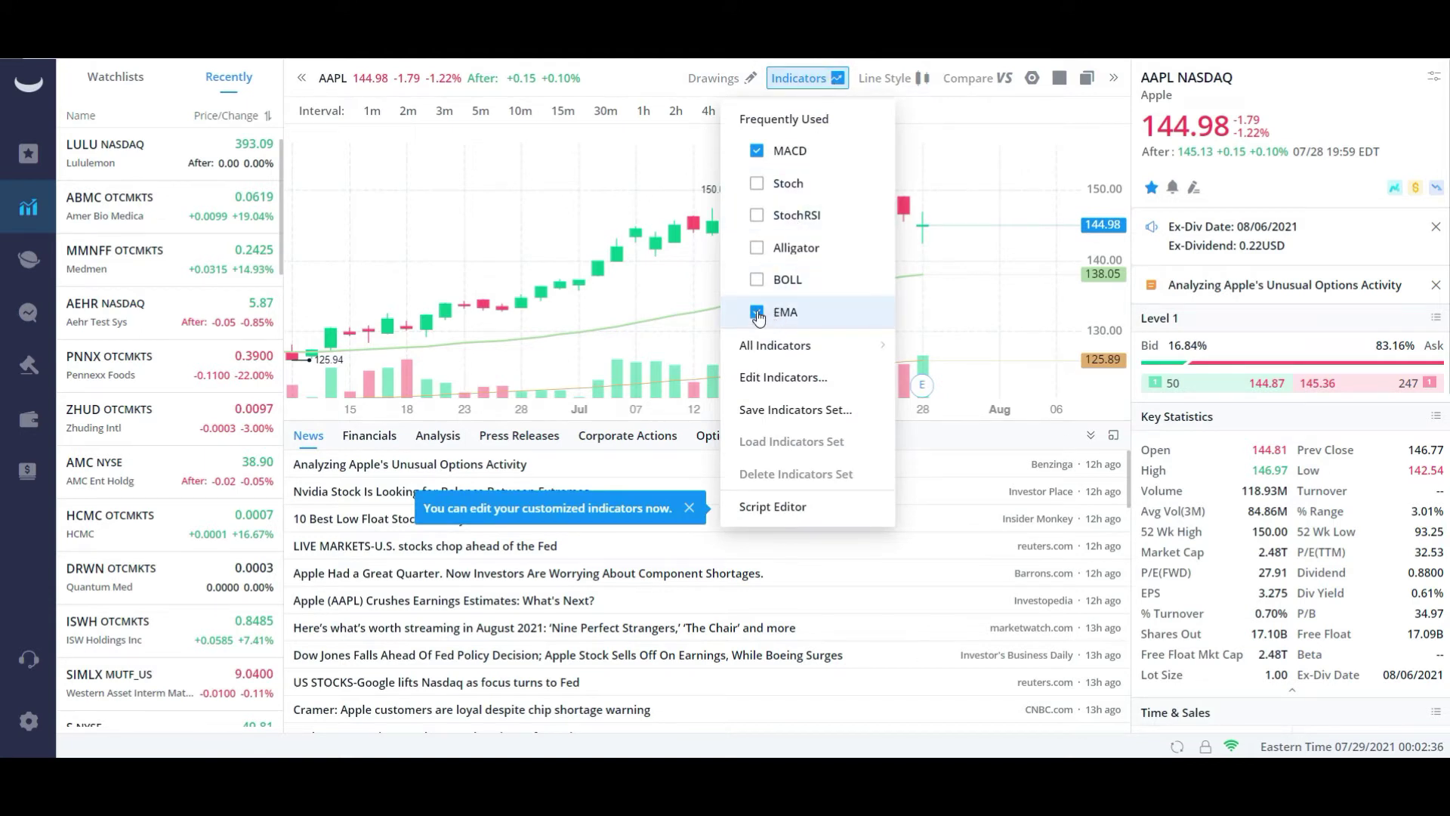
Step: Open Edit Indicators and review EMA's 30- and 50-period lengths and line styles
{"action": "left_click", "coordinate": [780, 377]}
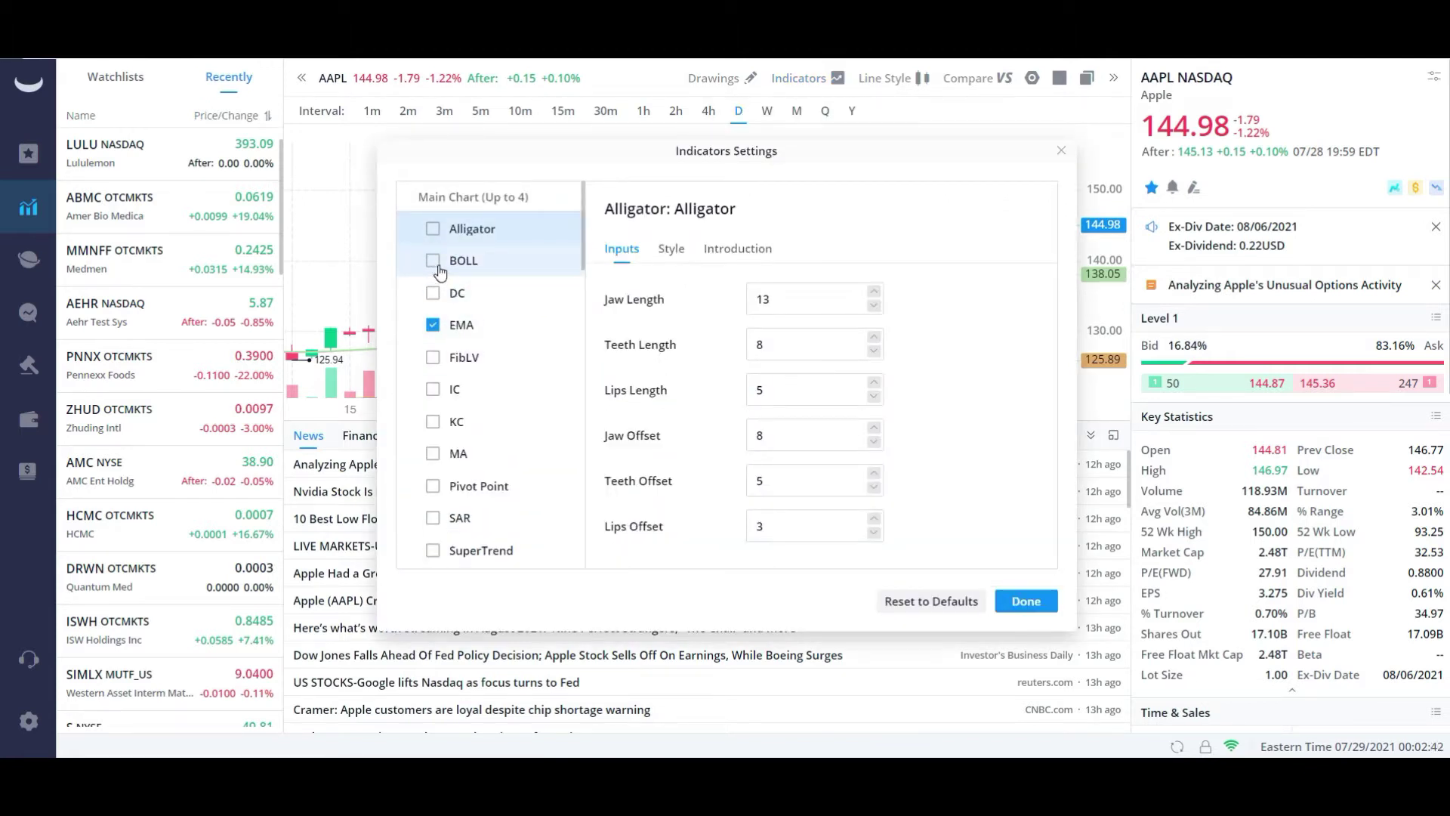
{"action": "left_click", "coordinate": [462, 330]}
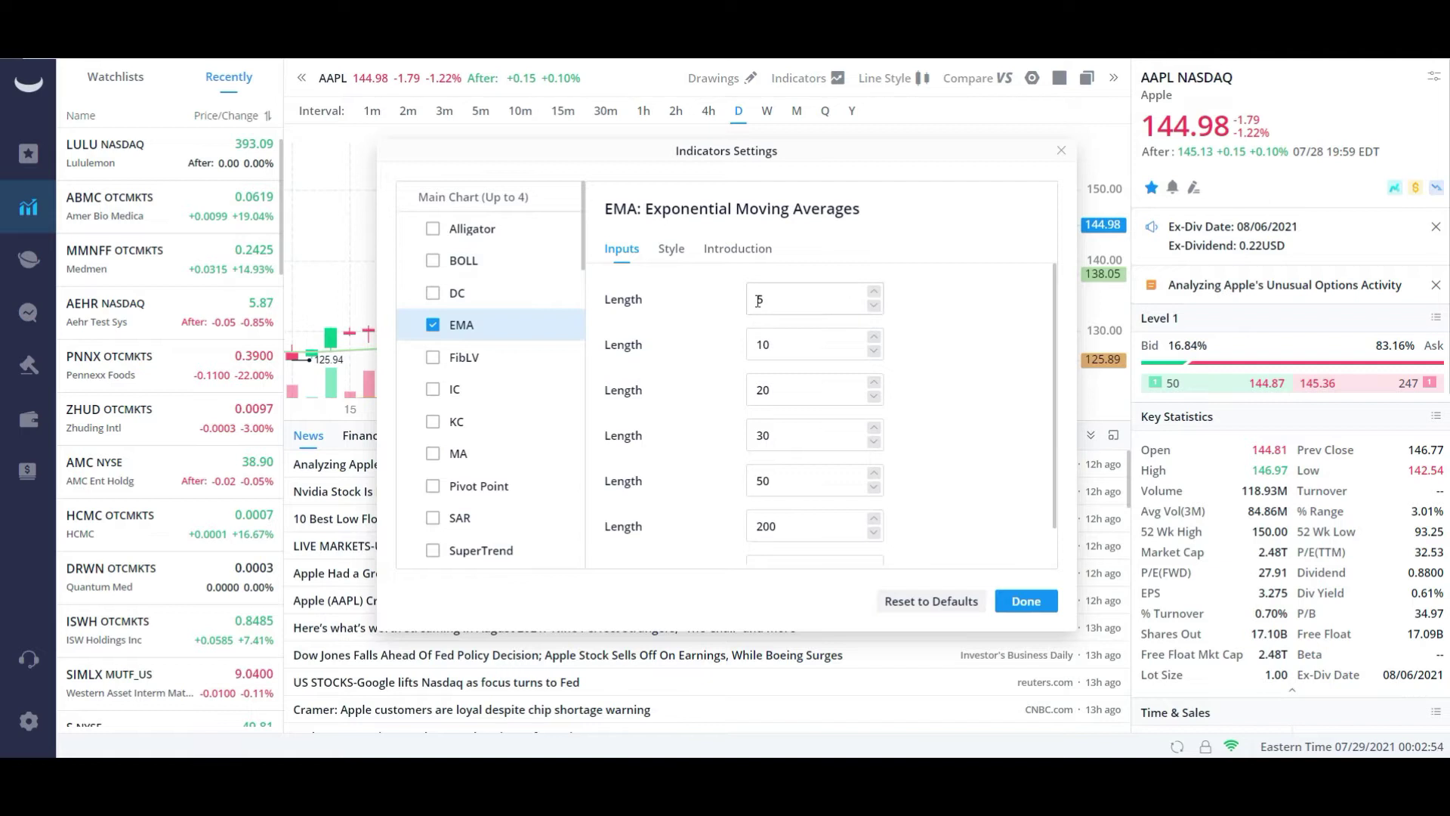
{"action": "scroll", "coordinate": [774, 302], "scroll_direction": "down", "scroll_amount": 1}
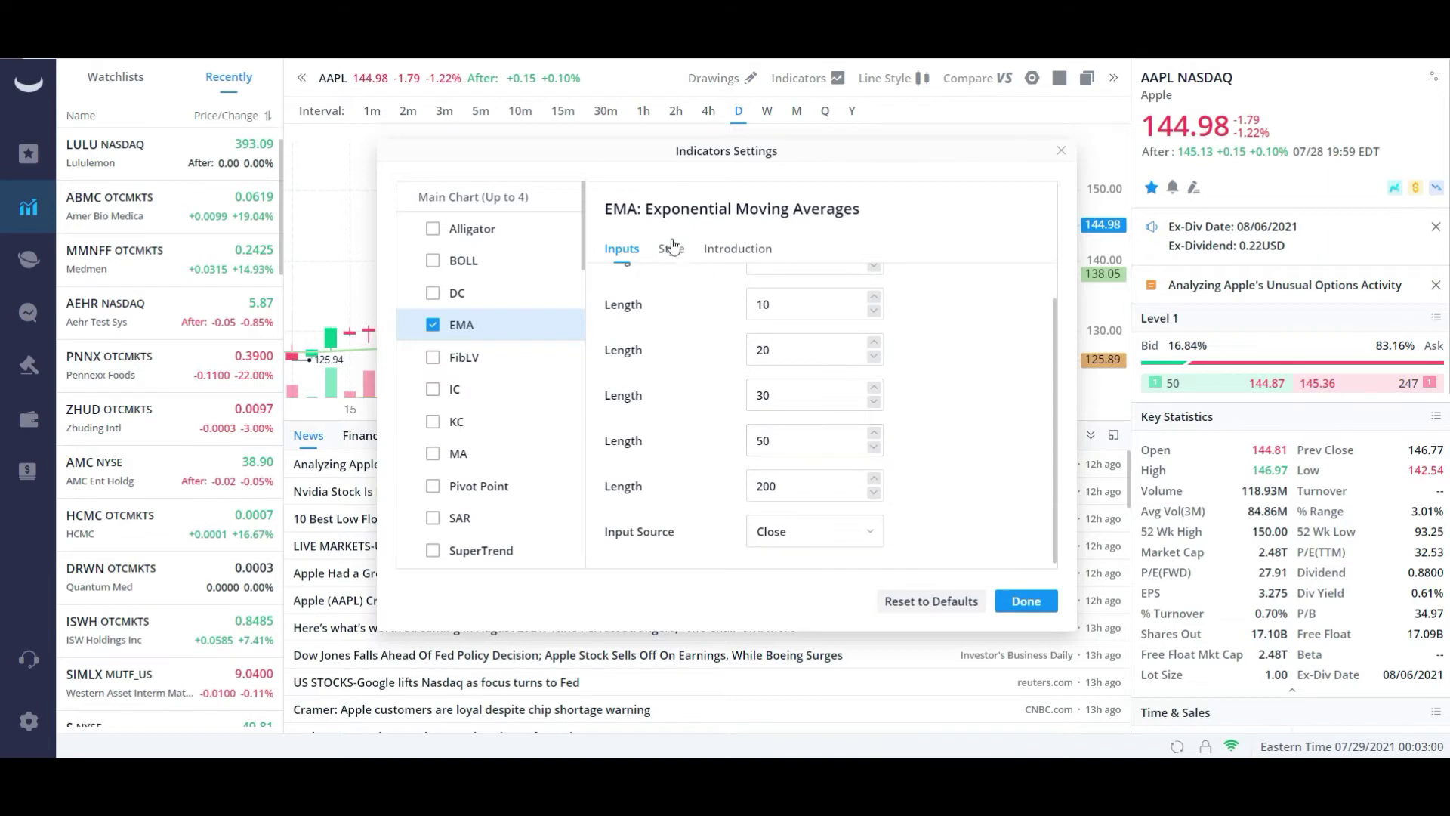
{"action": "left_click", "coordinate": [788, 397]}
{"action": "left_click", "coordinate": [784, 444]}
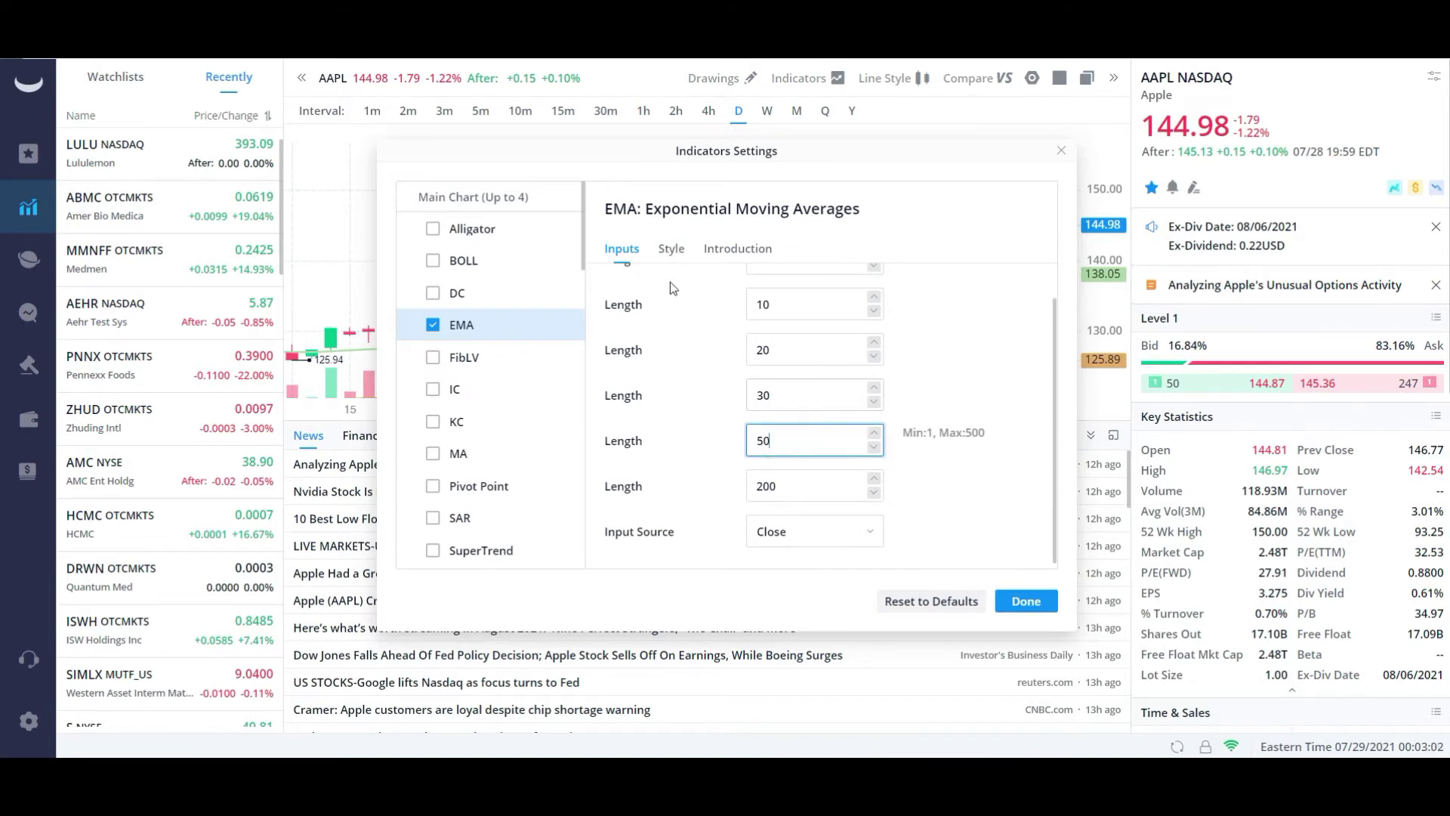
{"action": "left_click", "coordinate": [672, 249]}
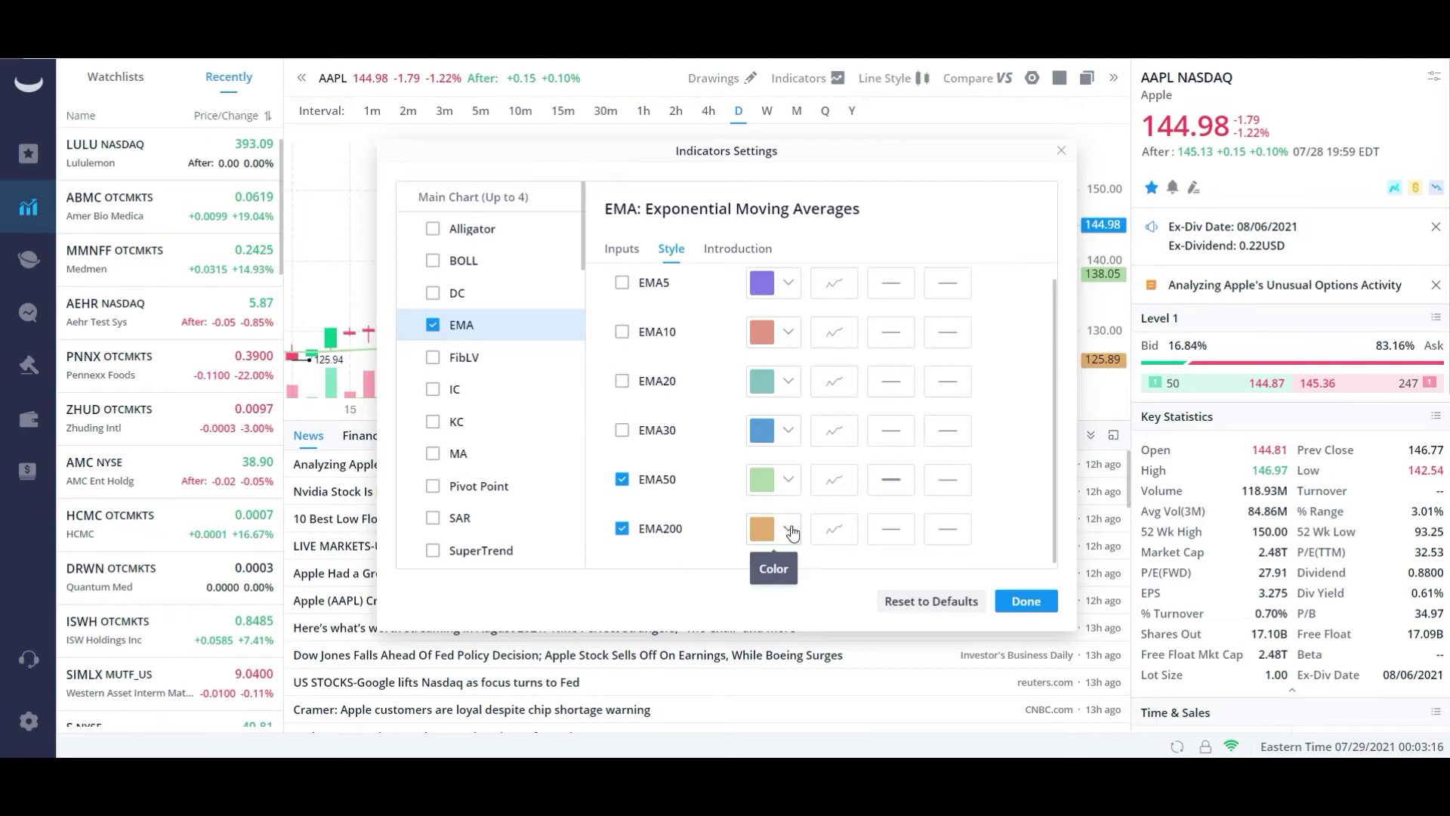
Step: Check the EMA200 colour options and the EMA description, then close Indicators Settings
{"action": "left_click", "coordinate": [832, 535]}
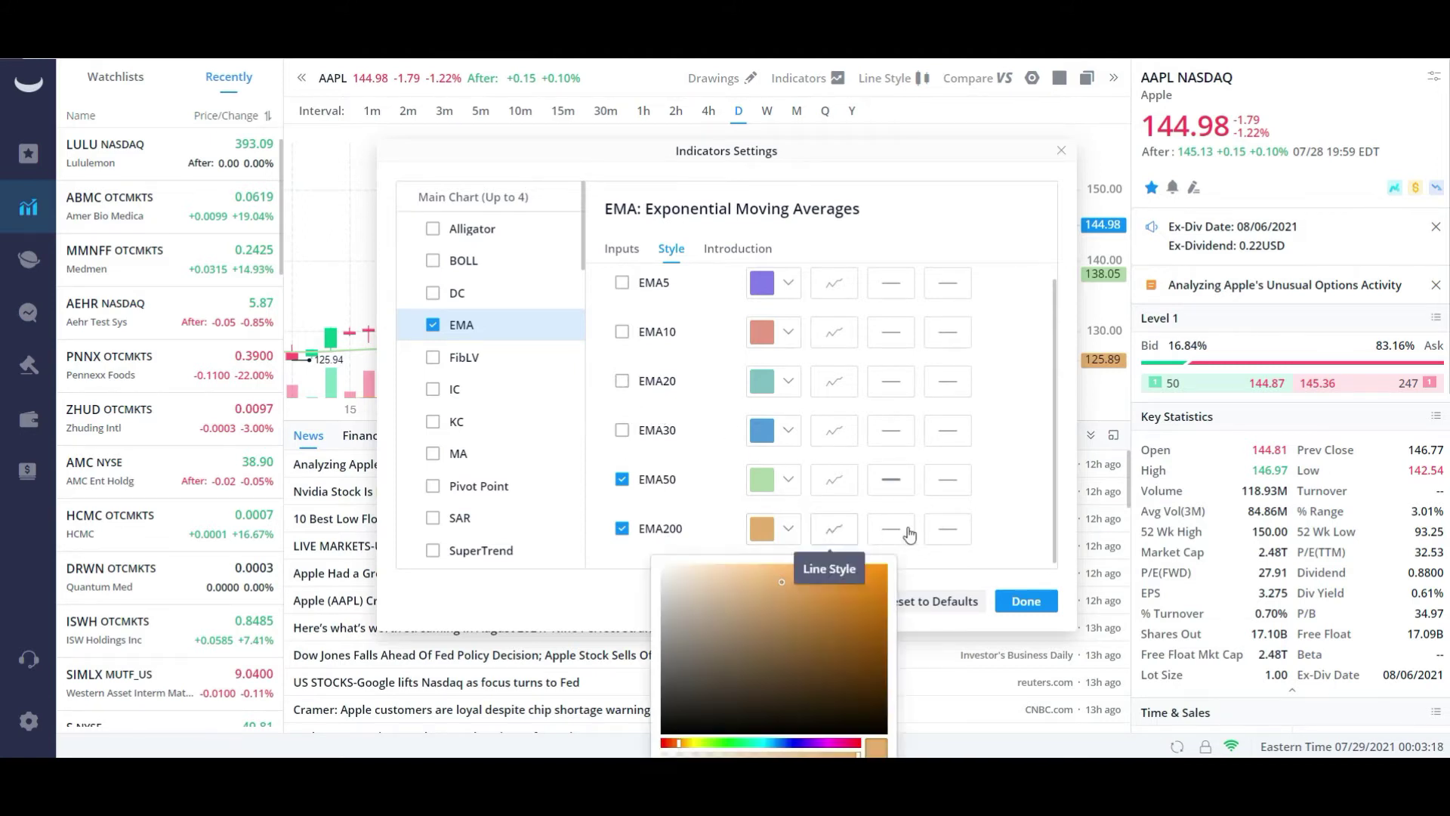
{"action": "left_click", "coordinate": [1004, 518]}
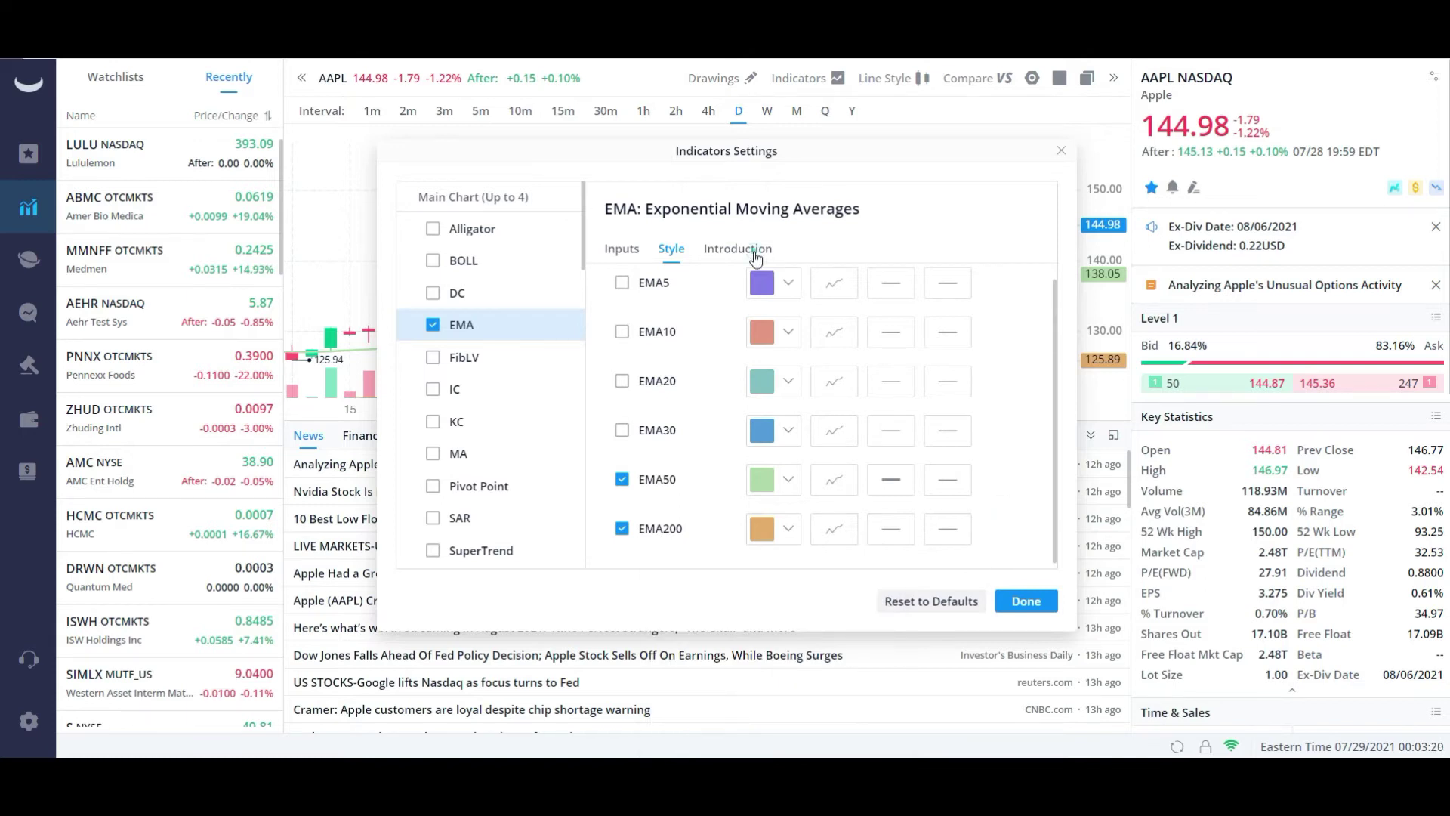
{"action": "left_click", "coordinate": [752, 252]}
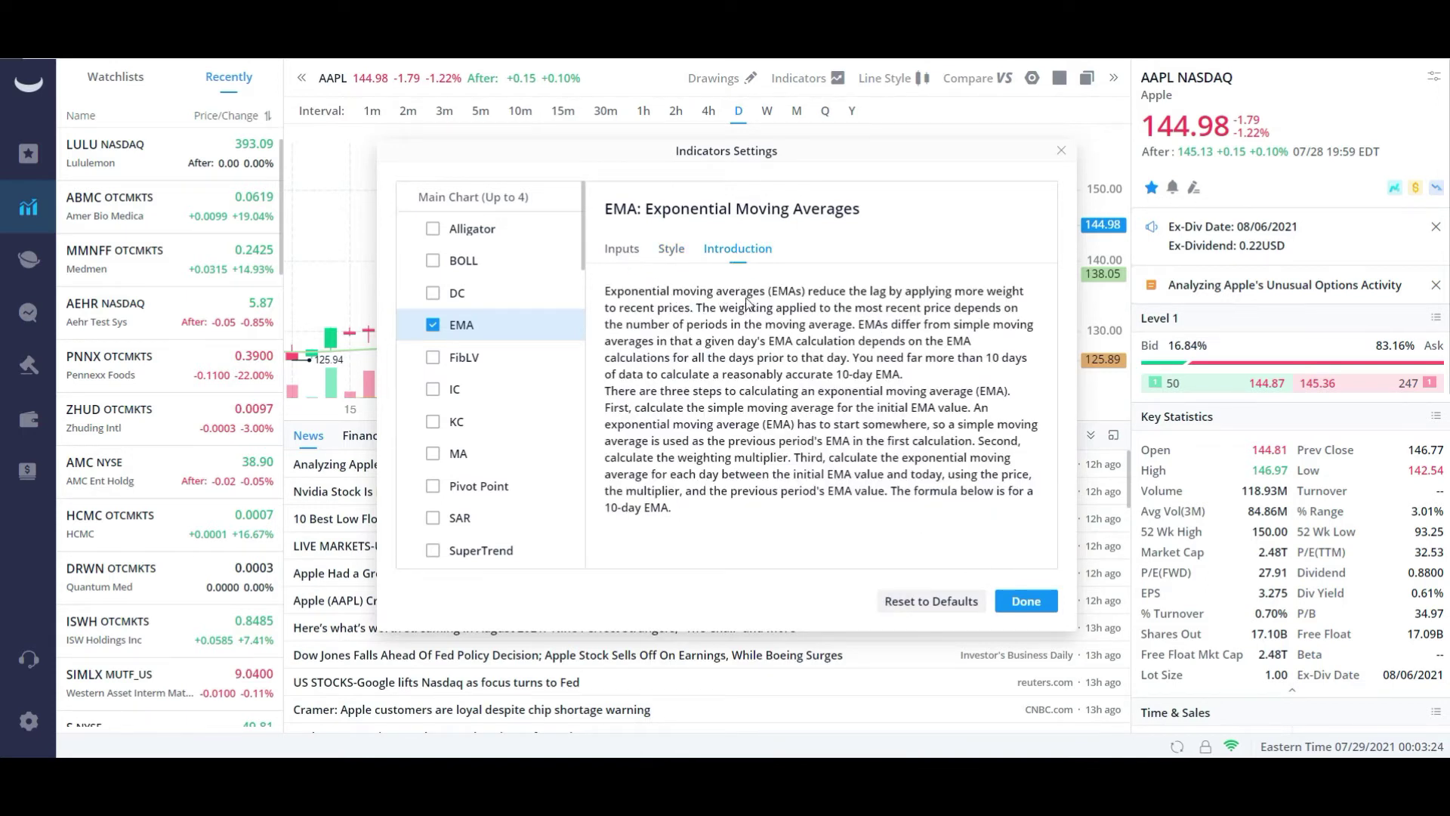
{"action": "key", "text": "Escape"}
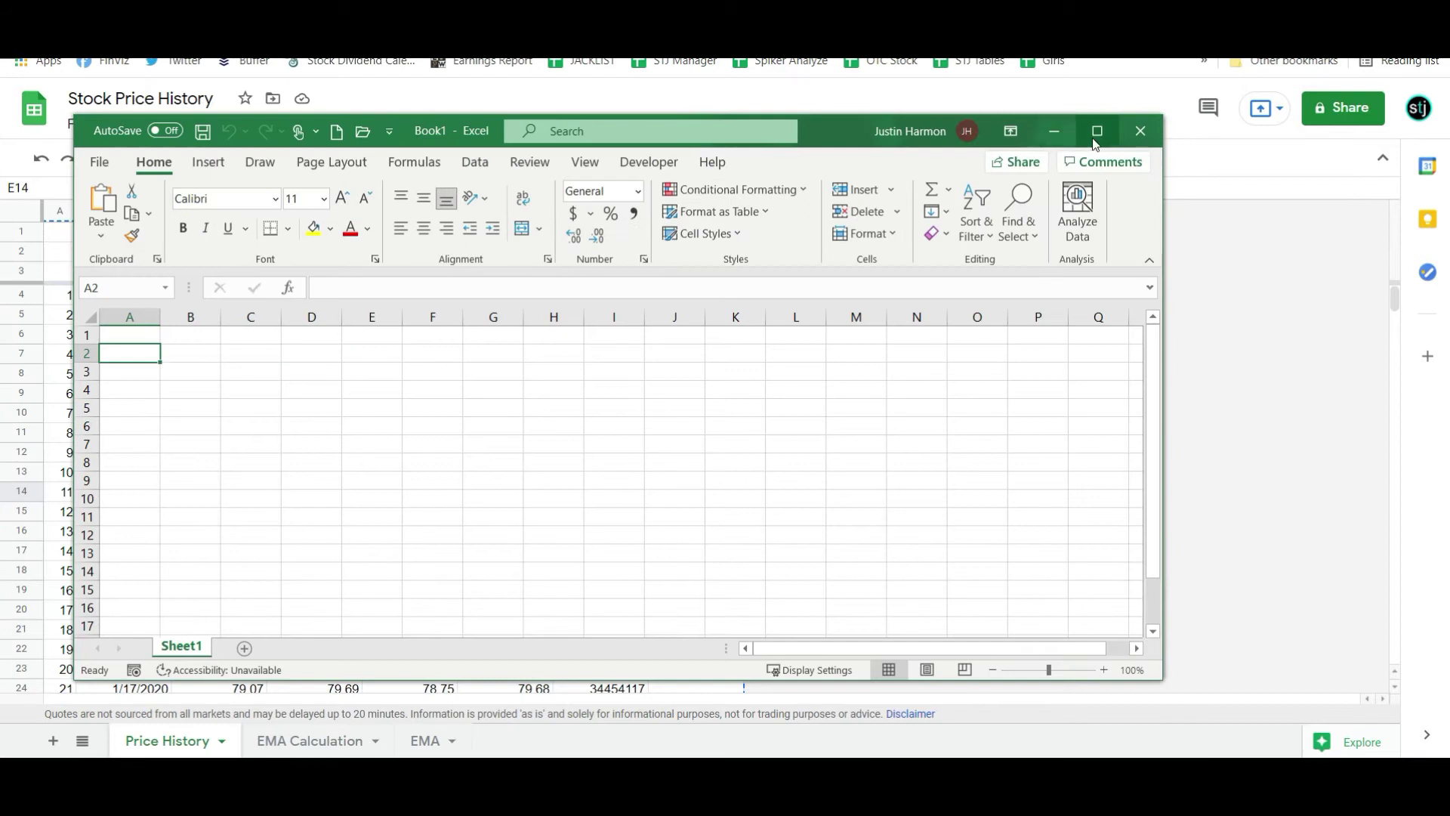
Step: Open Google Sheets' Publish to the web settings on the Link option
{"action": "left_click", "coordinate": [1091, 136]}
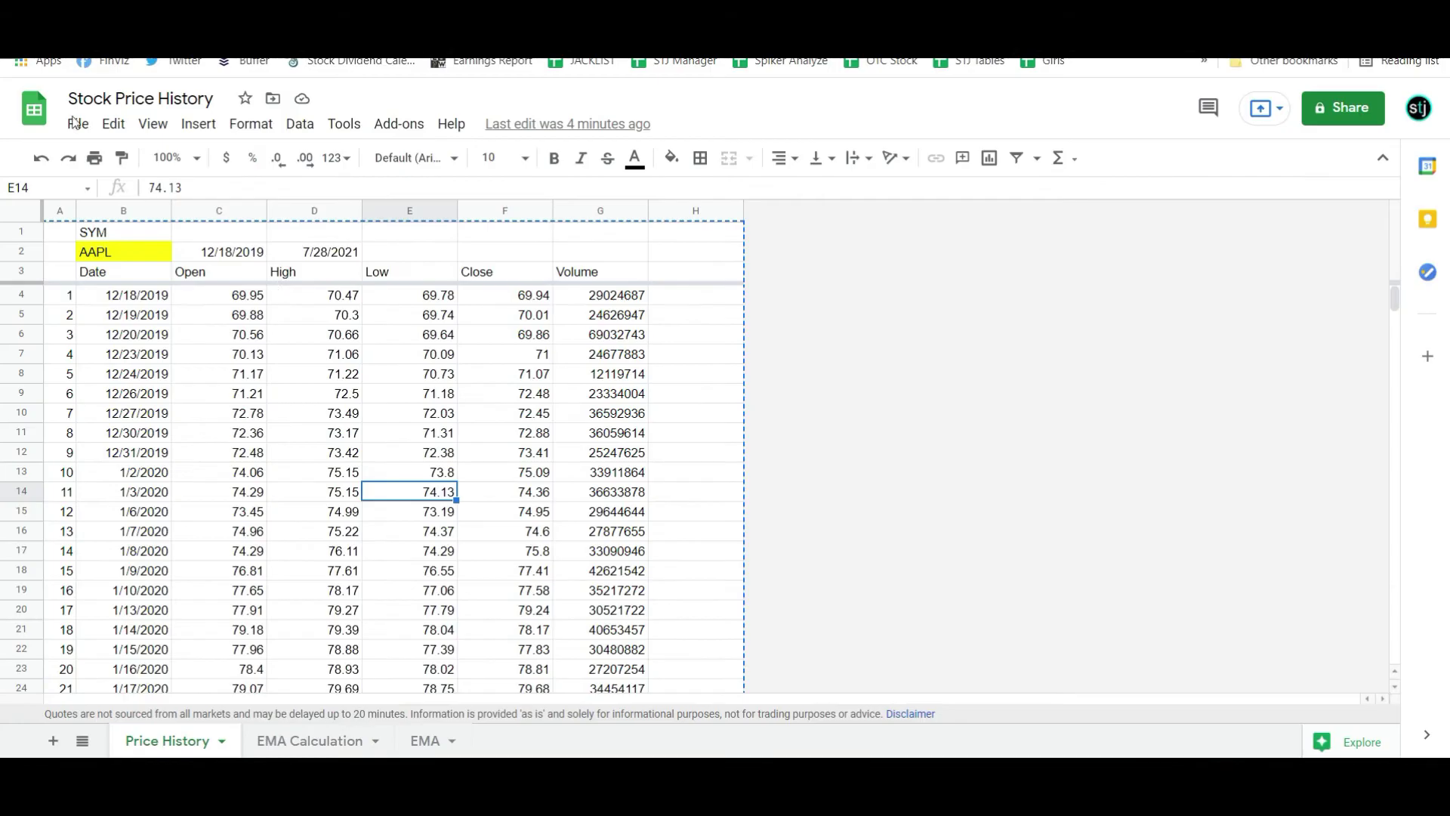
{"action": "left_click", "coordinate": [80, 125]}
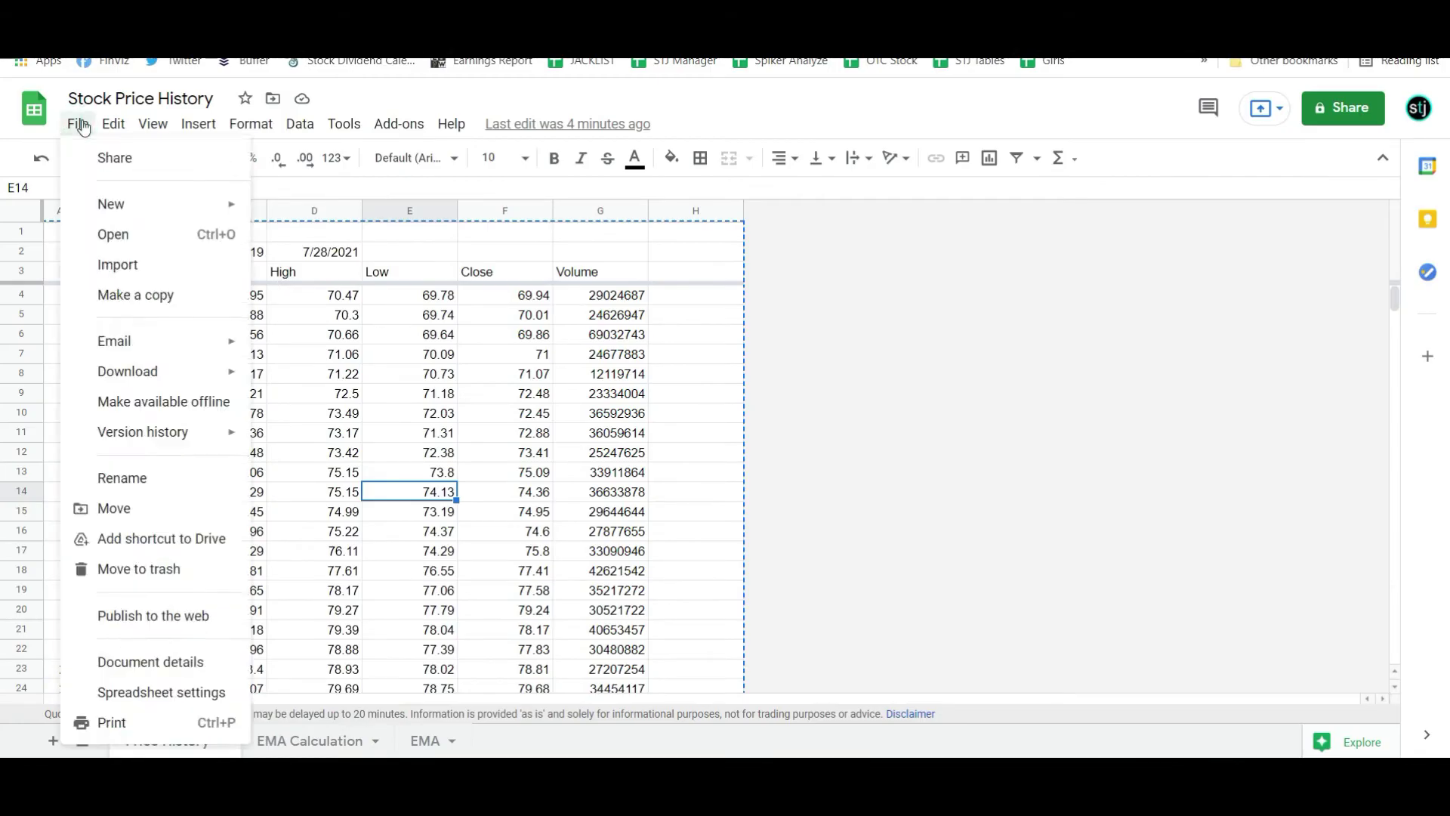
{"action": "left_click", "coordinate": [159, 615]}
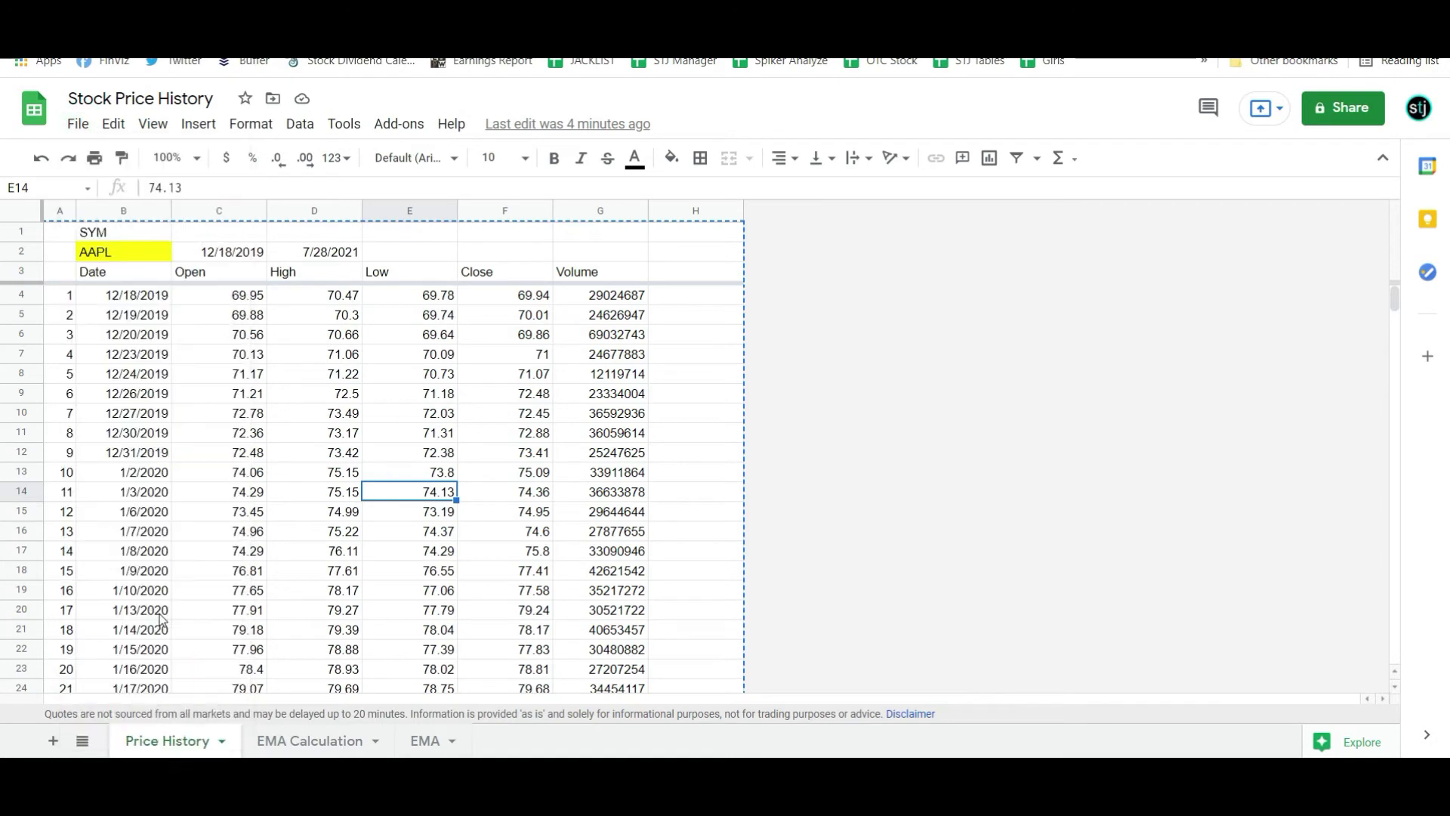
{"action": "left_click", "coordinate": [690, 327]}
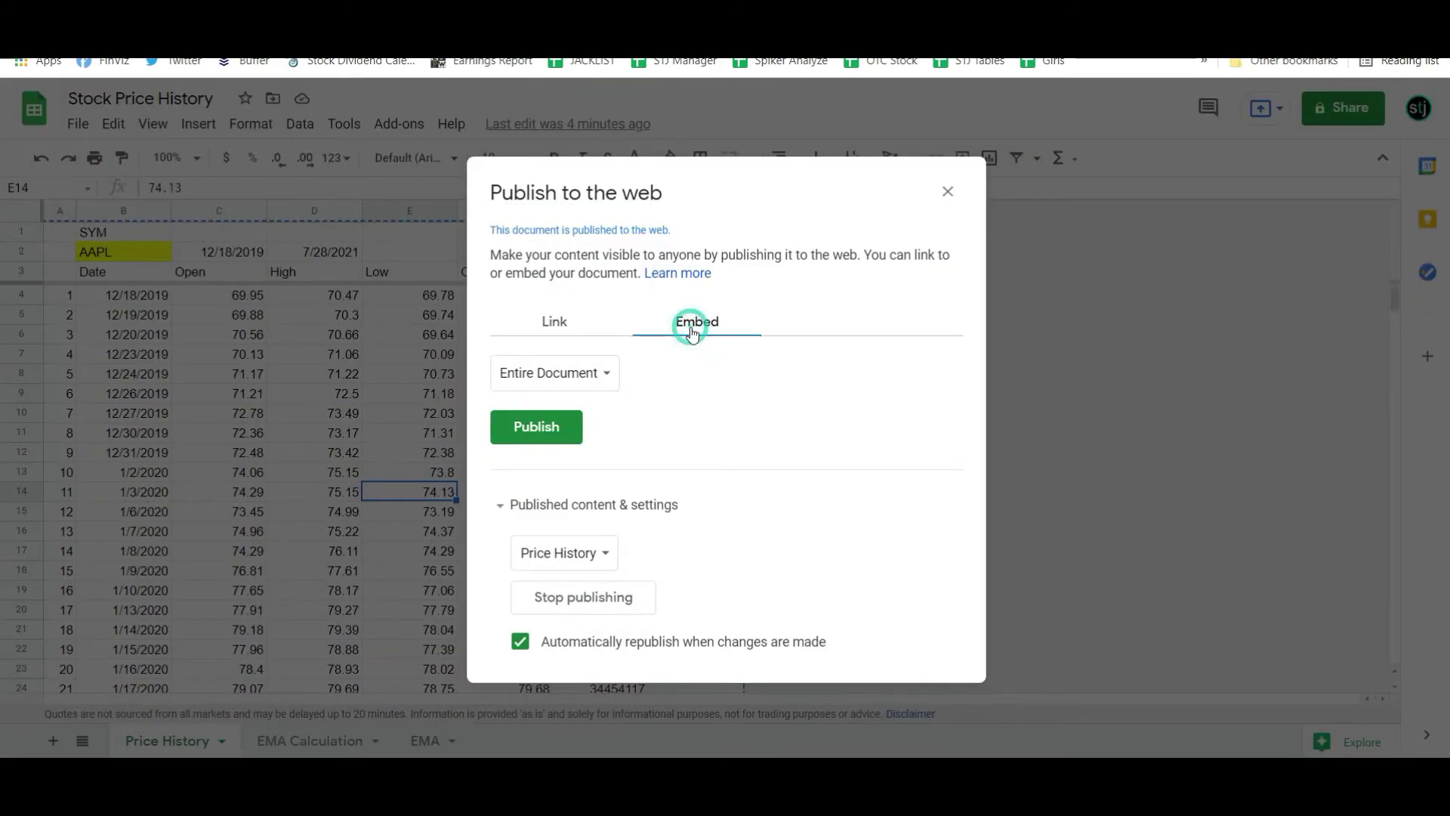
{"action": "left_click", "coordinate": [568, 321]}
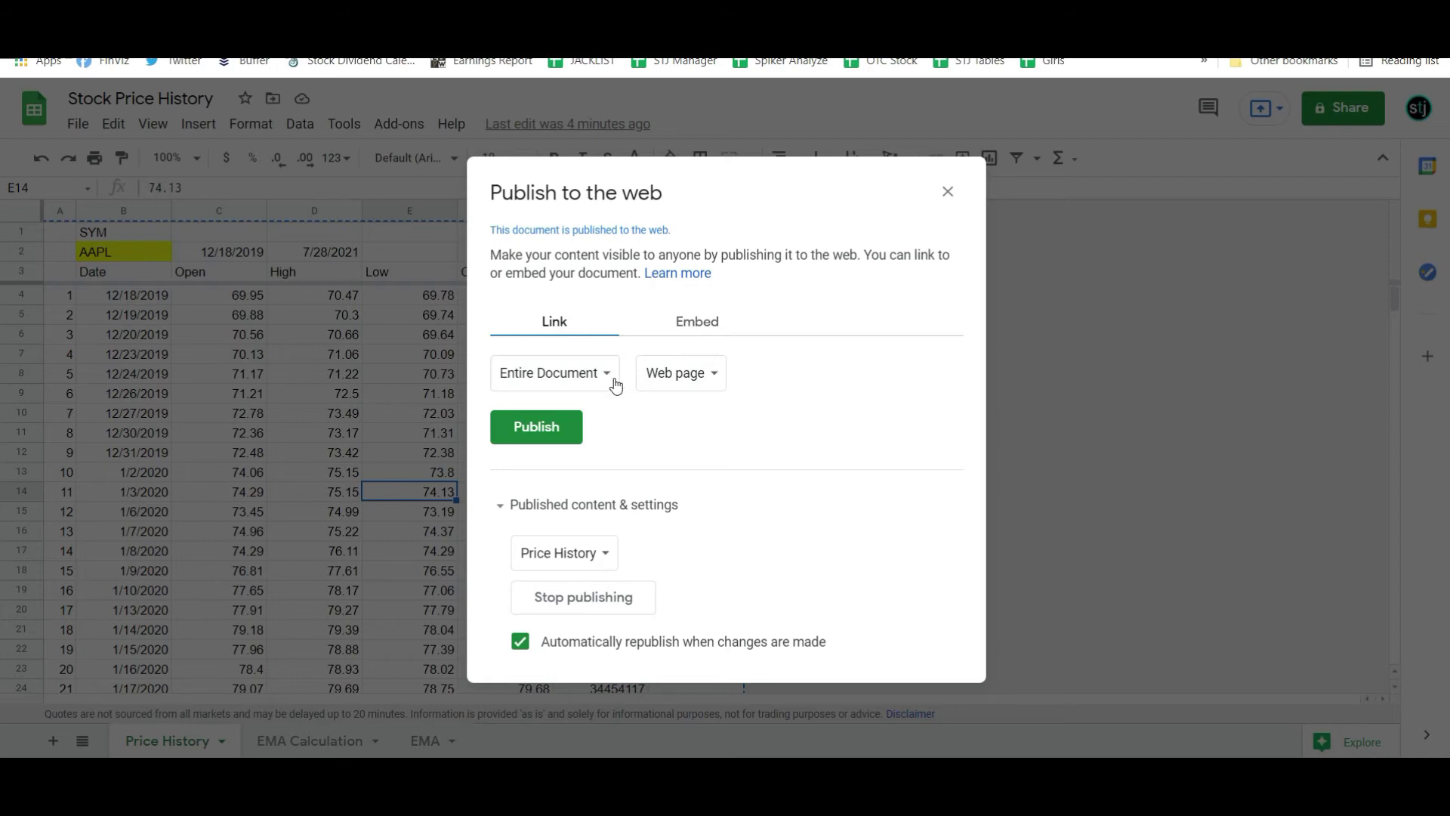
Step: Publish the entire document as comma-separated values and copy the CSV link
{"action": "left_click", "coordinate": [611, 377]}
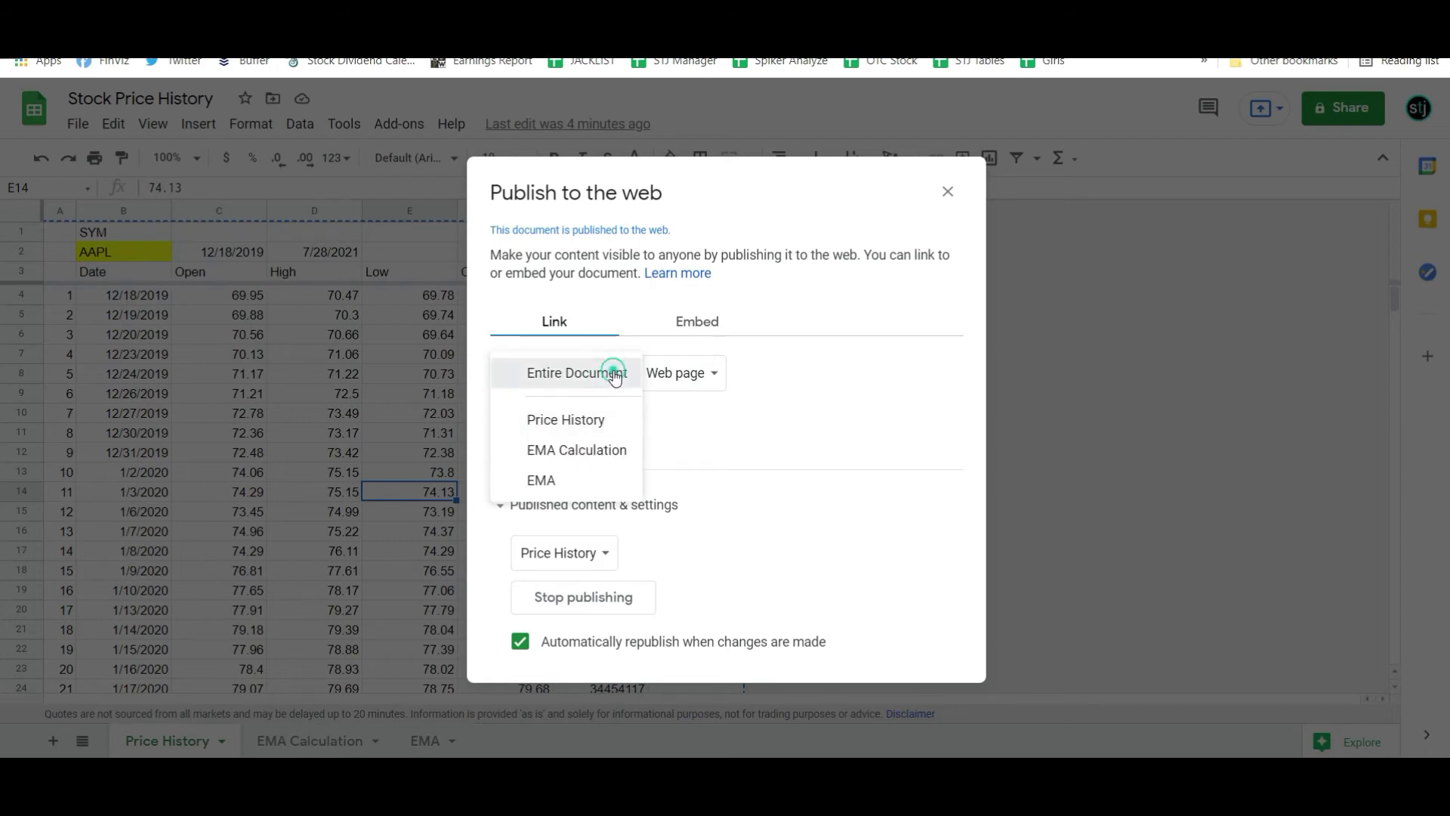
{"action": "left_click", "coordinate": [615, 373]}
{"action": "left_click", "coordinate": [675, 374]}
{"action": "left_click", "coordinate": [695, 401]}
{"action": "left_click", "coordinate": [563, 435]}
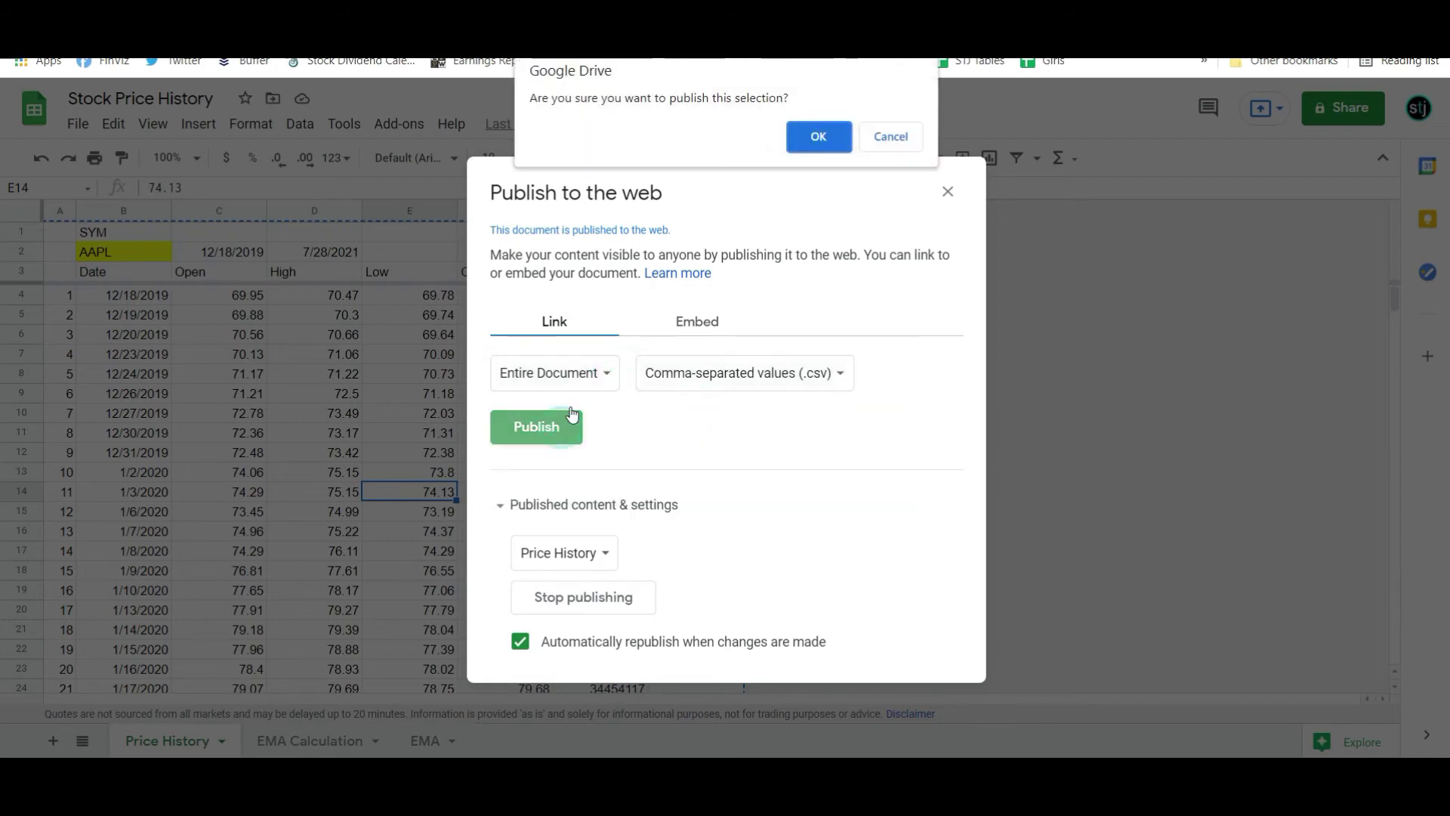
{"action": "left_click", "coordinate": [812, 137]}
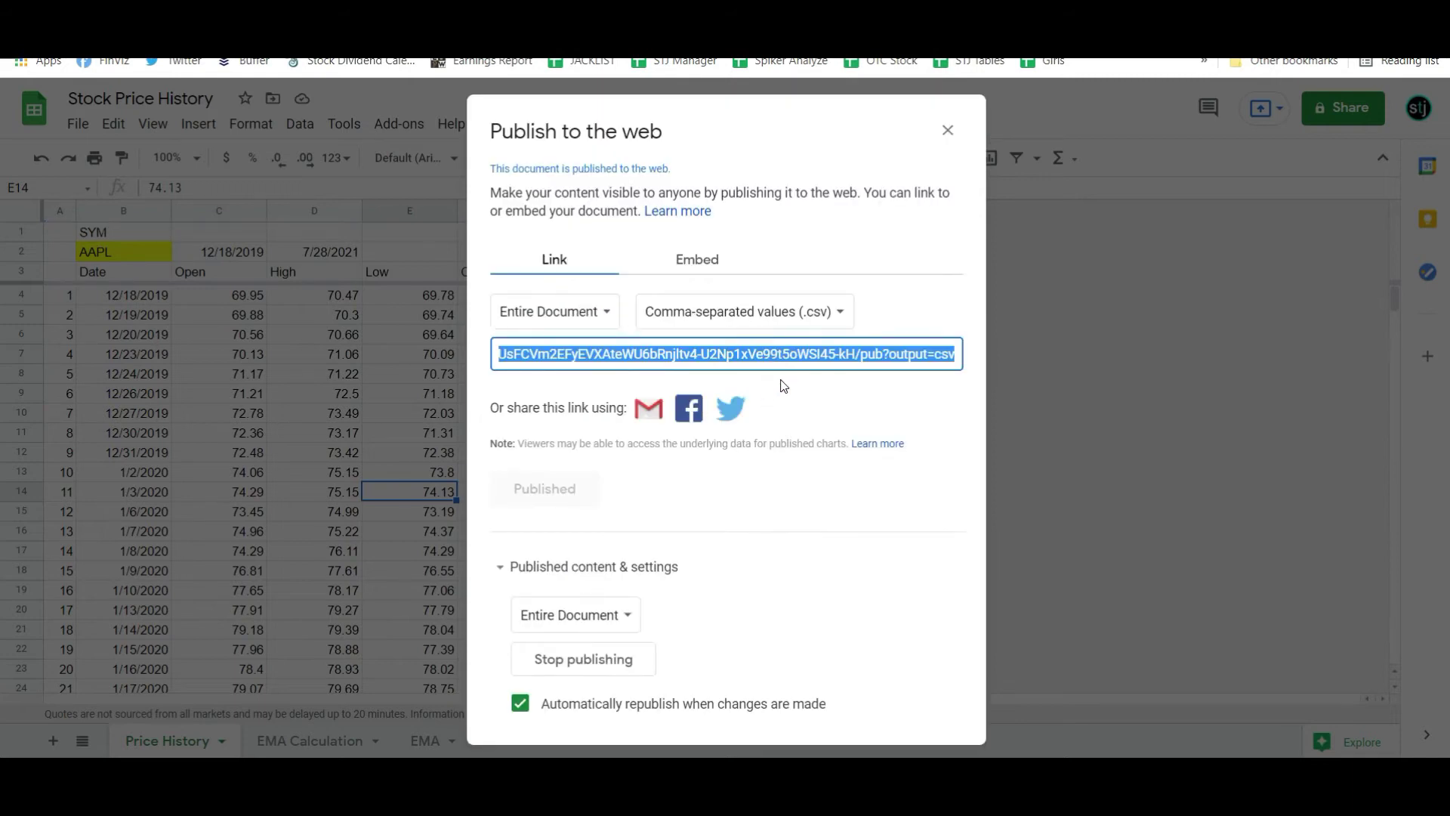
{"action": "left_click", "coordinate": [936, 353]}
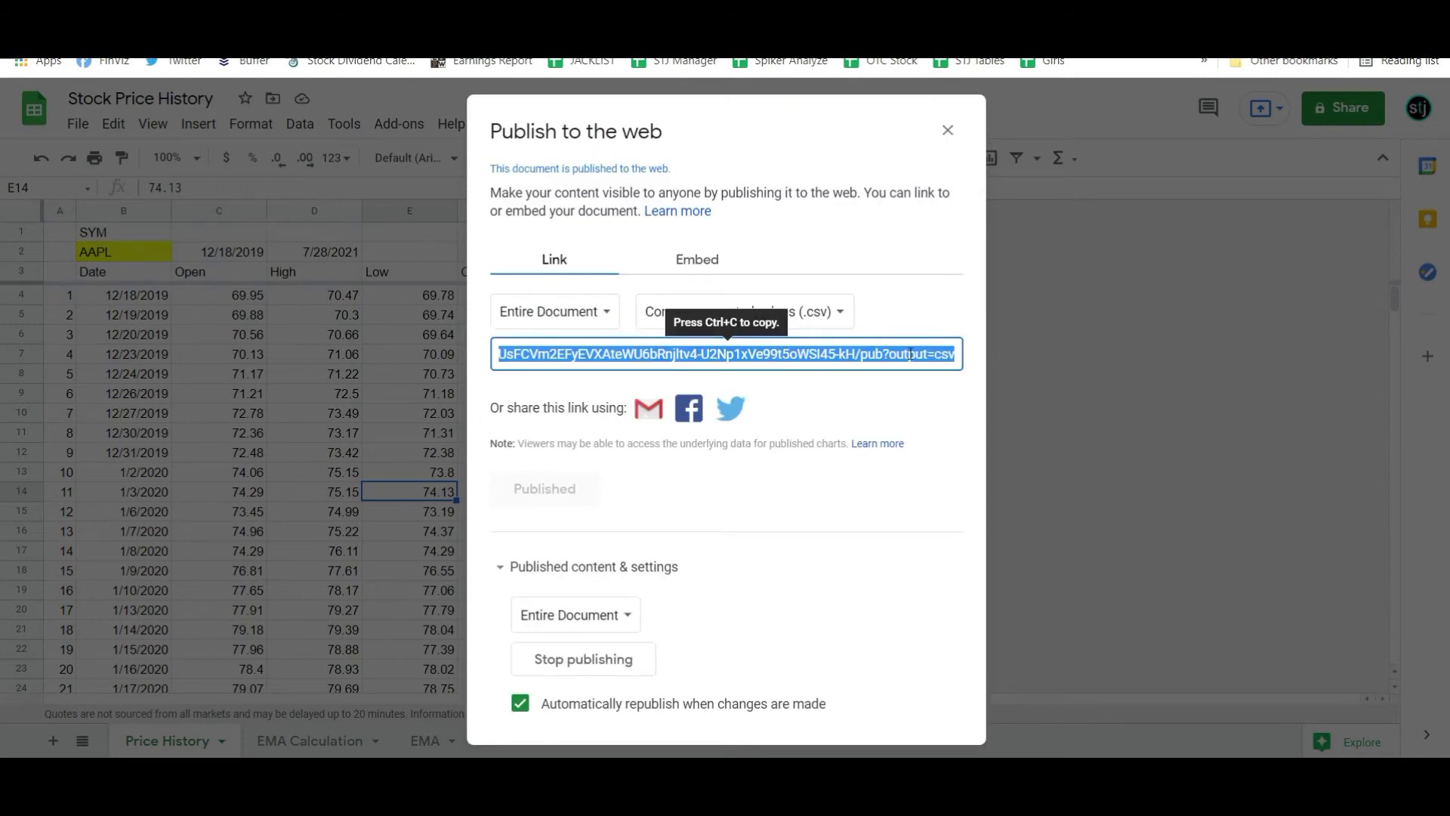
{"action": "left_click", "coordinate": [948, 130]}
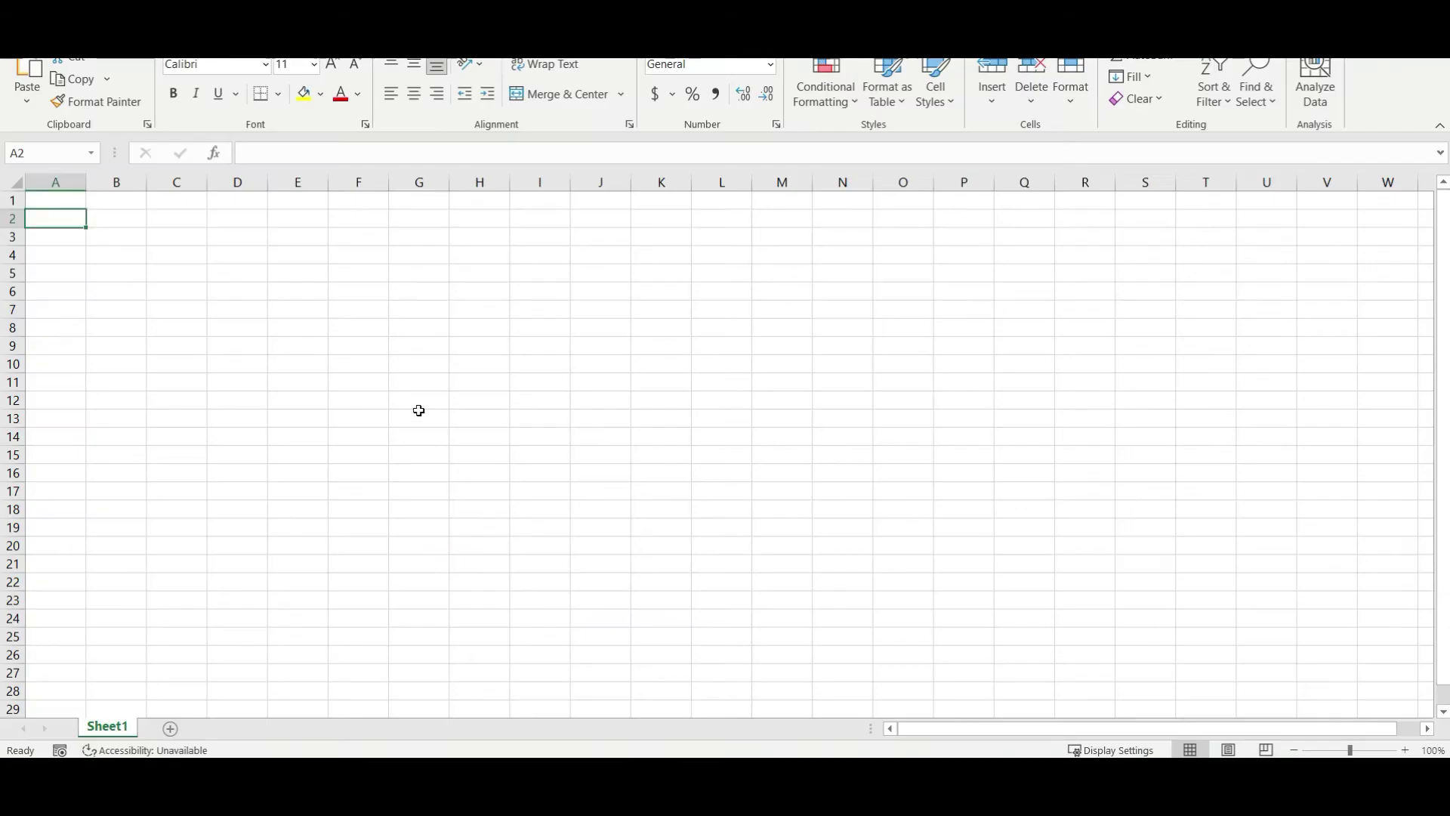
Step: Import the pasted published CSV link with Data > From Web and load it into the workbook
{"action": "left_click", "coordinate": [72, 202]}
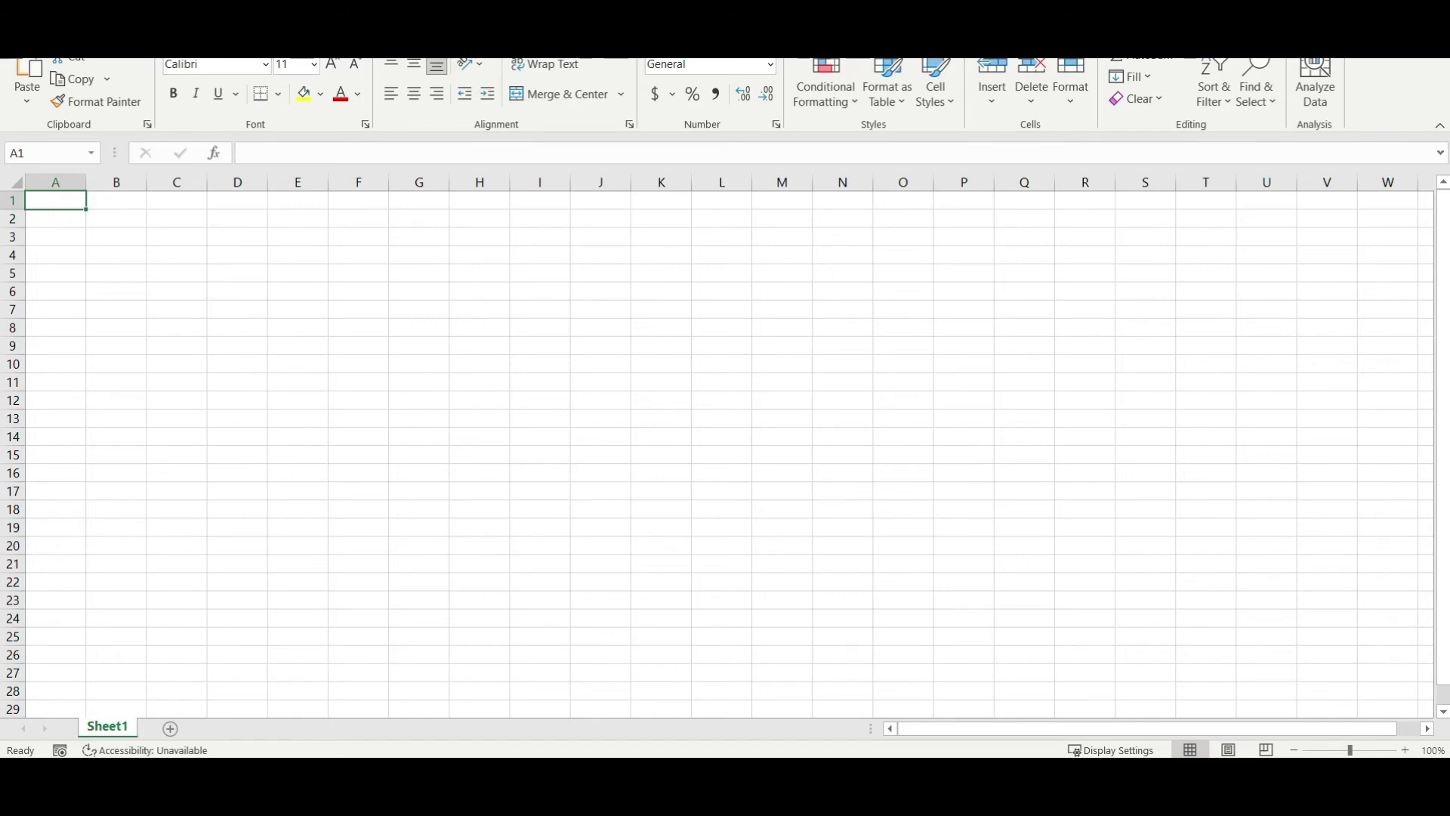
{"action": "left_click", "coordinate": [250, 38]}
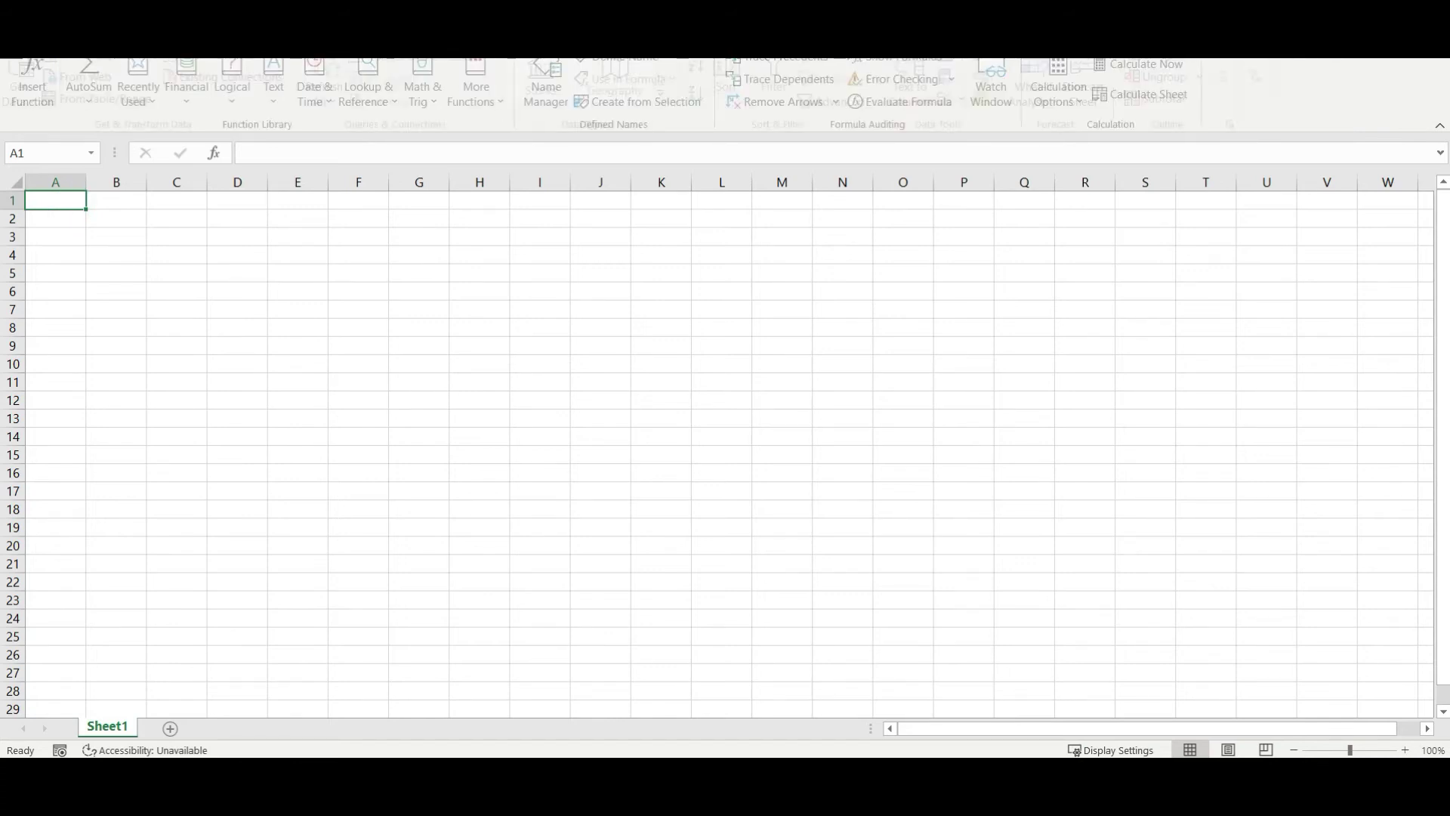
{"action": "scroll", "coordinate": [185, 66], "scroll_direction": "down", "scroll_amount": 2}
{"action": "scroll", "coordinate": [185, 67], "scroll_direction": "up", "scroll_amount": 1}
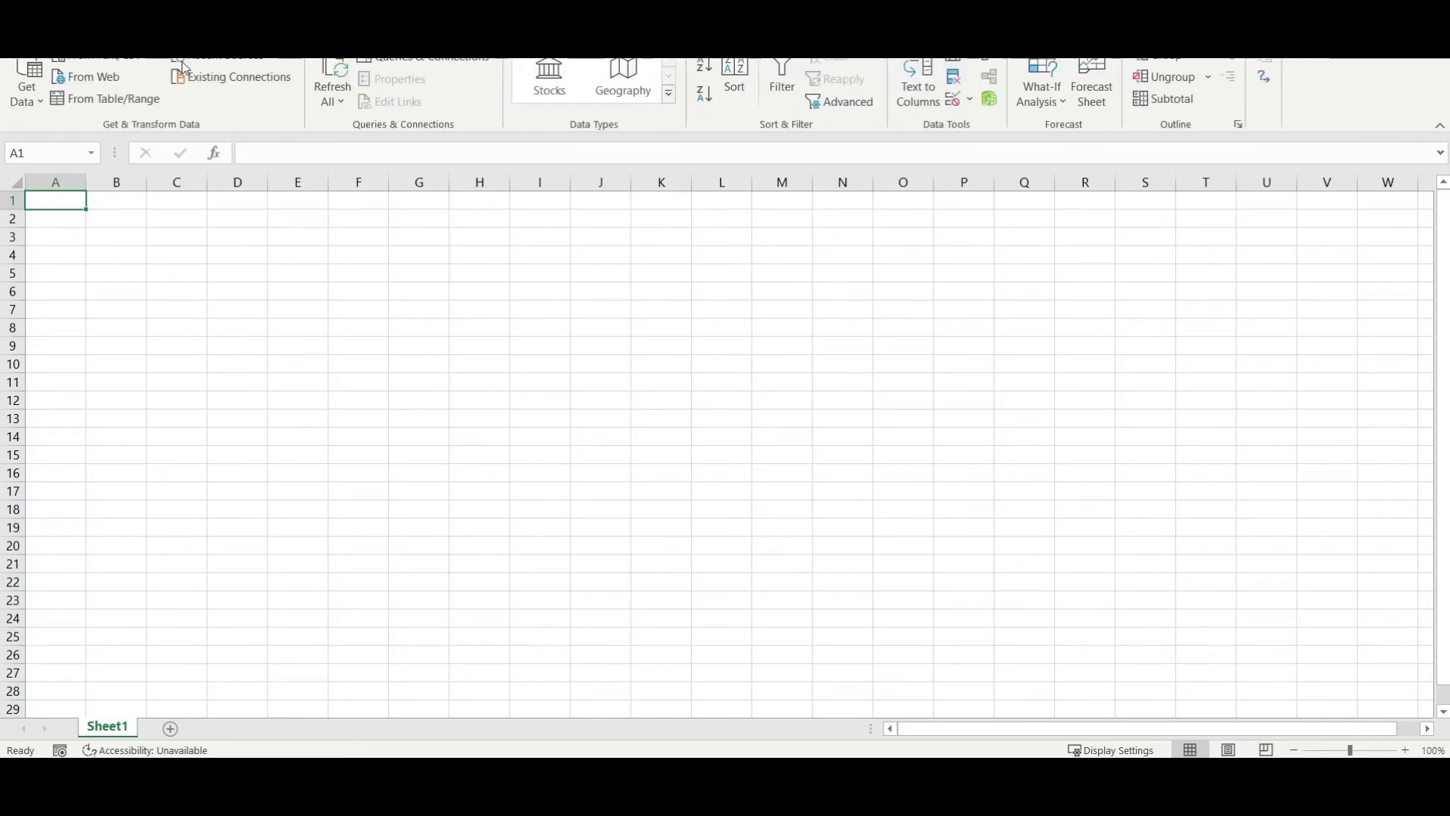
{"action": "left_click", "coordinate": [126, 79]}
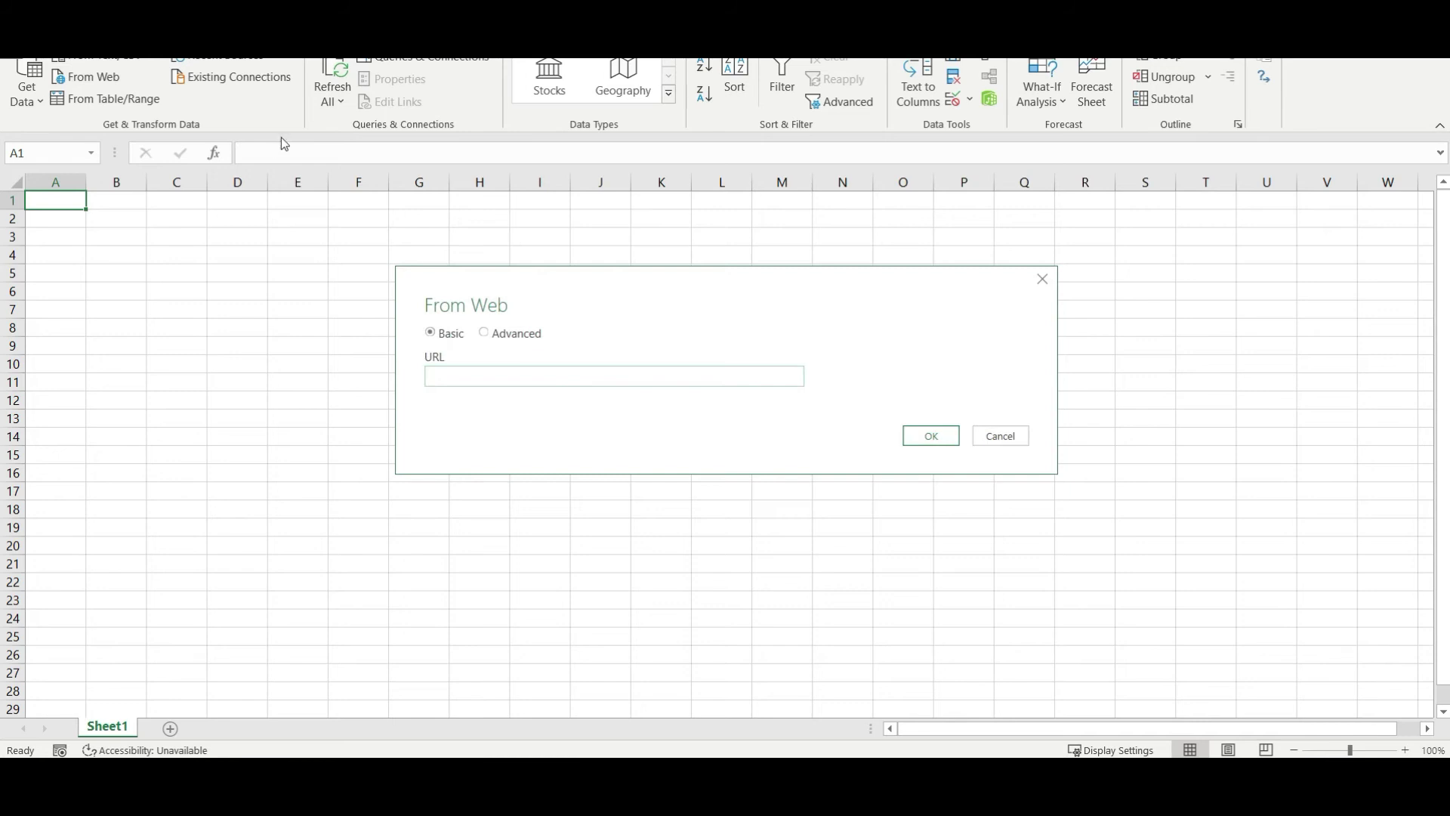
{"action": "key", "text": "ctrl+v"}
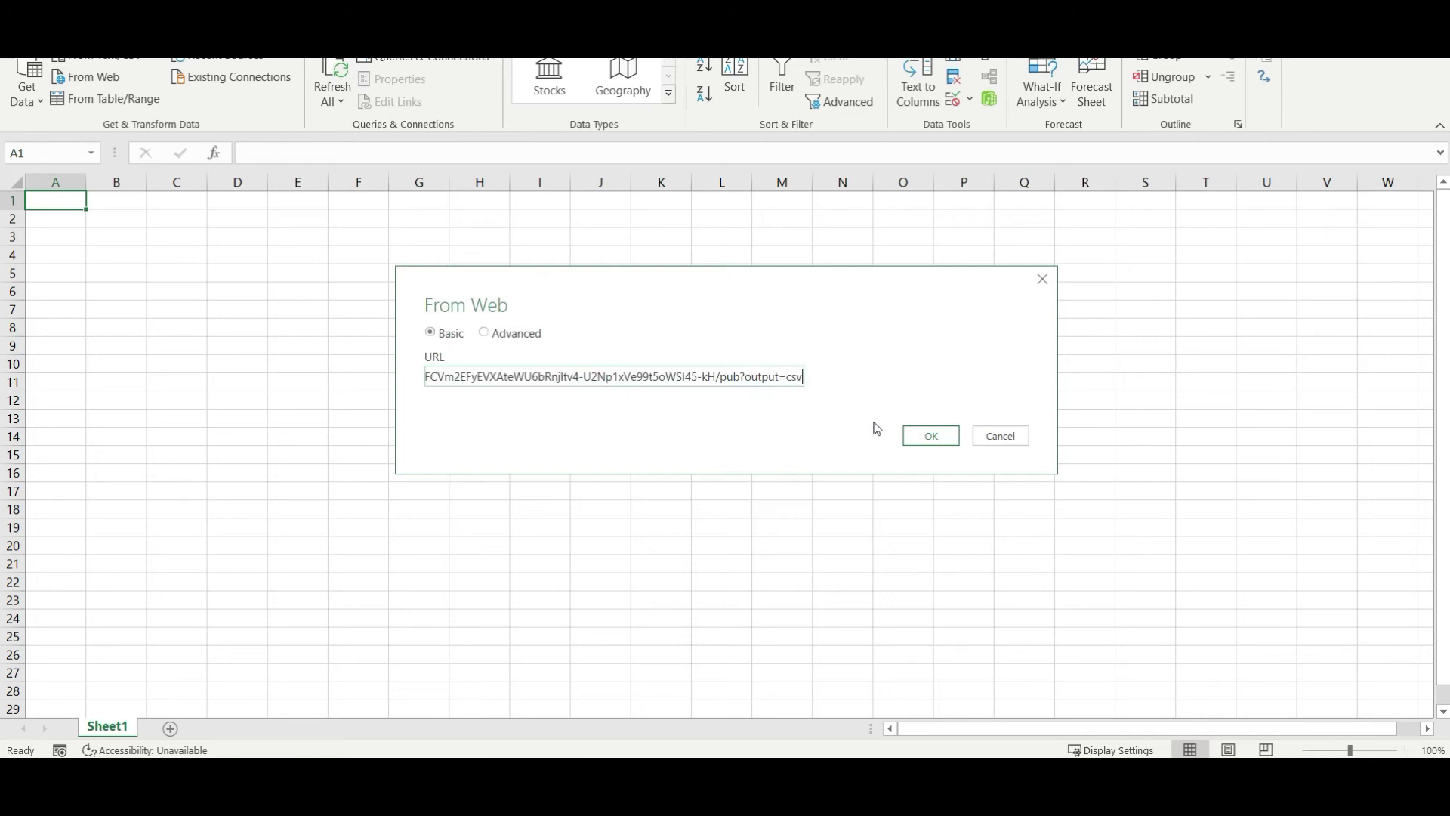
{"action": "left_click", "coordinate": [930, 441]}
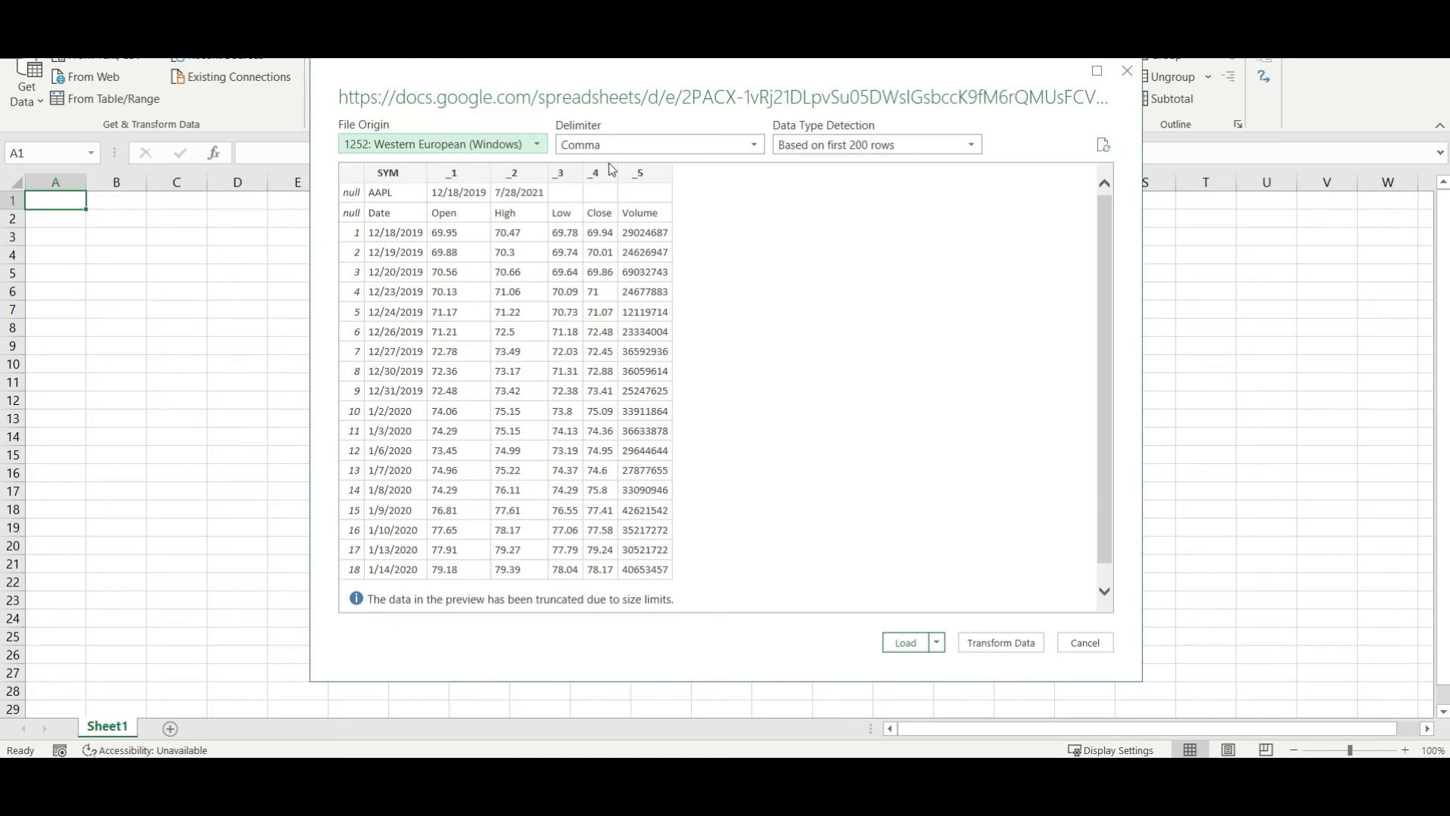
{"action": "left_click", "coordinate": [909, 643]}
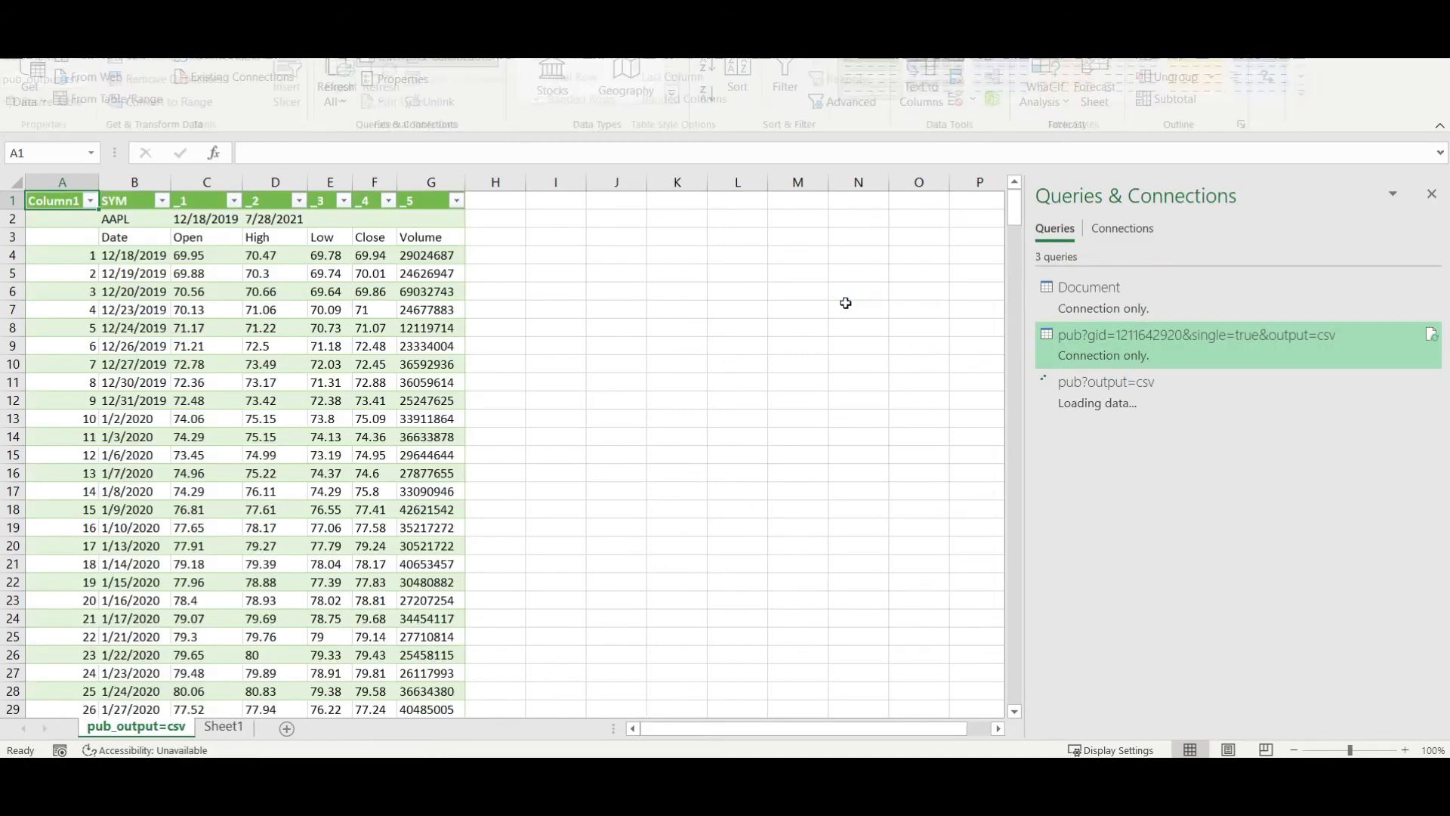
Step: Close the Queries & Connections pane and return to the new pub_output=csv table
{"action": "left_click", "coordinate": [1431, 194]}
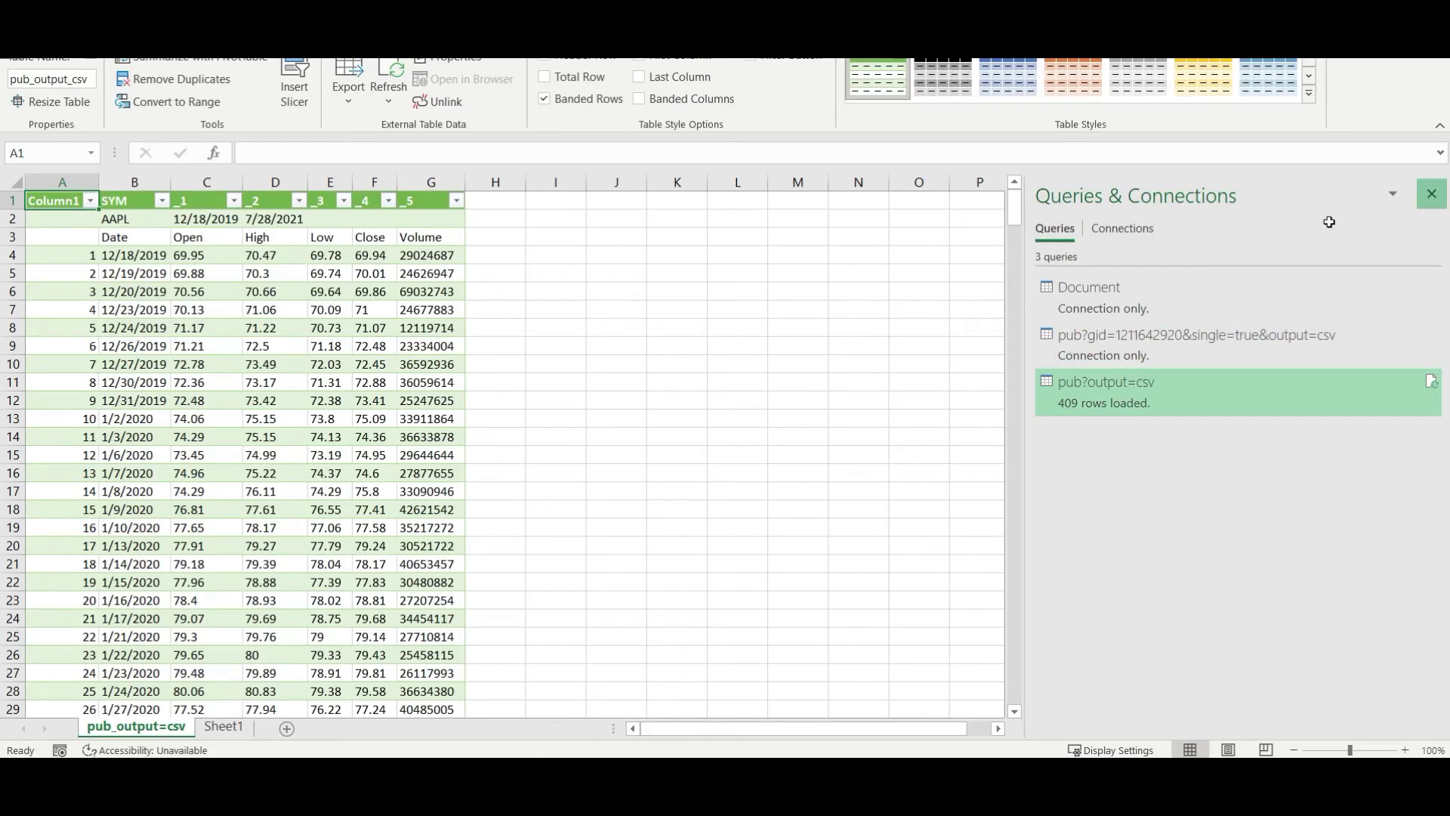
{"action": "left_click", "coordinate": [225, 727]}
{"action": "left_click", "coordinate": [136, 727]}
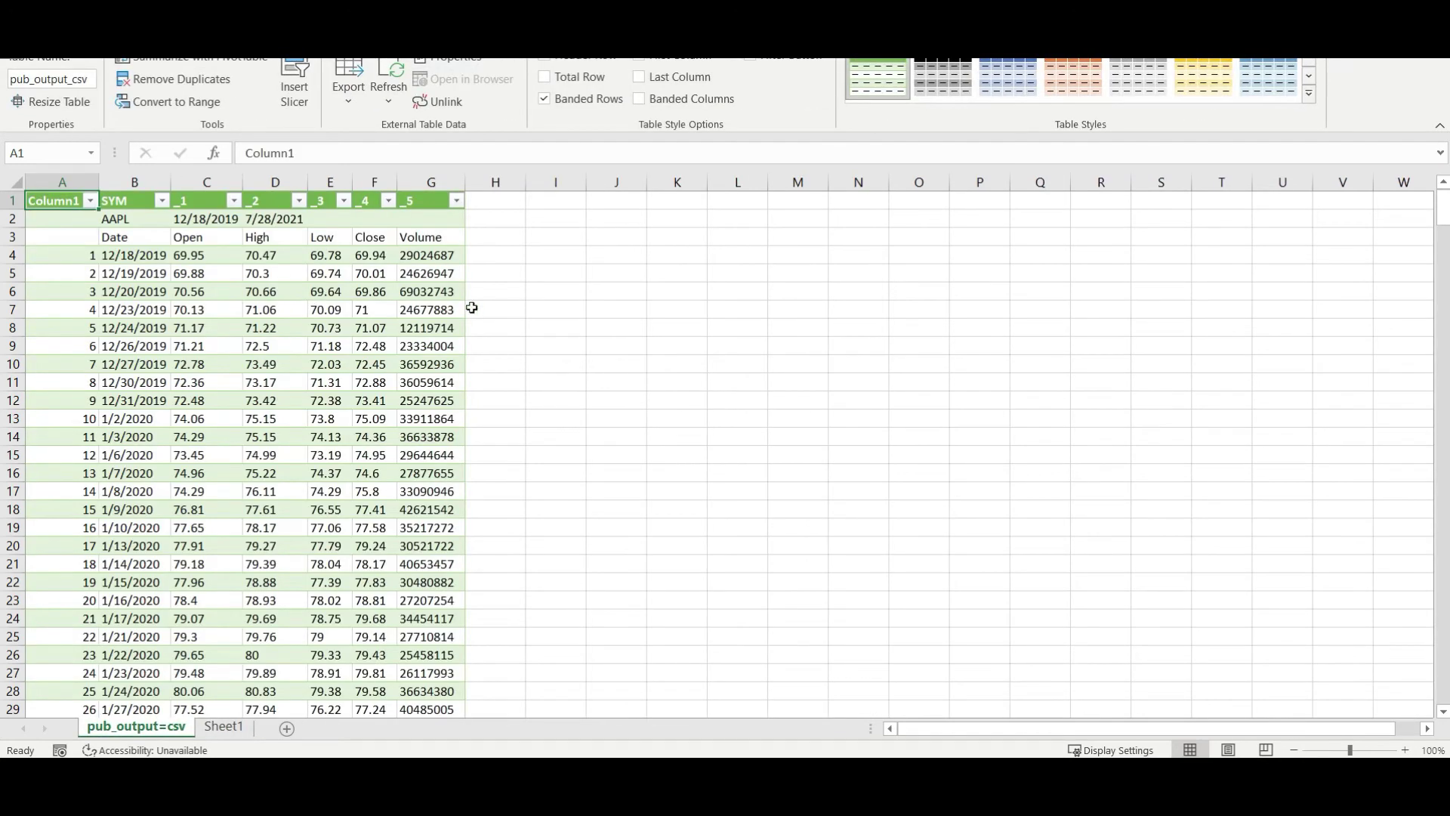
Step: Select all of the AAPL price and EMA data on the Google Sheets EMA sheet
{"action": "left_click", "coordinate": [223, 729]}
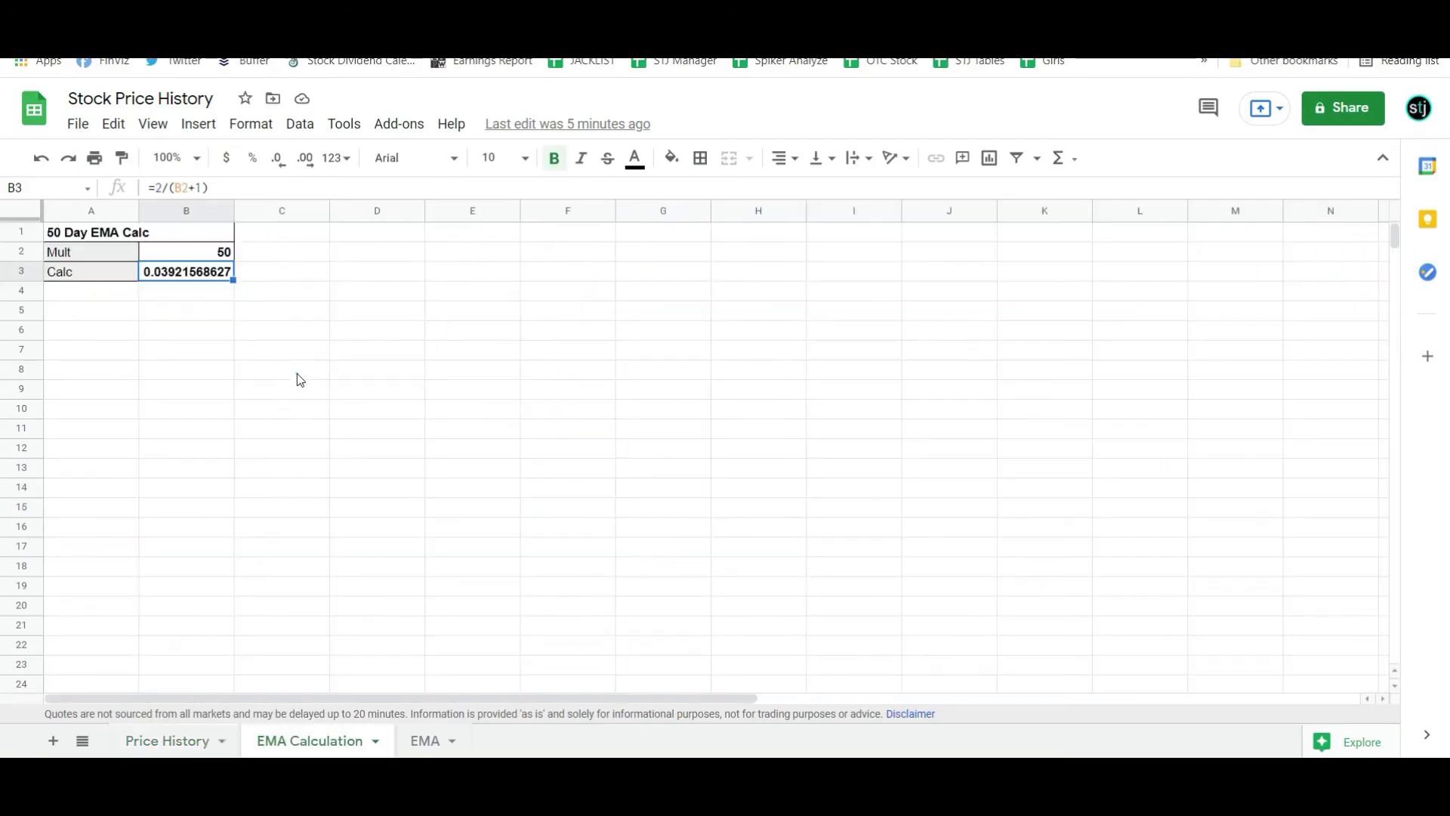
{"action": "left_click", "coordinate": [295, 373]}
{"action": "left_click", "coordinate": [441, 744]}
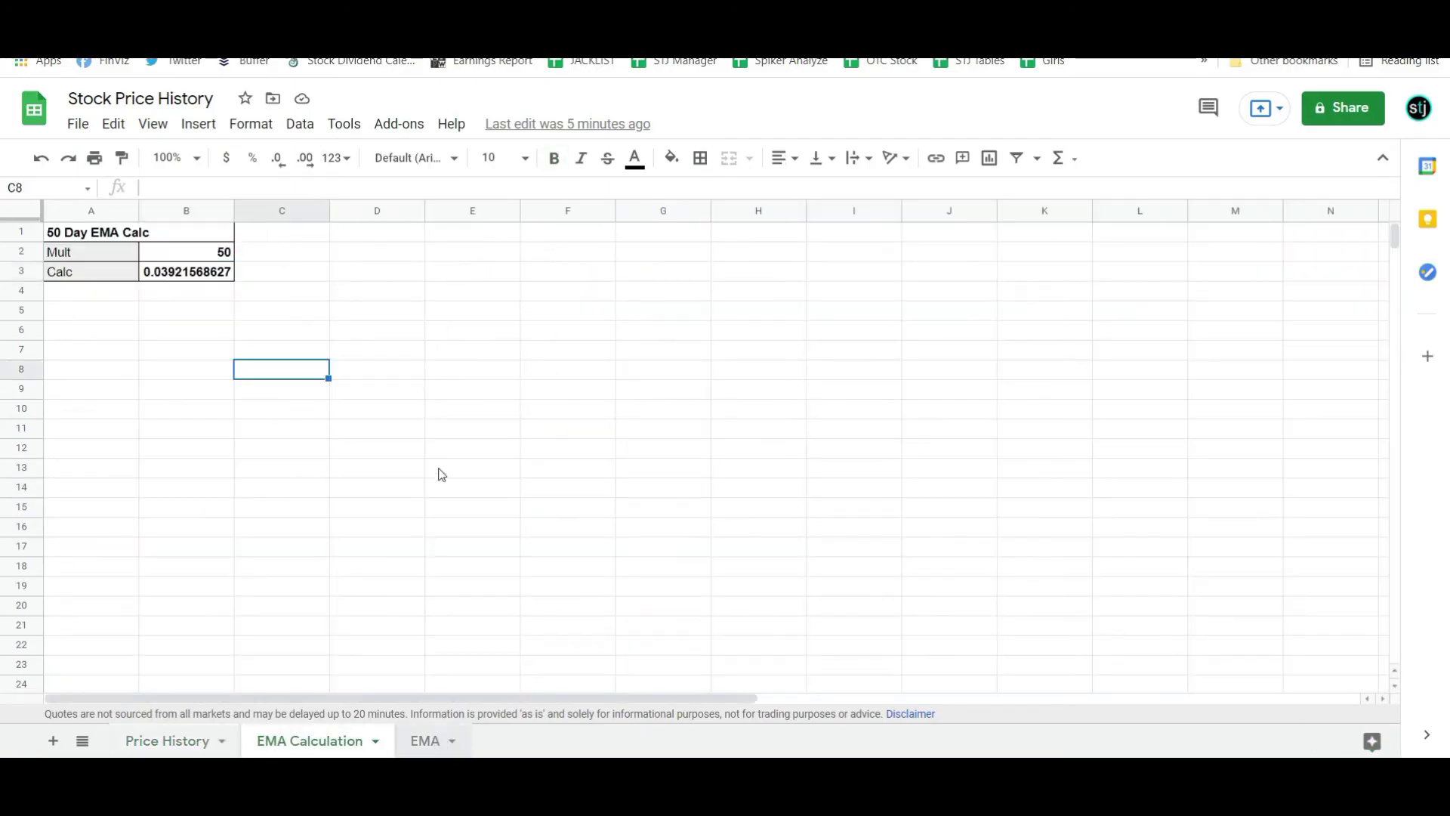
{"action": "left_click", "coordinate": [425, 455]}
{"action": "key", "text": "ctrl+a"}
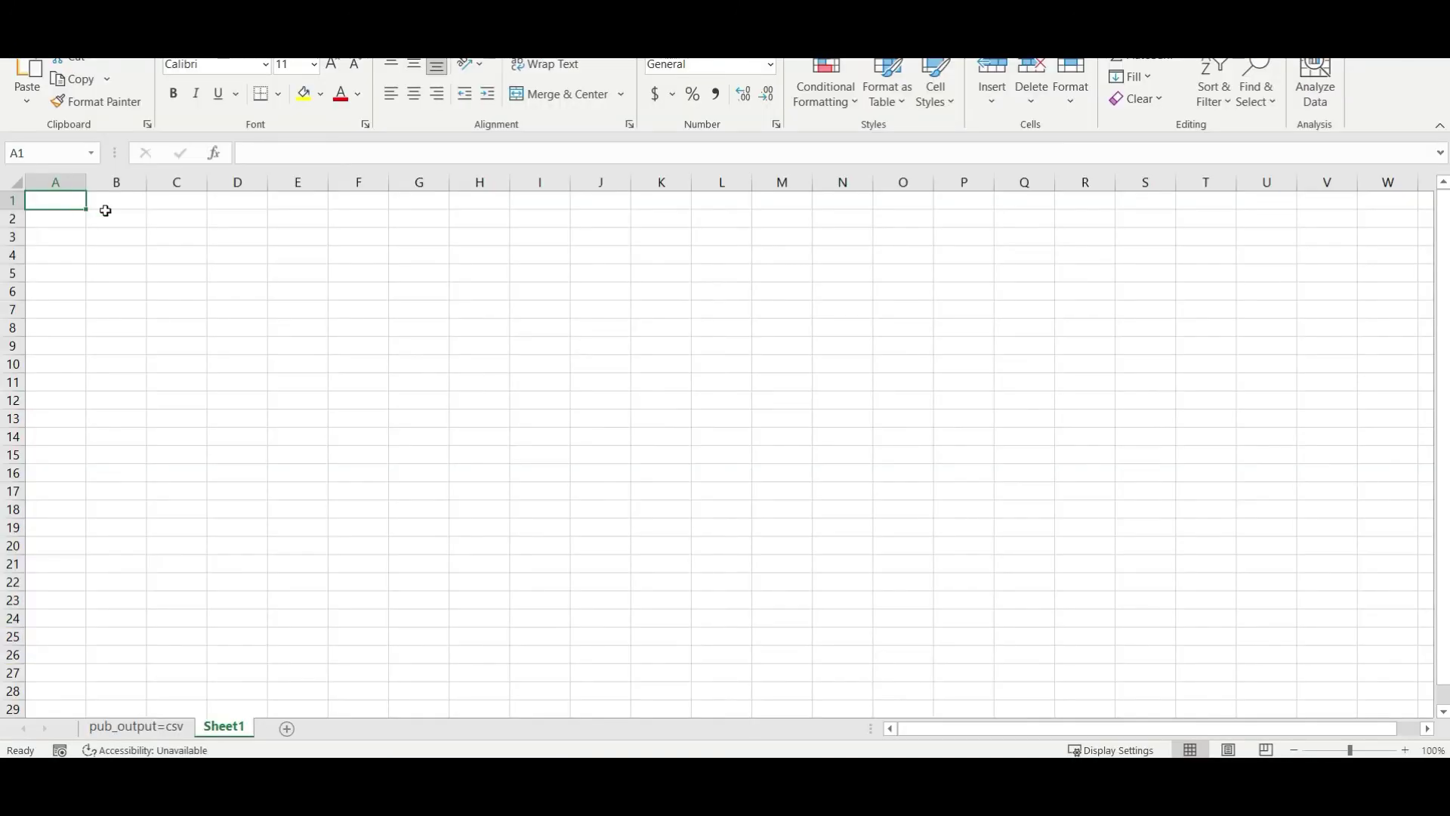
Step: Paste the copied data into Sheet1 cell A1 as Text with Paste Special
{"action": "right_click", "coordinate": [70, 206]}
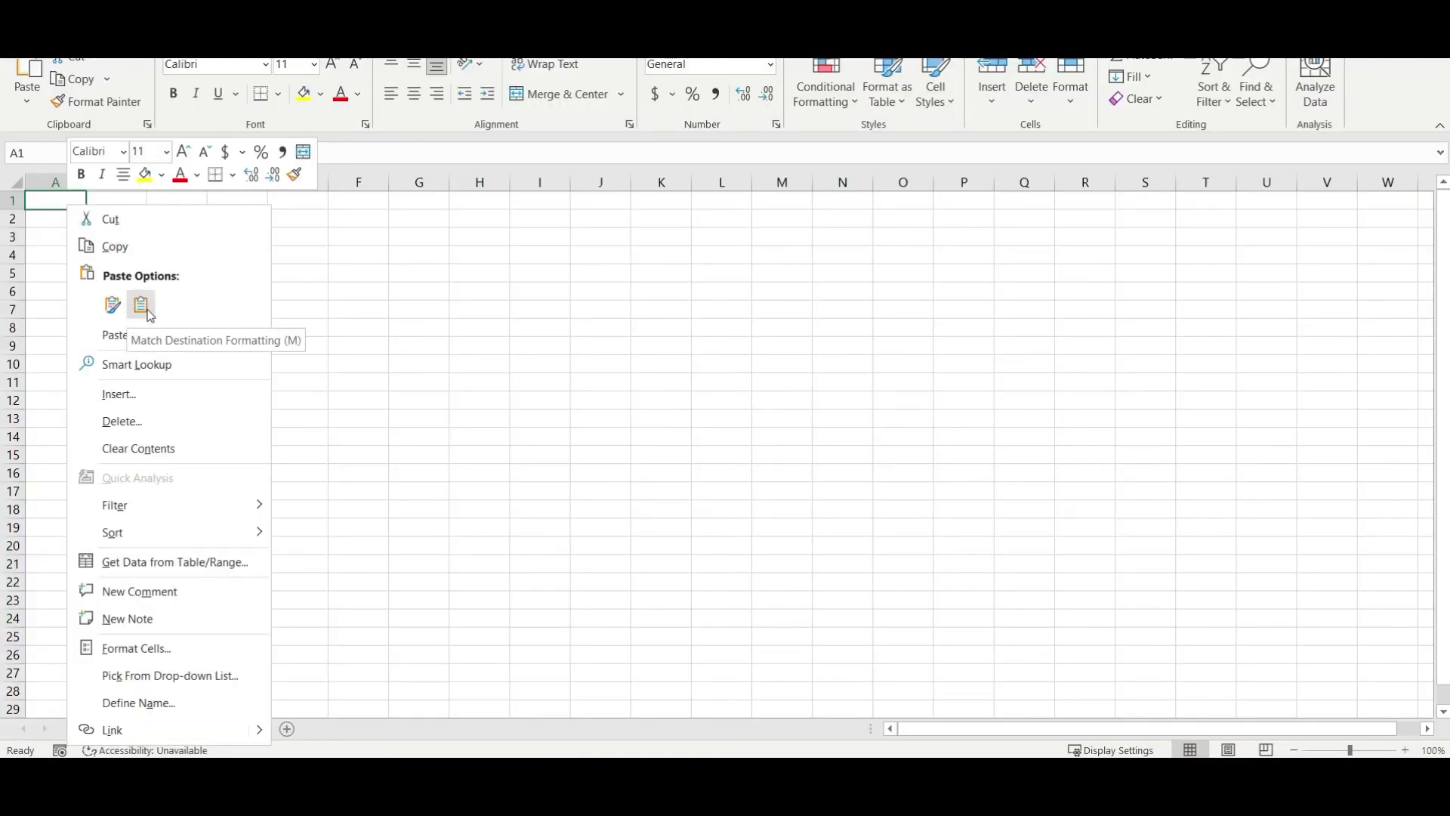
{"action": "key", "text": "ctrl+alt+v"}
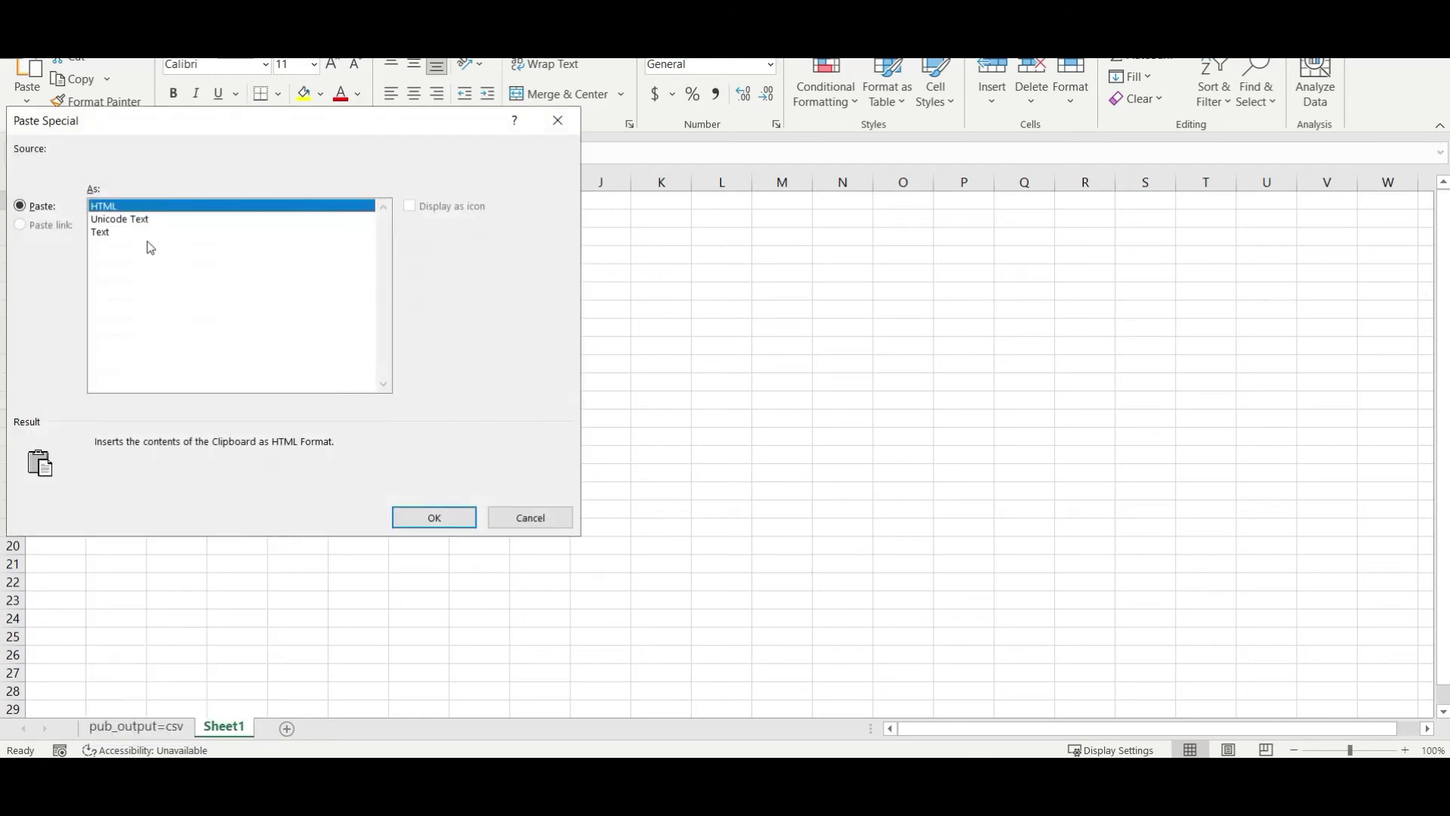
{"action": "left_click", "coordinate": [144, 230]}
{"action": "left_click", "coordinate": [421, 517]}
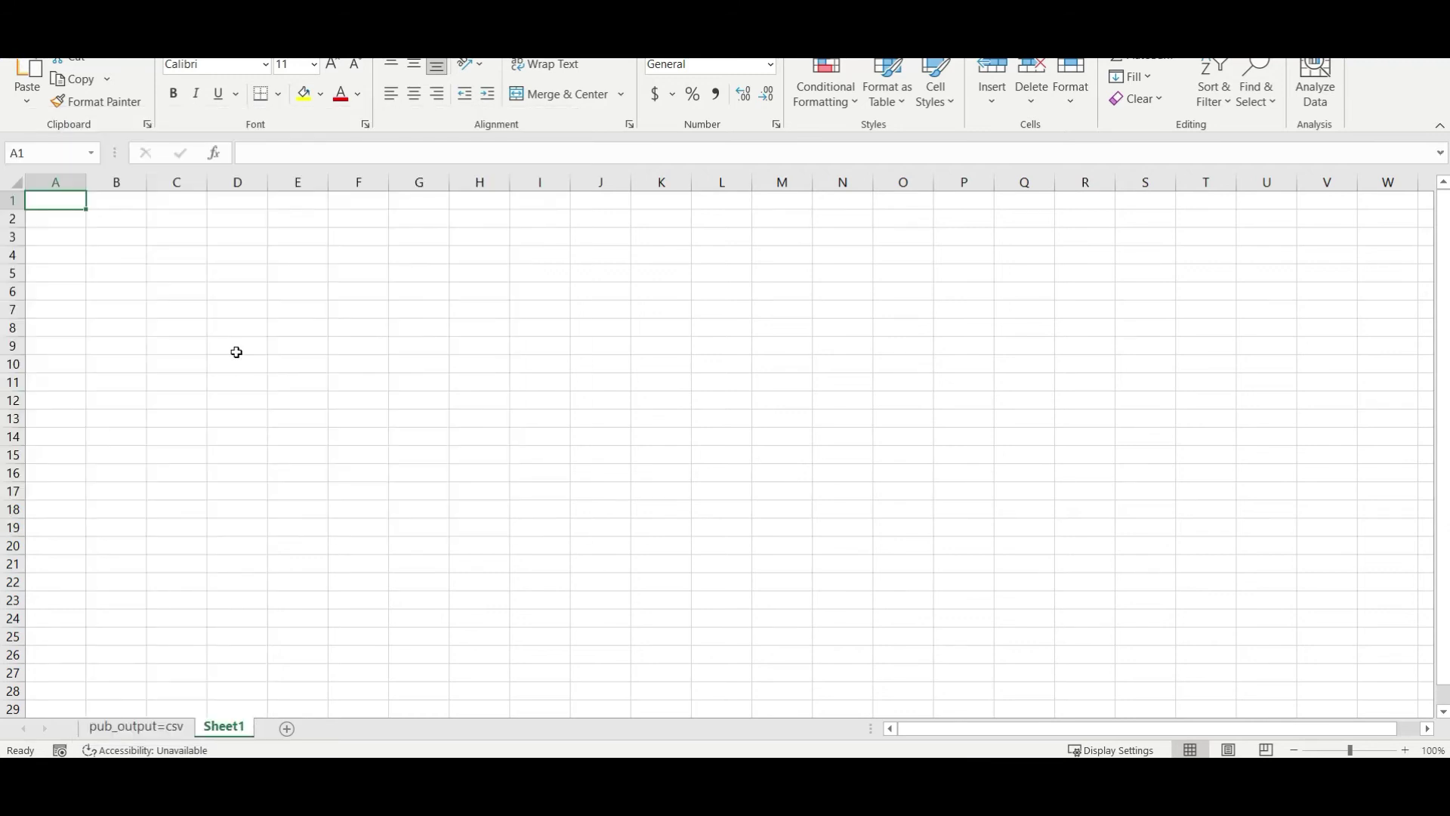
{"action": "left_click", "coordinate": [721, 340]}
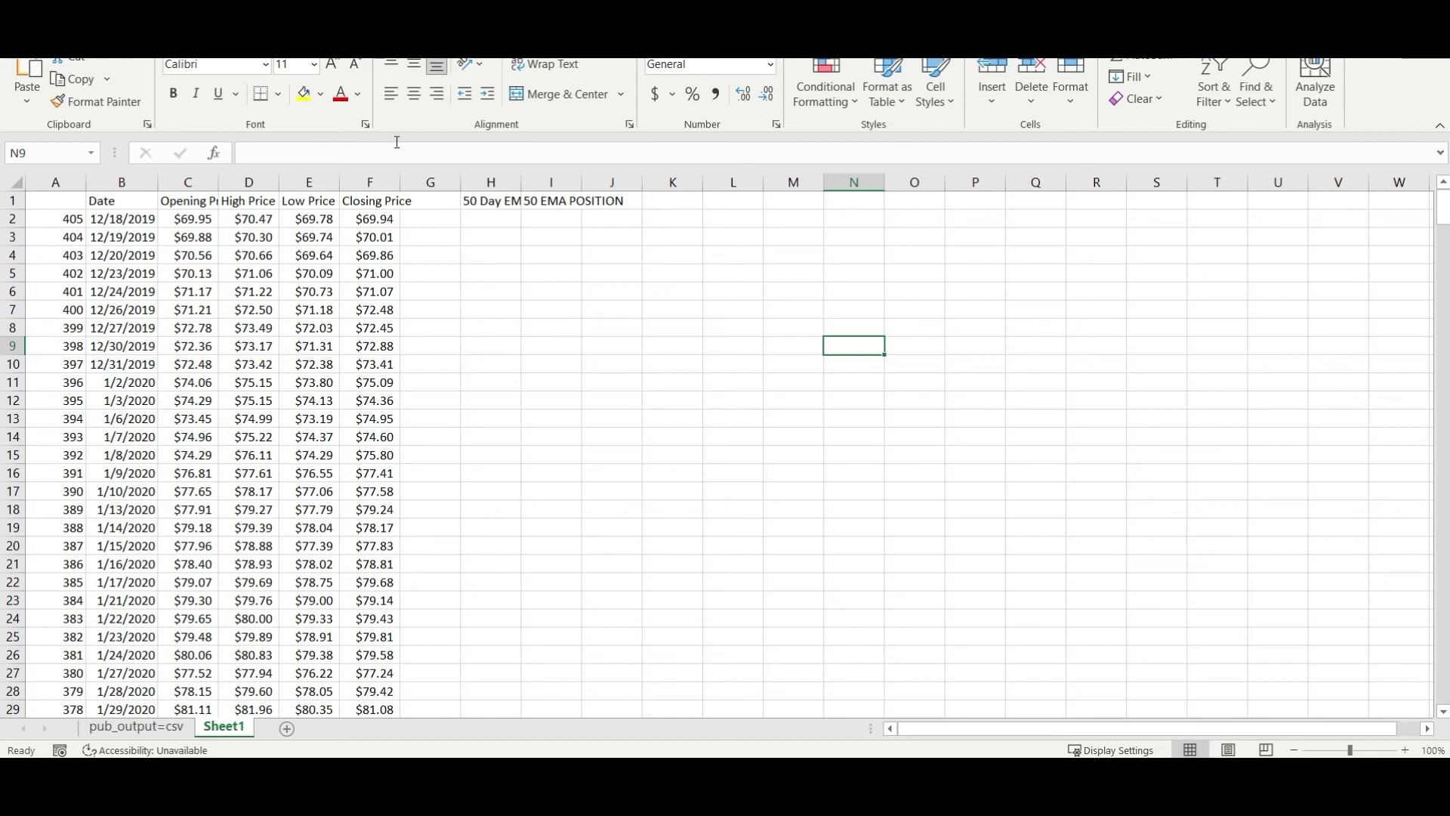
{"action": "left_click_drag", "start_coordinate": [189, 181], "coordinate": [378, 181]}
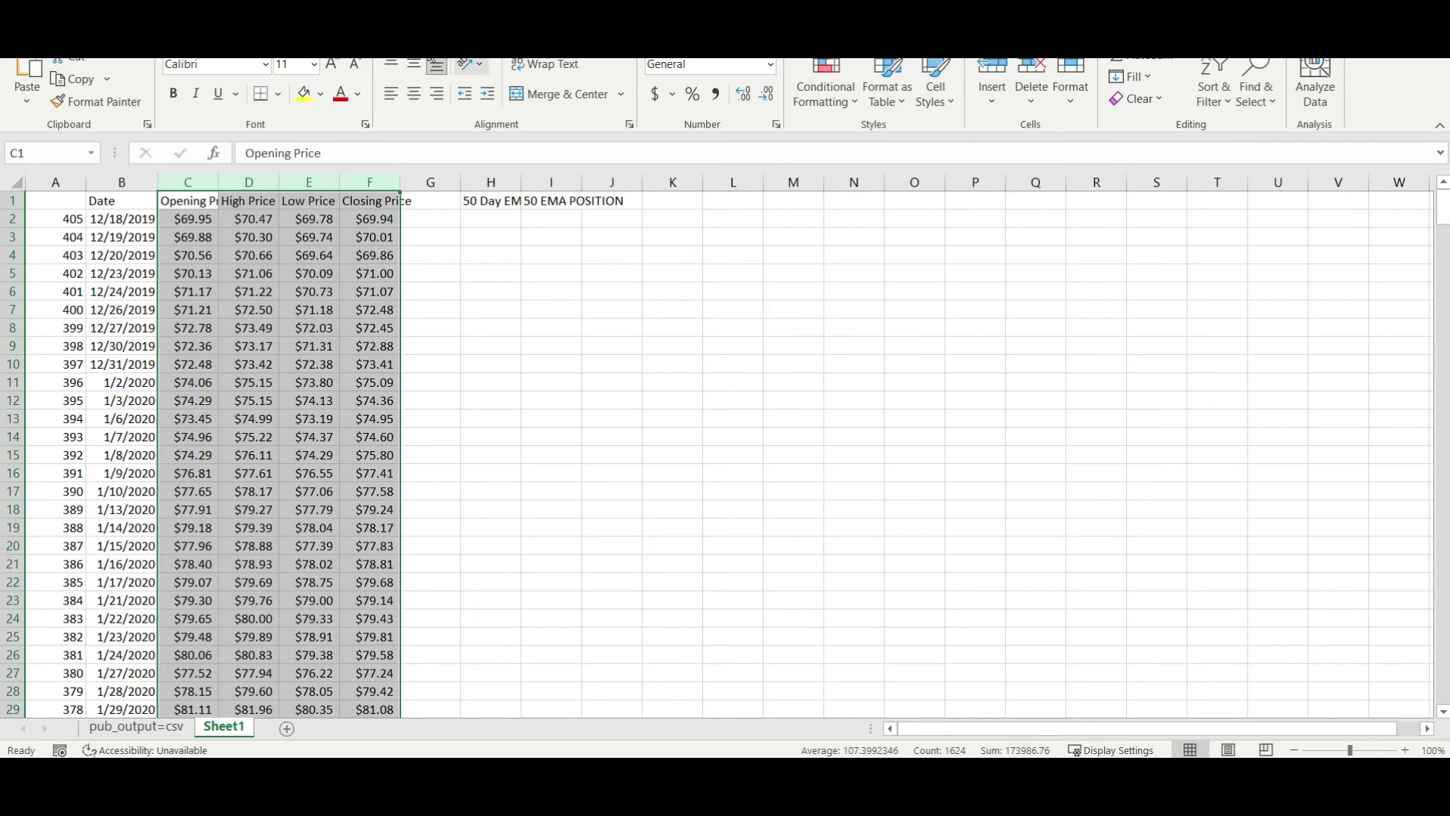
{"action": "left_click", "coordinate": [94, 42]}
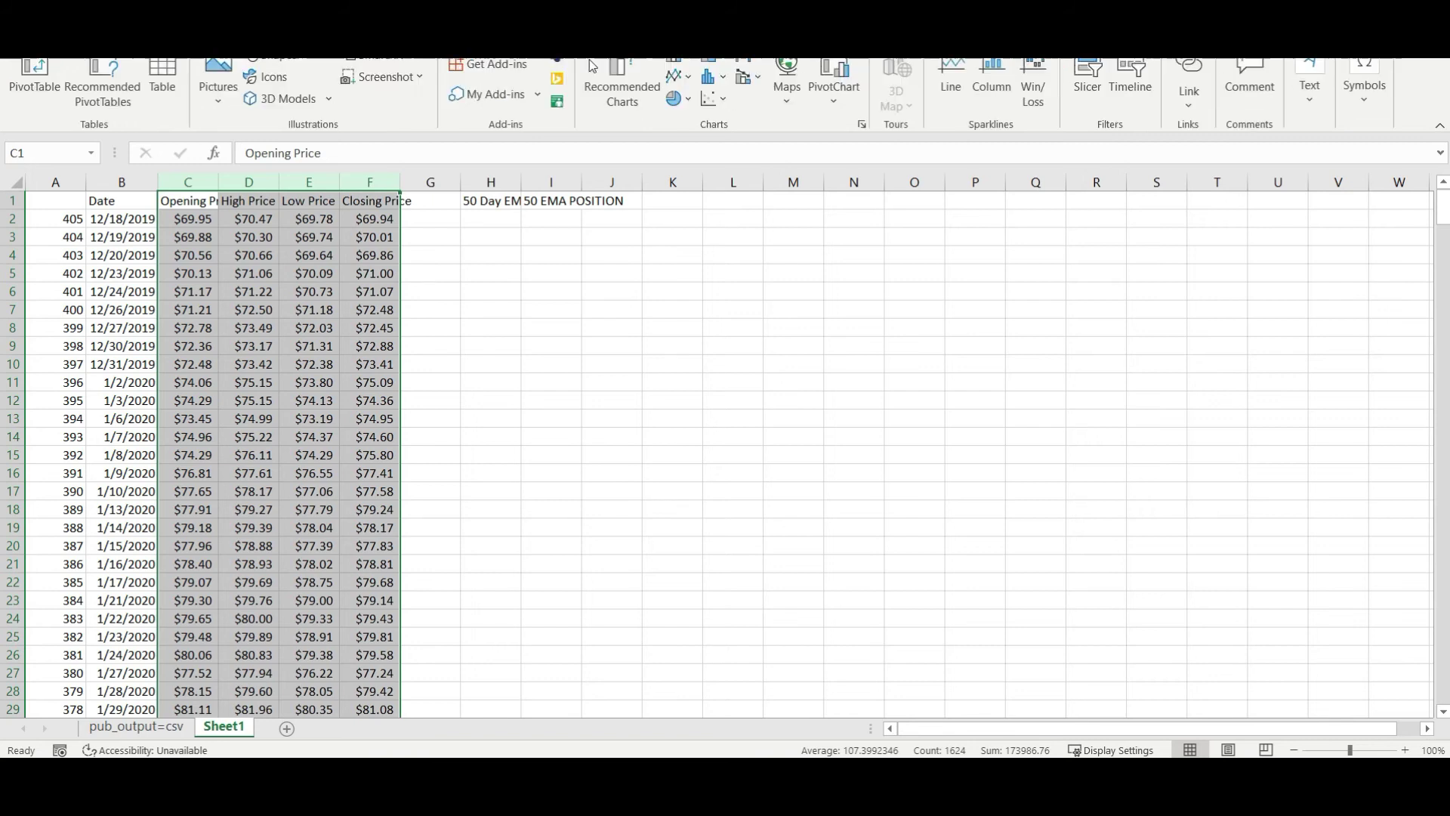
{"action": "left_click", "coordinate": [756, 62]}
{"action": "left_click", "coordinate": [814, 307]}
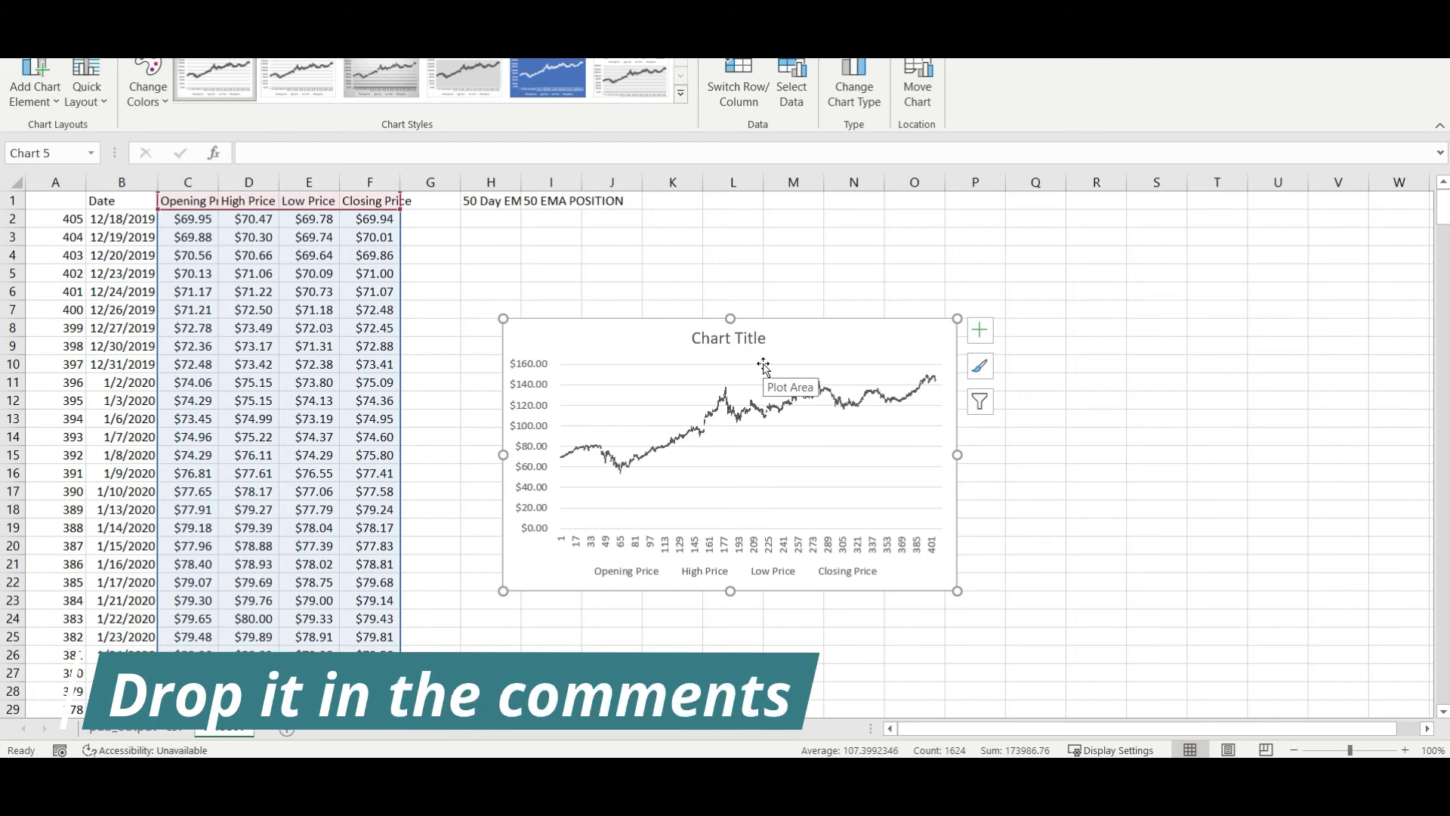
{"action": "key", "text": "Delete"}
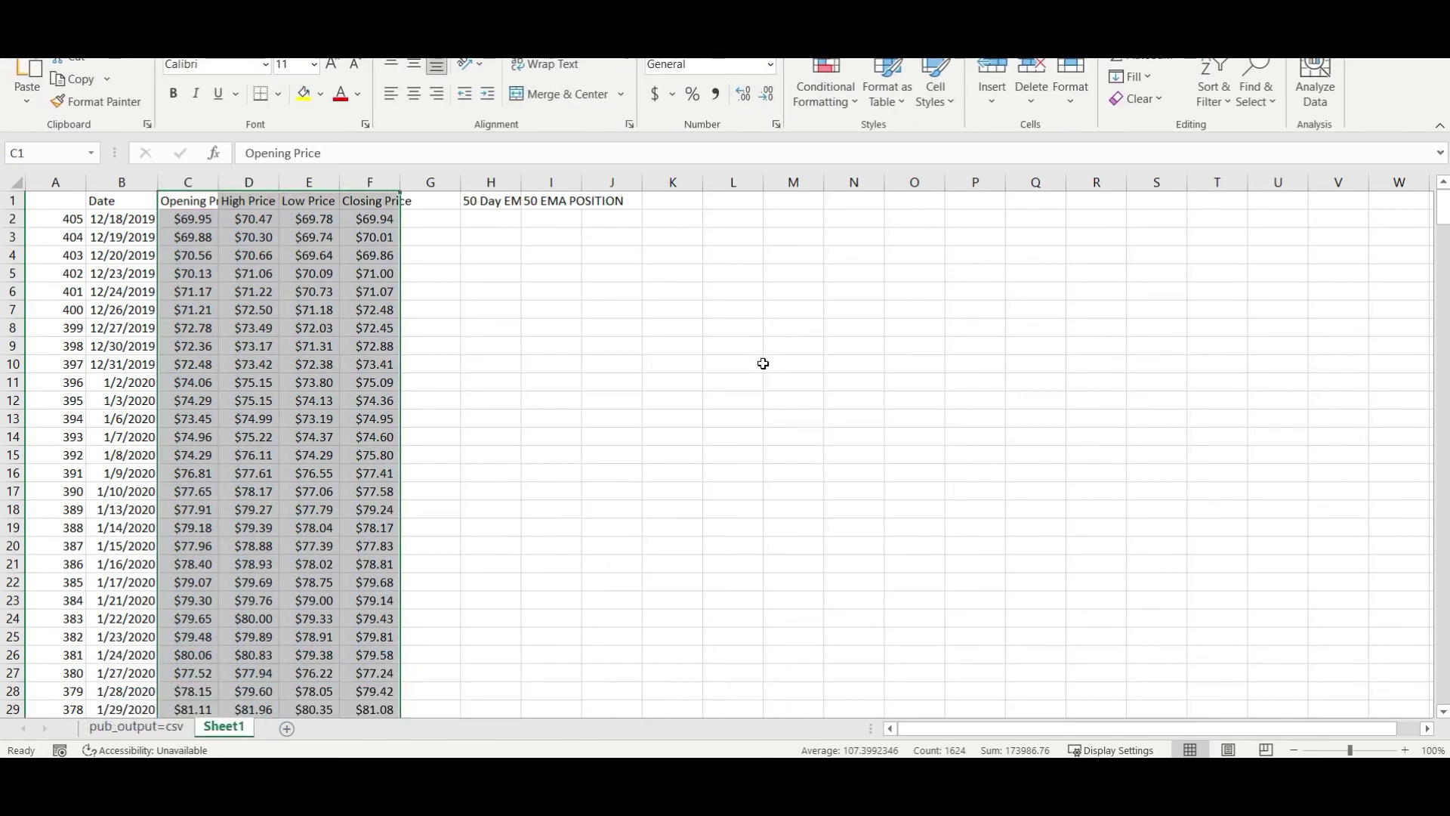
Step: Insert a 2-D line chart of columns F:H (Closing Price and 50 Day EMA), then enlarge it
{"action": "left_click", "coordinate": [375, 183]}
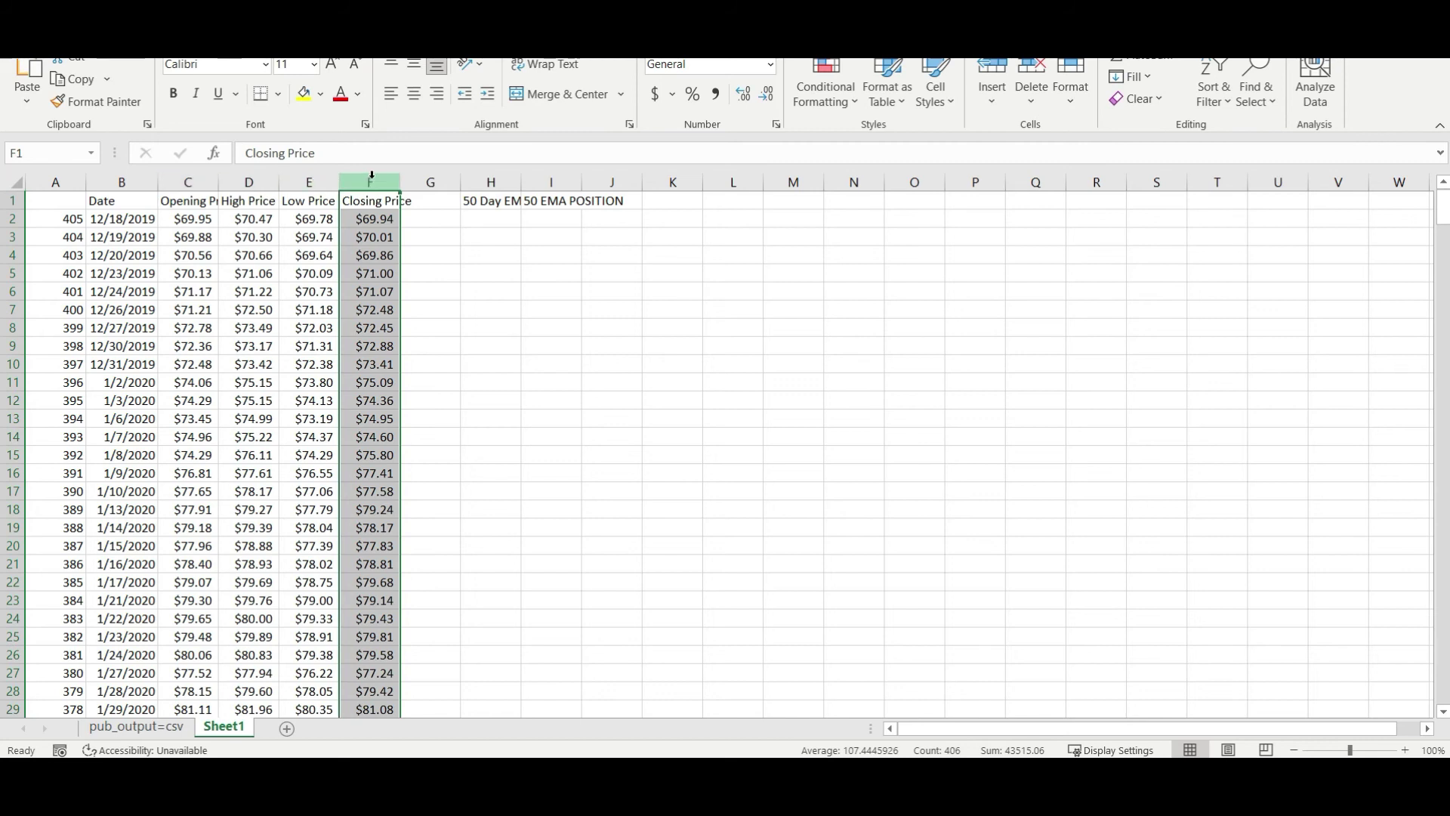
{"action": "left_click_drag", "start_coordinate": [375, 179], "coordinate": [477, 184]}
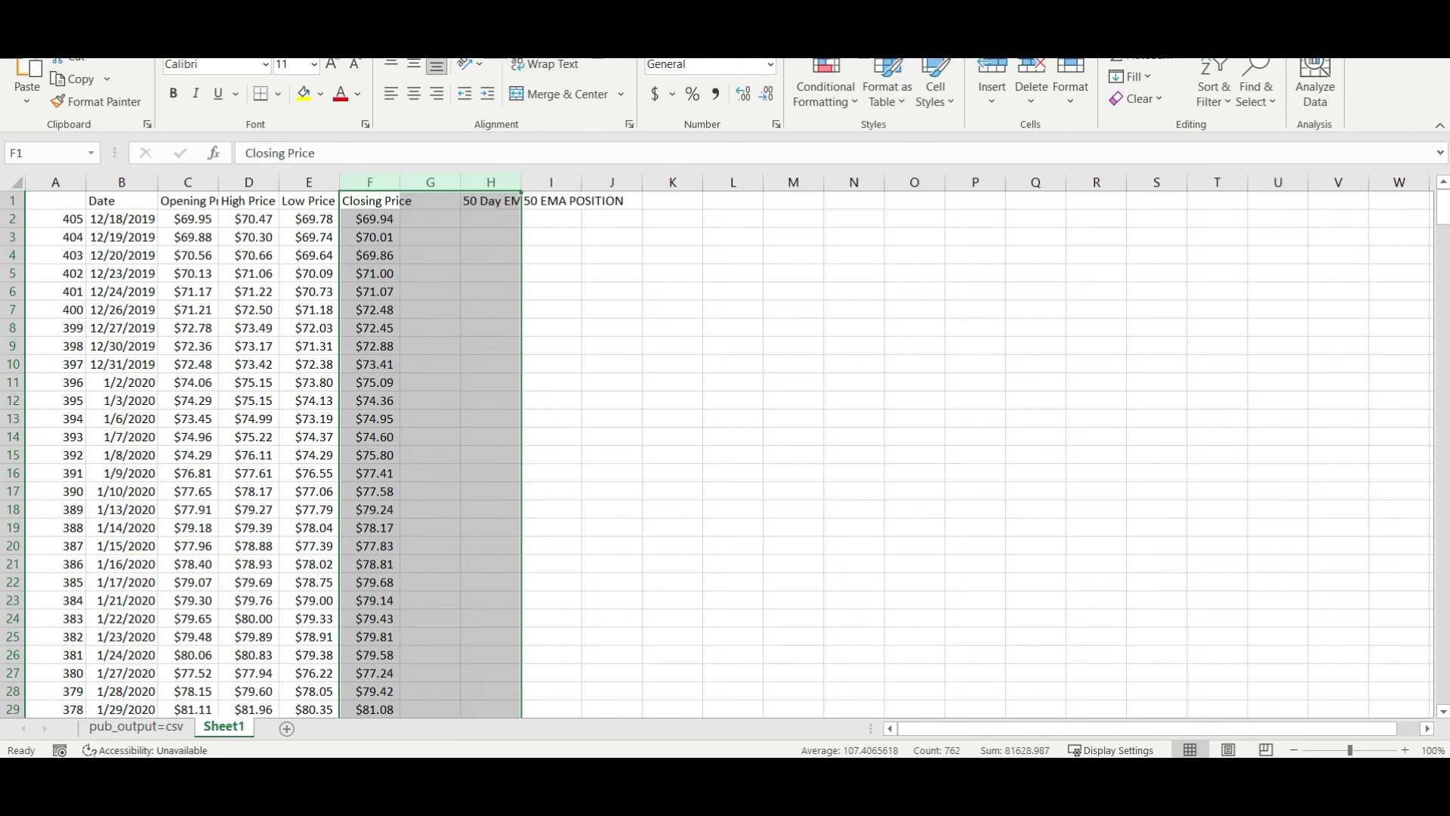
{"action": "key", "text": "alt+n"}
{"action": "left_click", "coordinate": [684, 62]}
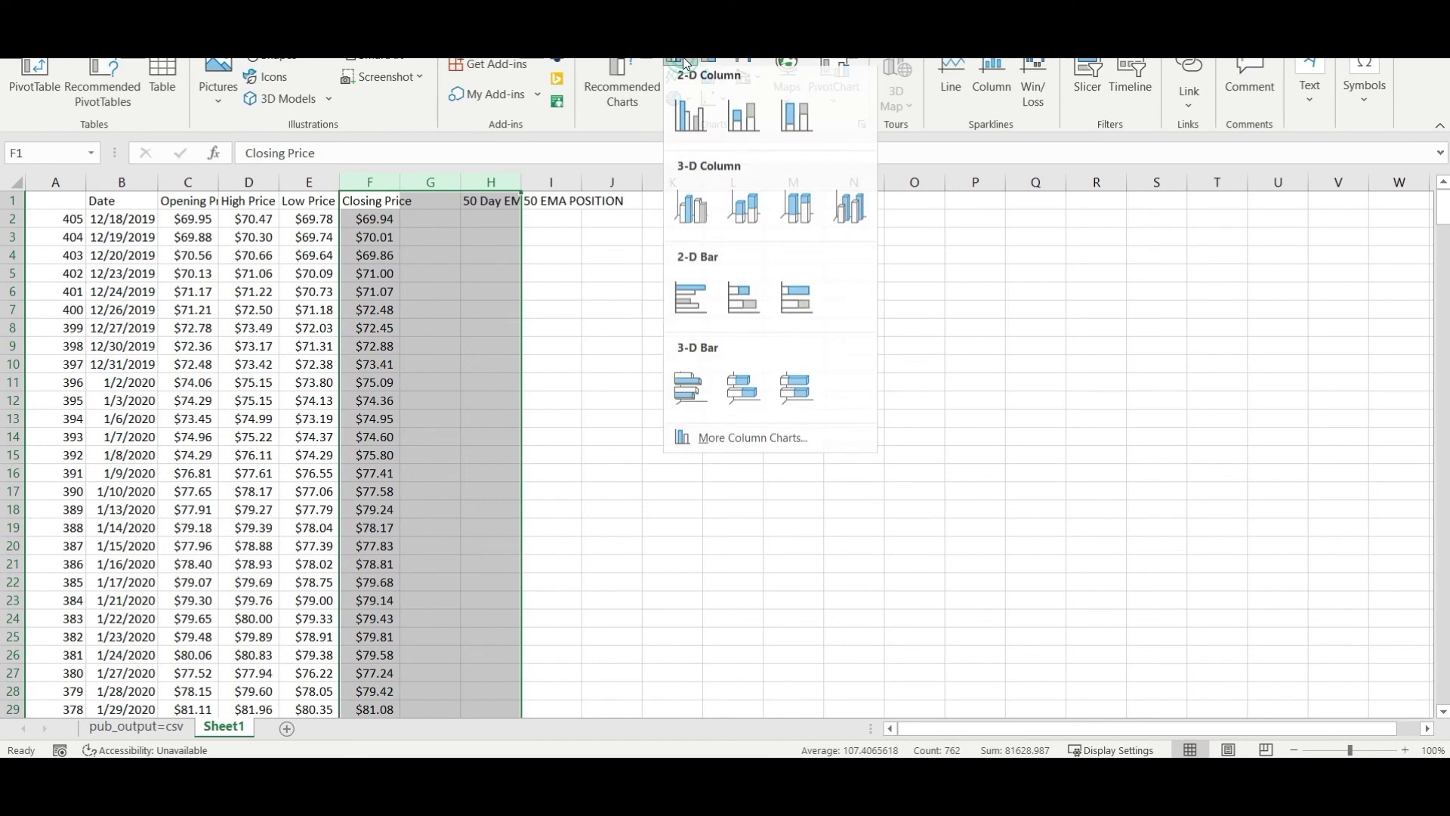
{"action": "left_click", "coordinate": [684, 61]}
{"action": "left_click", "coordinate": [677, 76]}
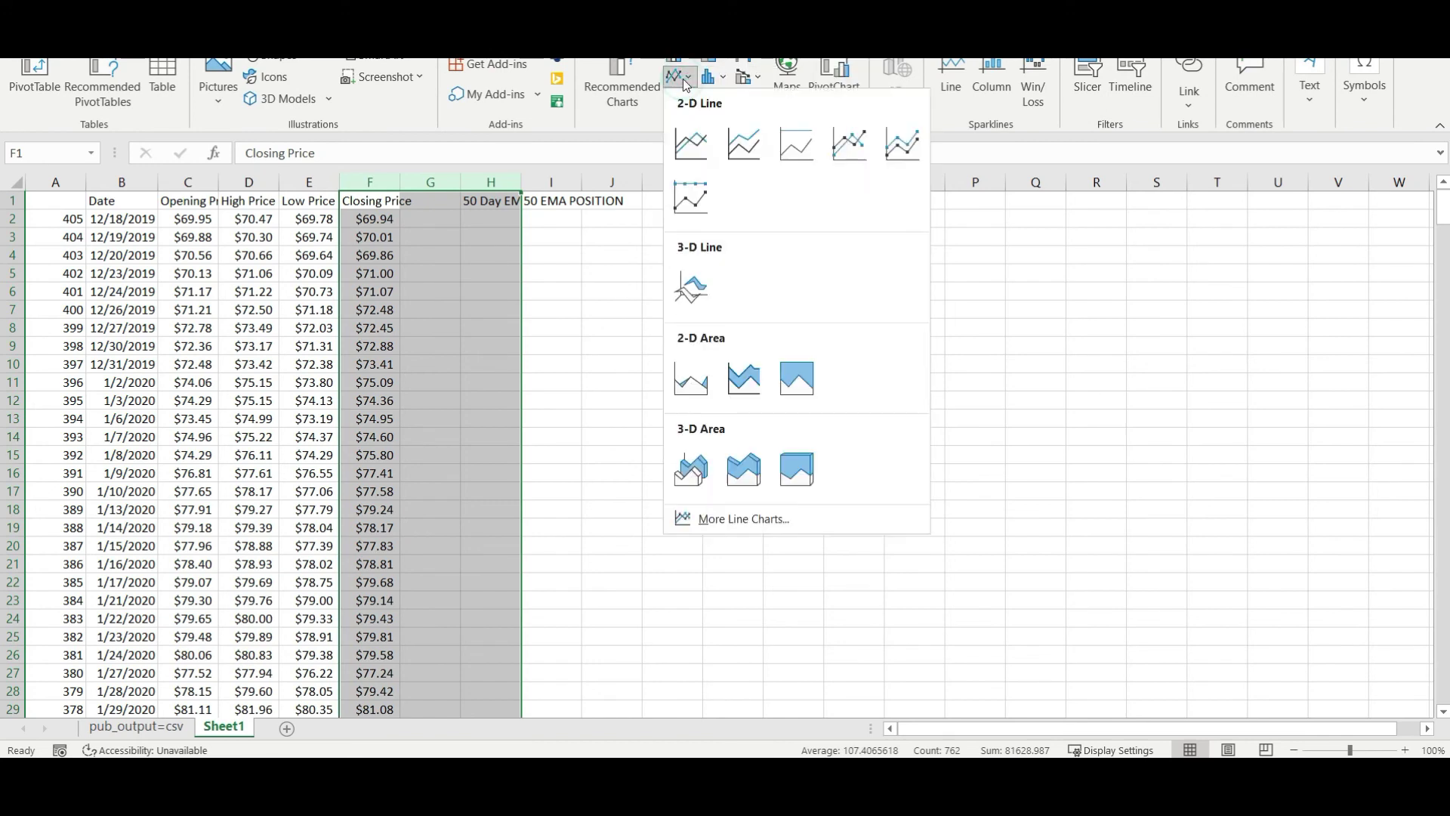
{"action": "left_click", "coordinate": [692, 144]}
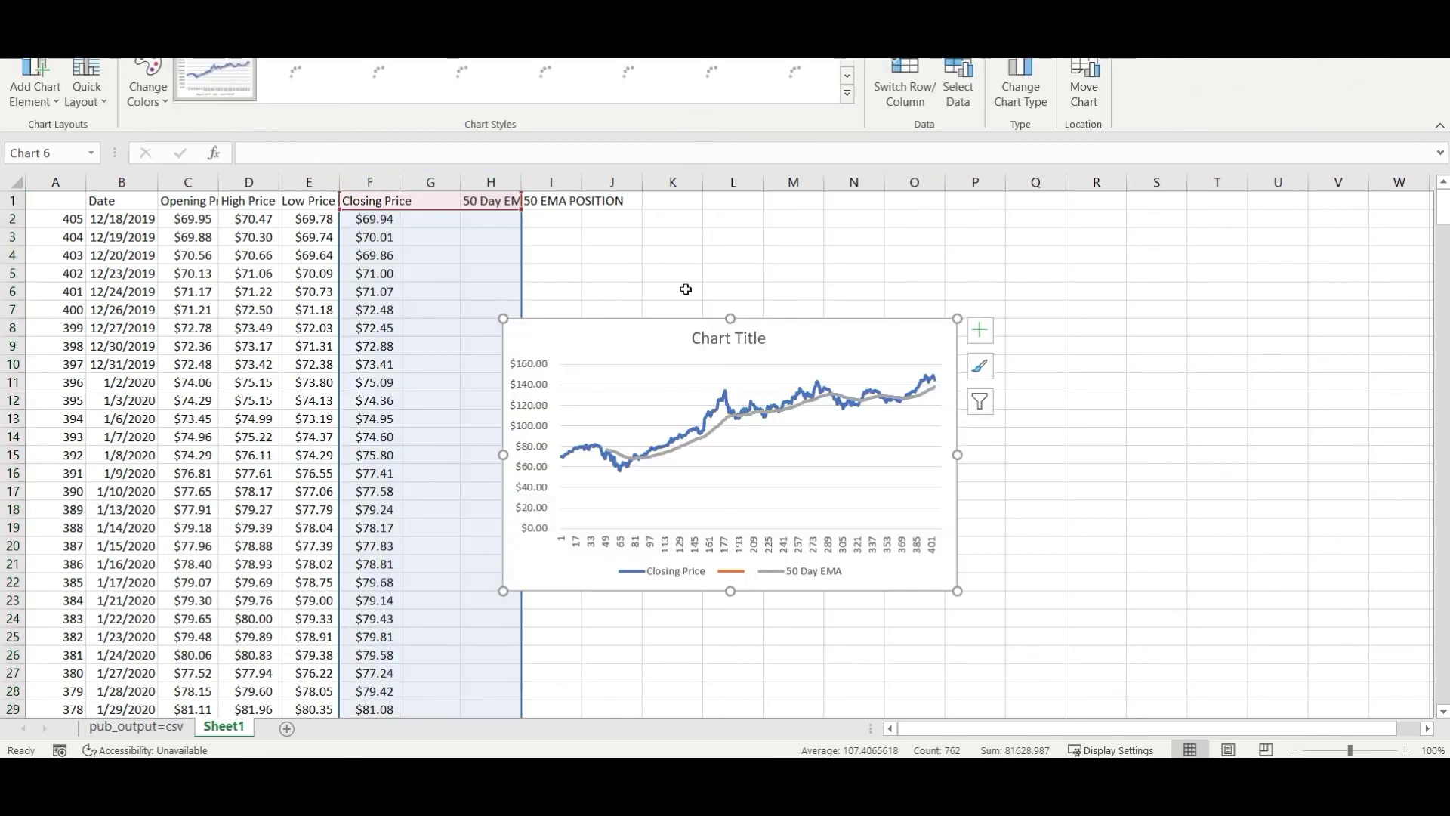
{"action": "left_click_drag", "start_coordinate": [957, 591], "coordinate": [1160, 686]}
{"action": "left_click_drag", "start_coordinate": [504, 320], "coordinate": [426, 234]}
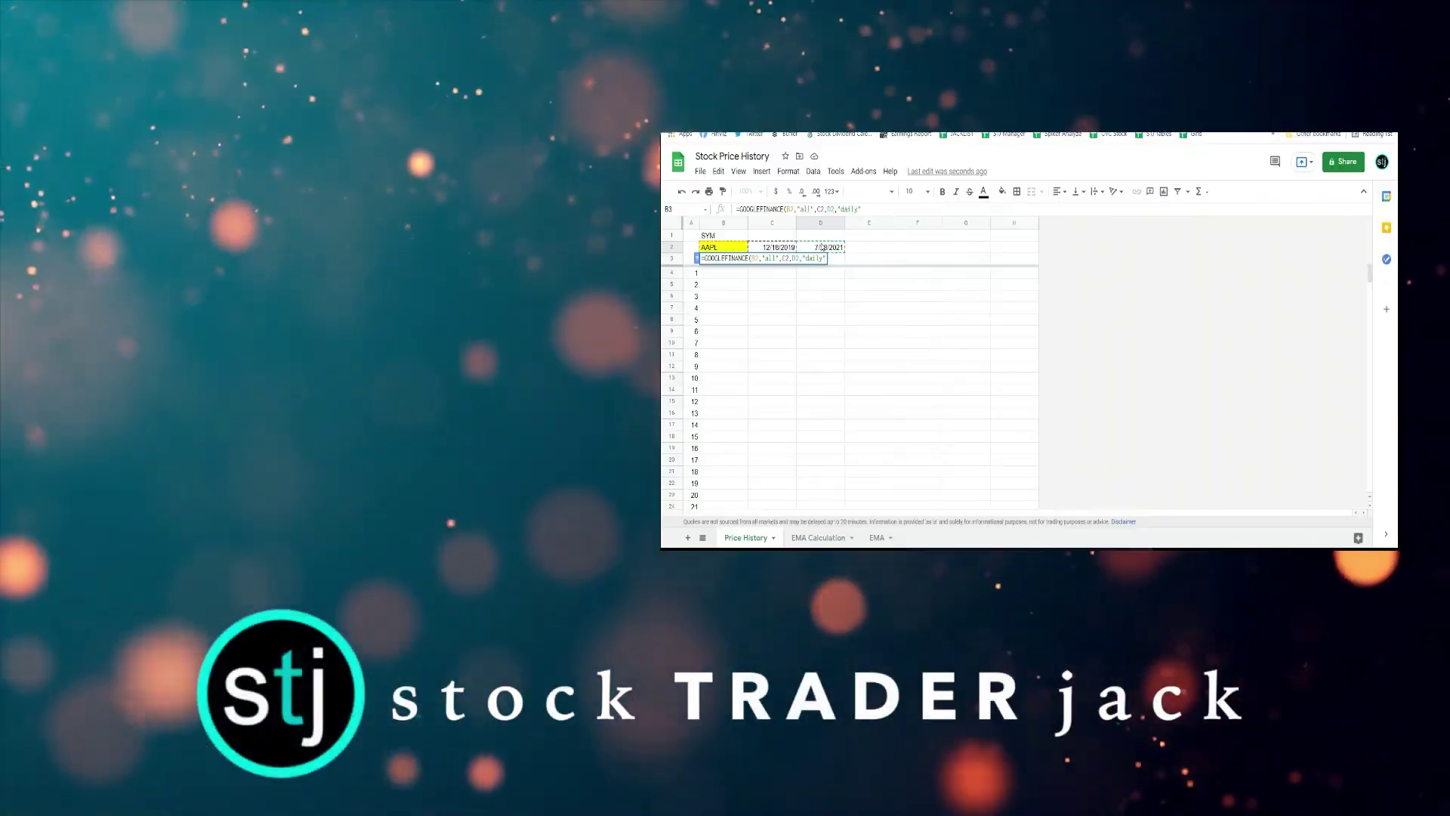
Step: Commit the GOOGLEFINANCE formula in B3 to load AAPL's daily price history
{"action": "key", "text": "Return"}
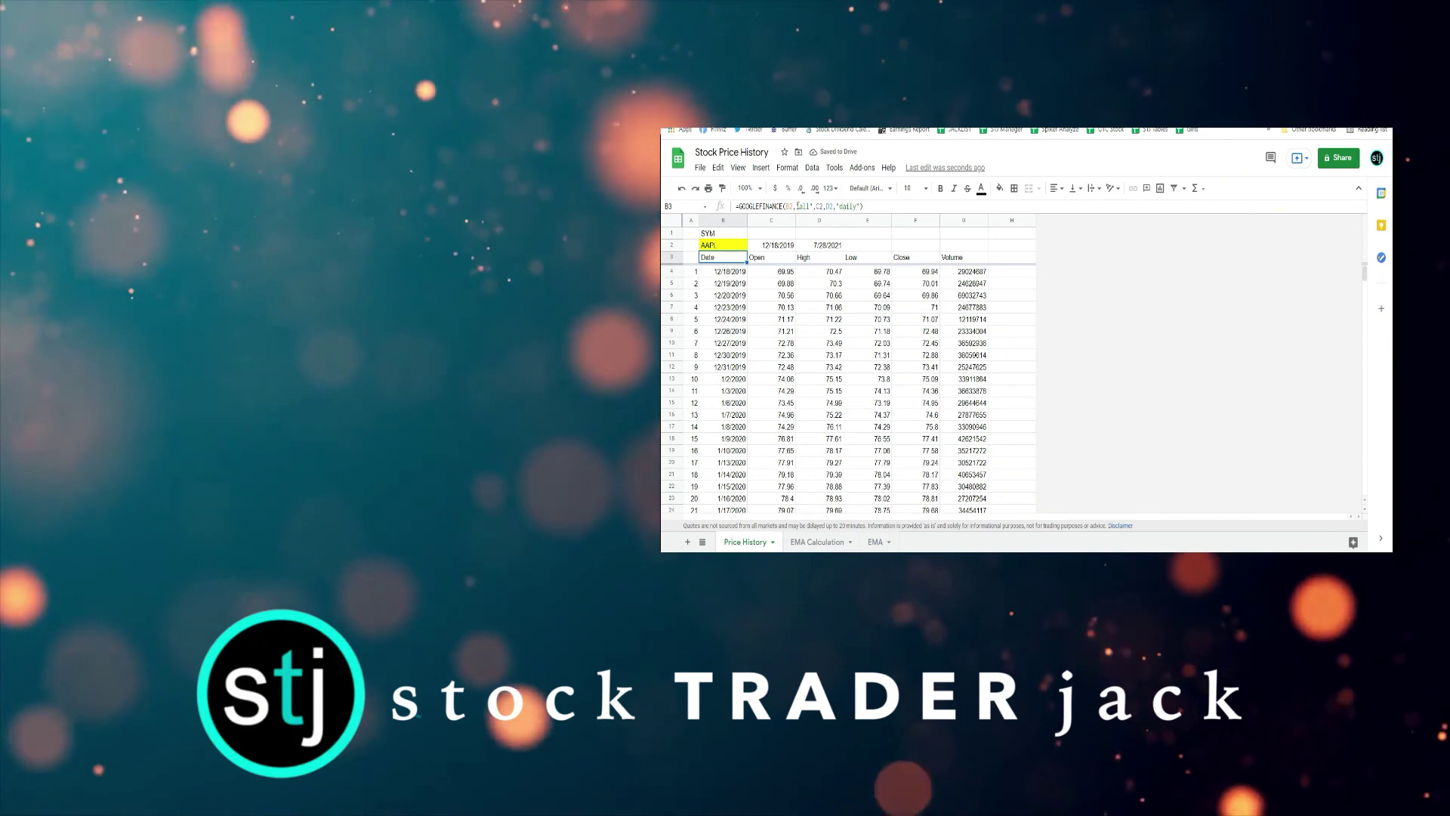